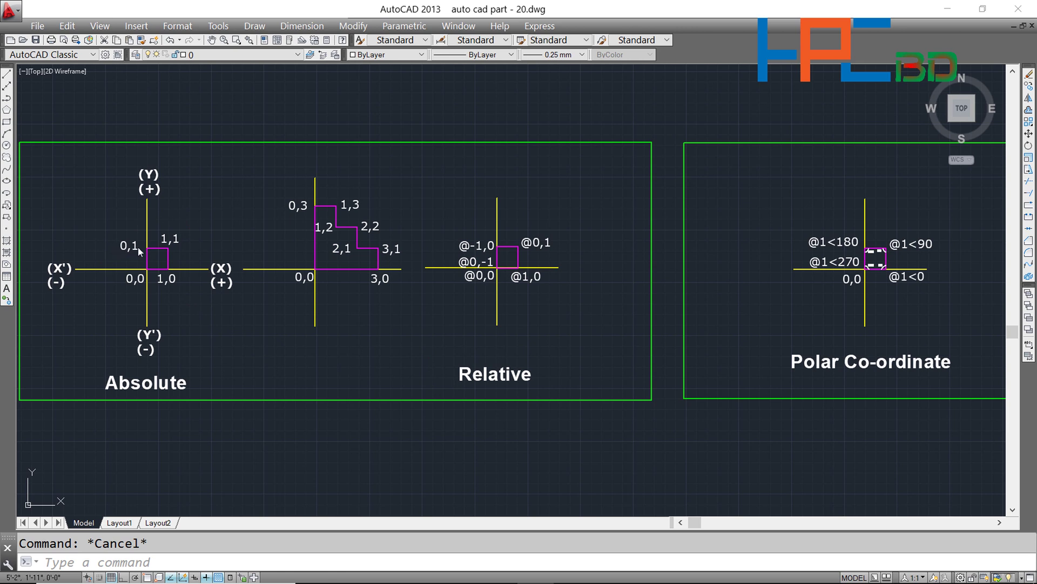
Step: Examine the Absolute diagram, checking its axis directions and the corner coordinates of its unit square
scroll(138, 273, "up", 8)
scroll(176, 270, "down", 8)
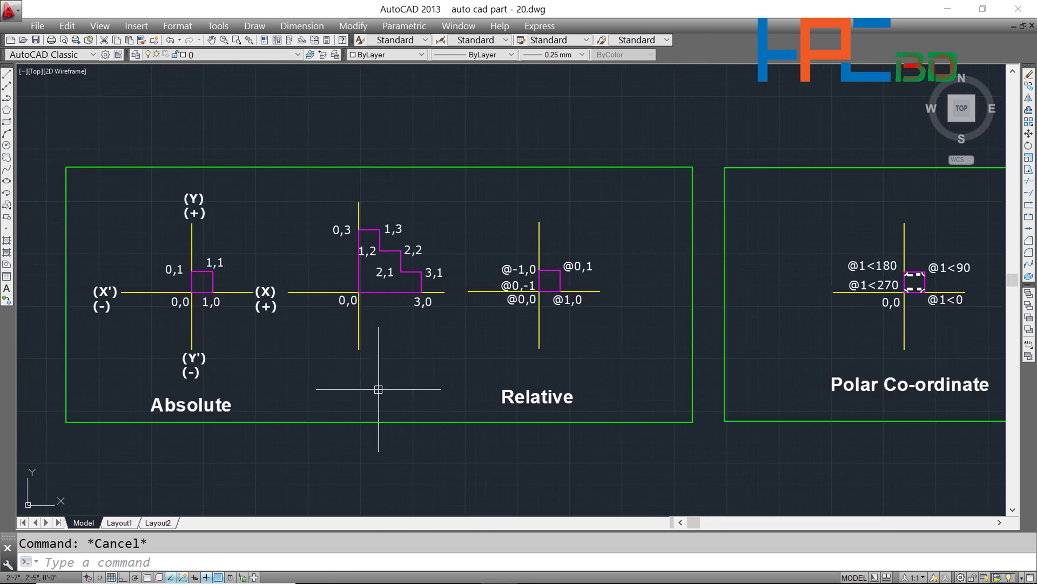
mouse_move(351, 379)
middle_mouse_down()
mouse_move(392, 396)
mouse_move(718, 446)
middle_mouse_up()
scroll(718, 446, "up", 2)
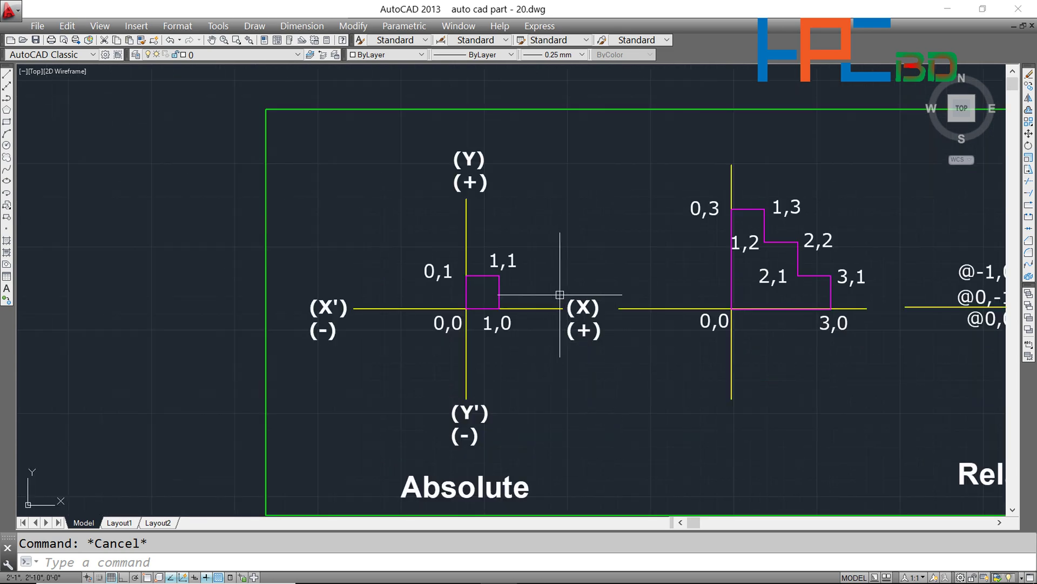
scroll(521, 292, "up", 2)
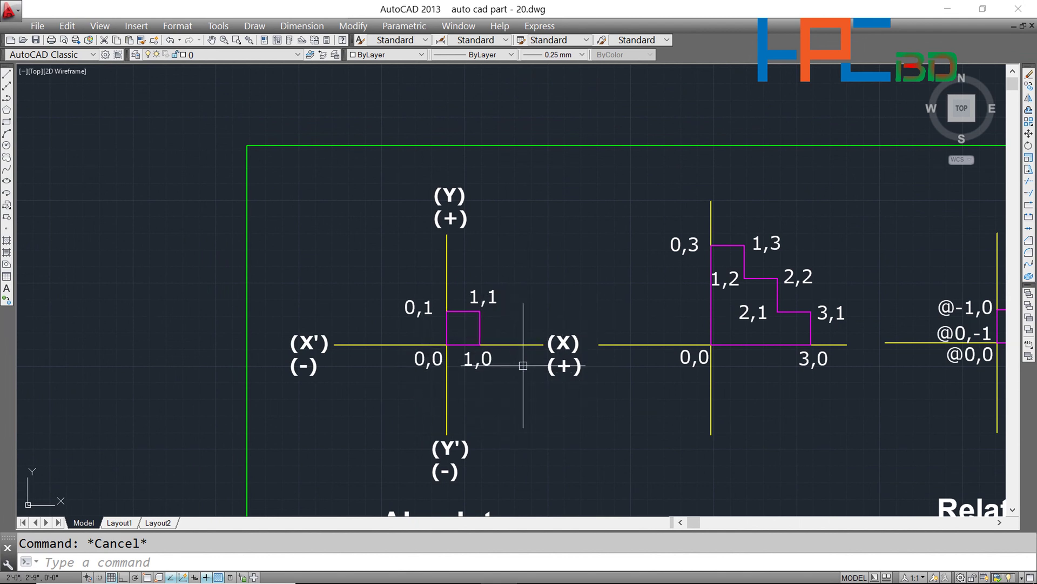
scroll(455, 365, "up", 2)
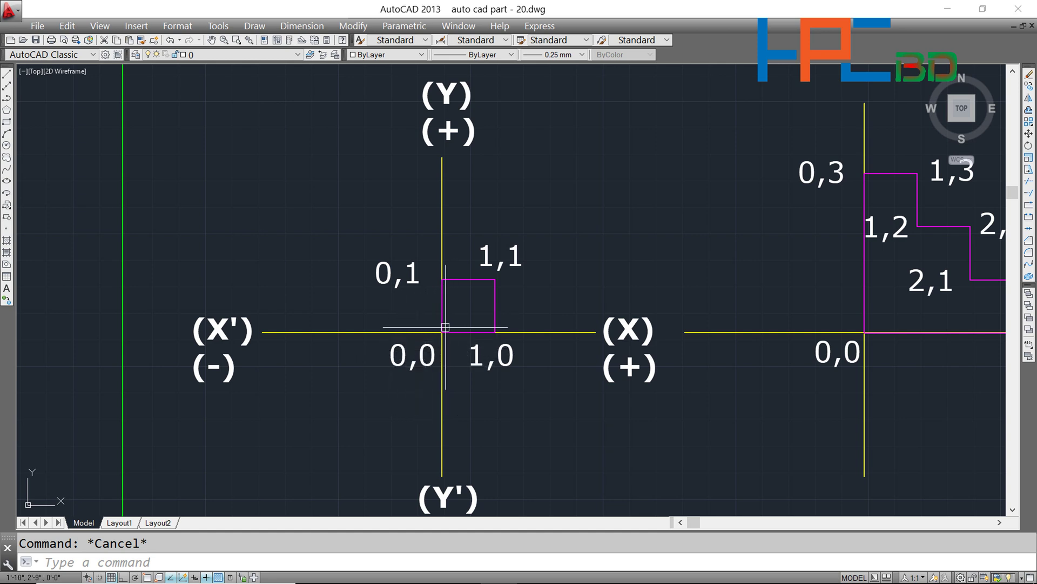
scroll(446, 327, "up", 2)
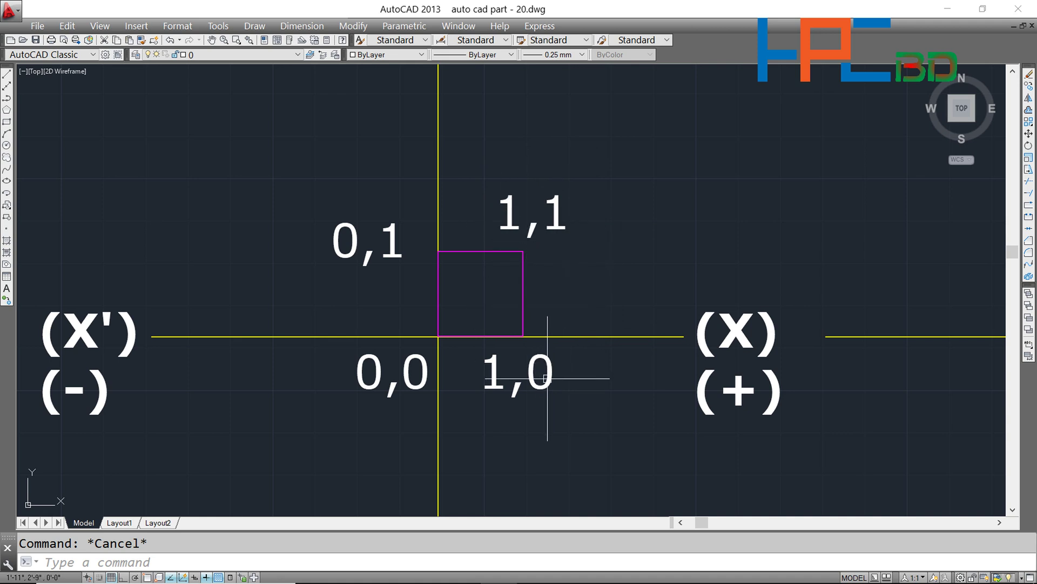
scroll(572, 387, "down", 3)
middle_click_drag(601, 385, 497, 121)
scroll(484, 272, "down", 8)
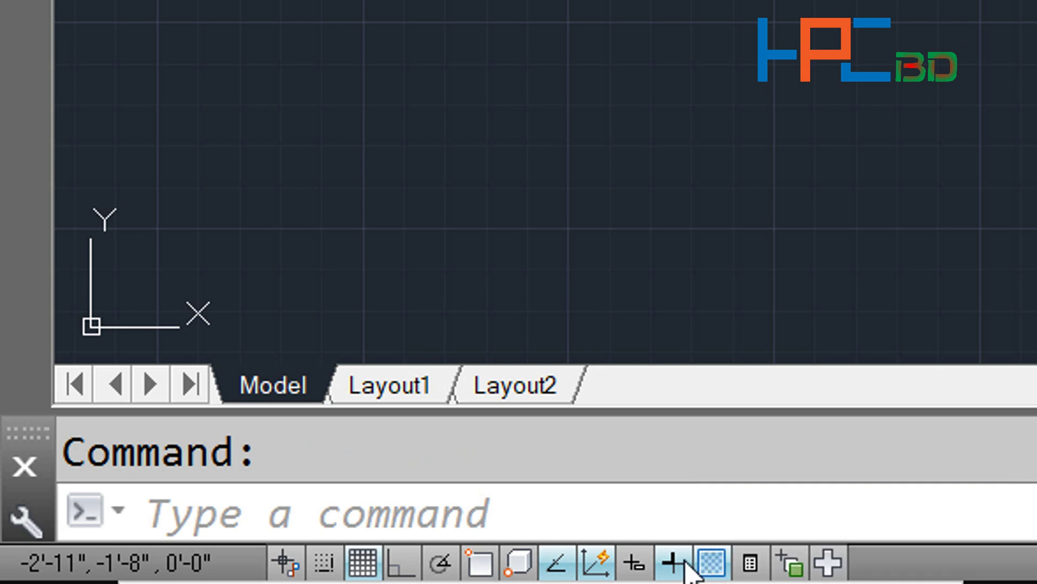
Step: Compare the Absolute diagram with the empty area around the drawing's origin, where the X and Y axes meet
left_click(712, 568)
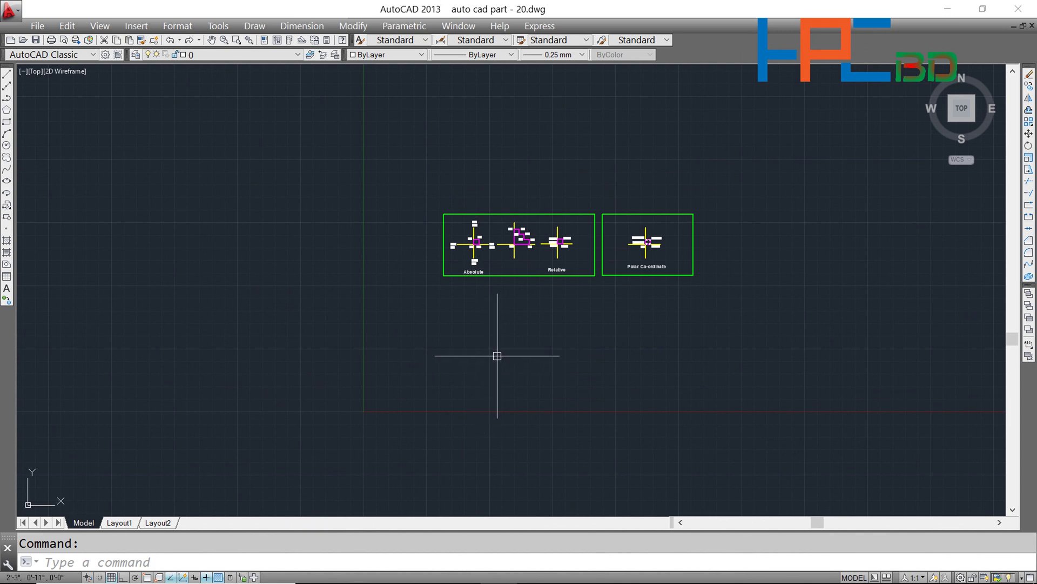
key("Escape")
scroll(493, 243, "up", 6)
scroll(421, 255, "up", 4)
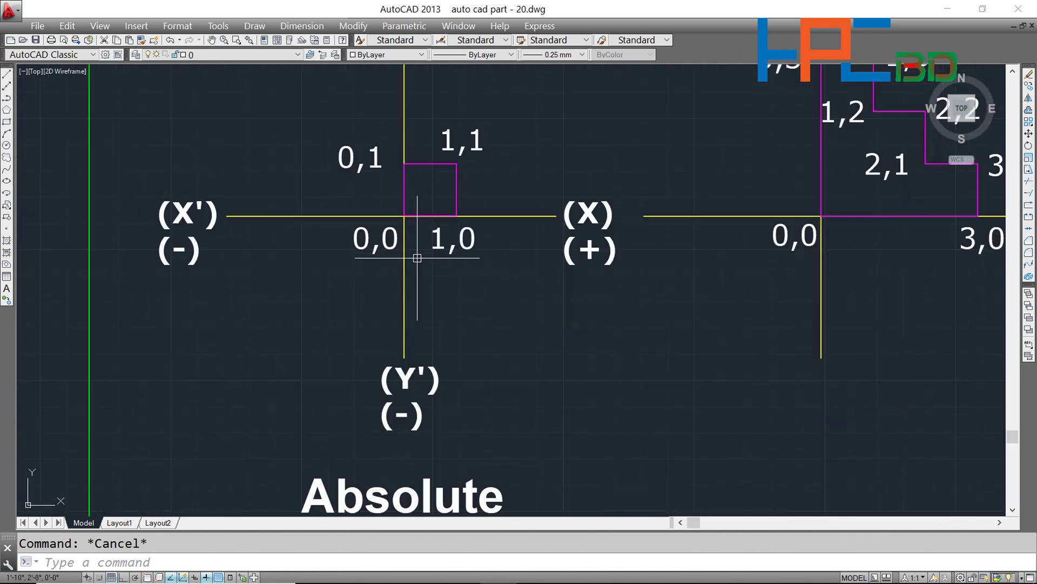
scroll(442, 231, "down", 2)
middle_click_drag(471, 202, 449, 267)
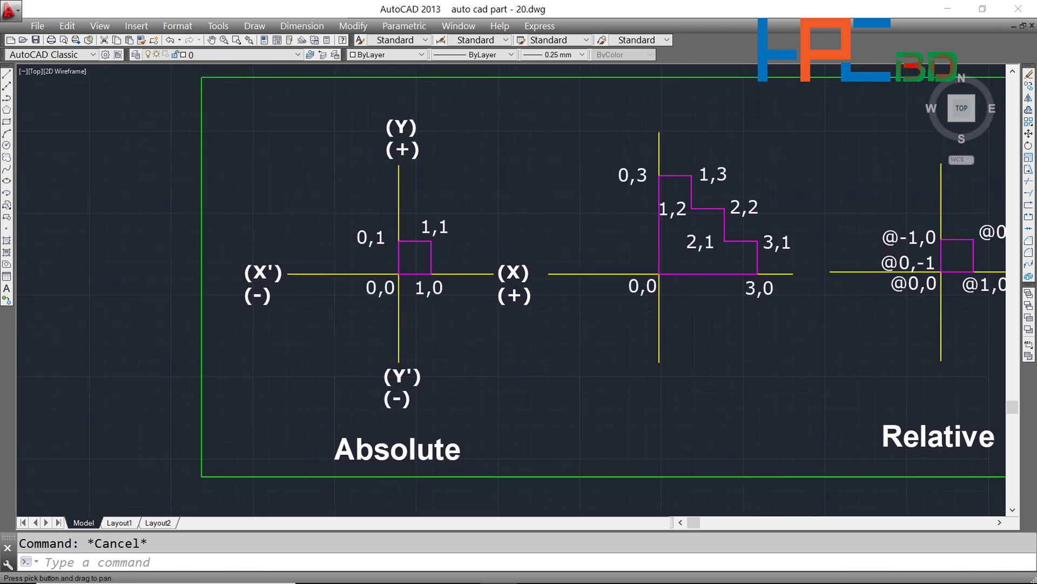
scroll(561, 335, "down", 8)
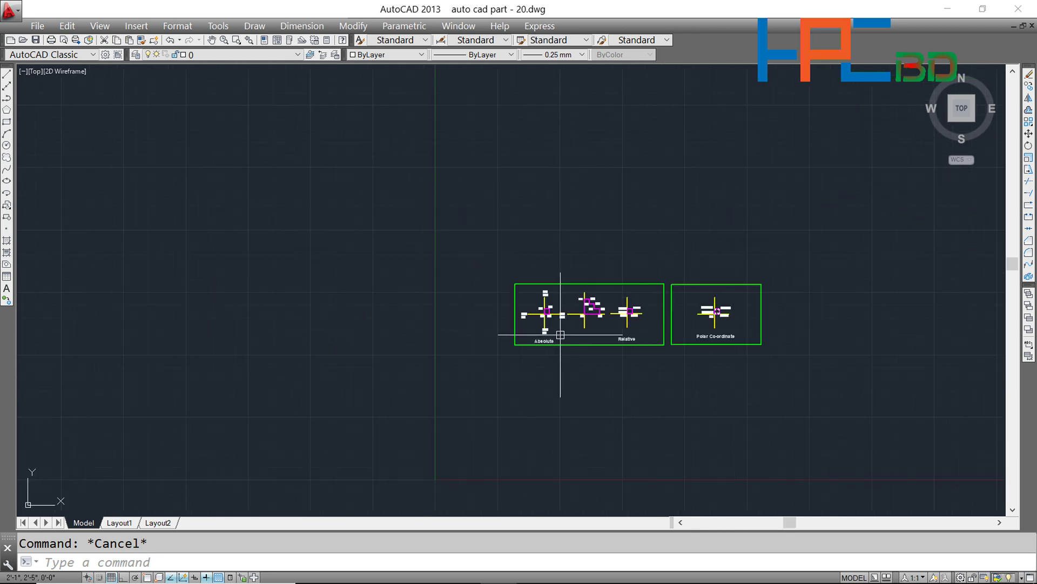
mouse_move(493, 456)
middle_mouse_down()
mouse_move(440, 400)
mouse_move(339, 336)
middle_mouse_up()
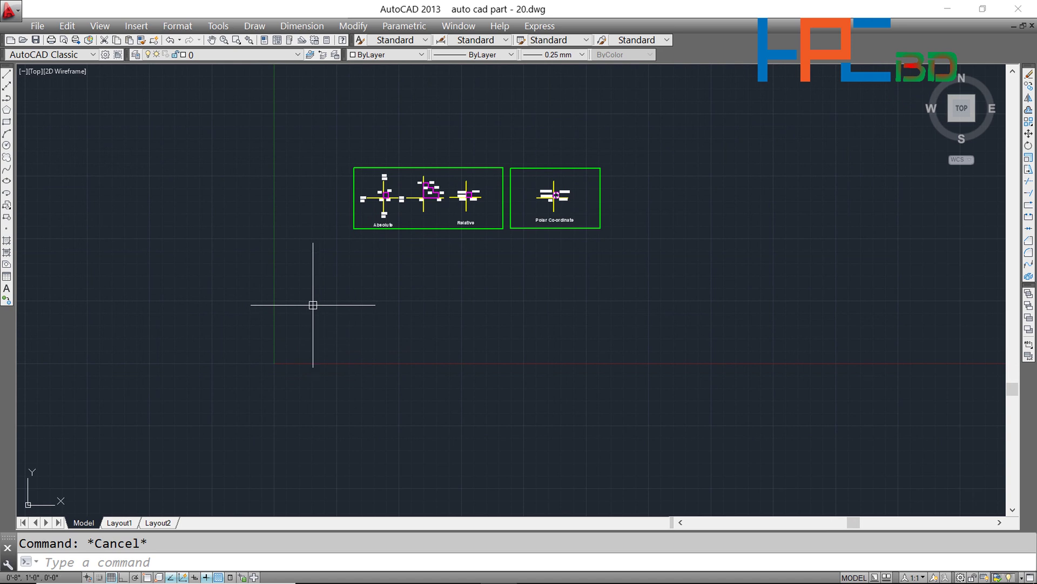
scroll(368, 322, "up", 2)
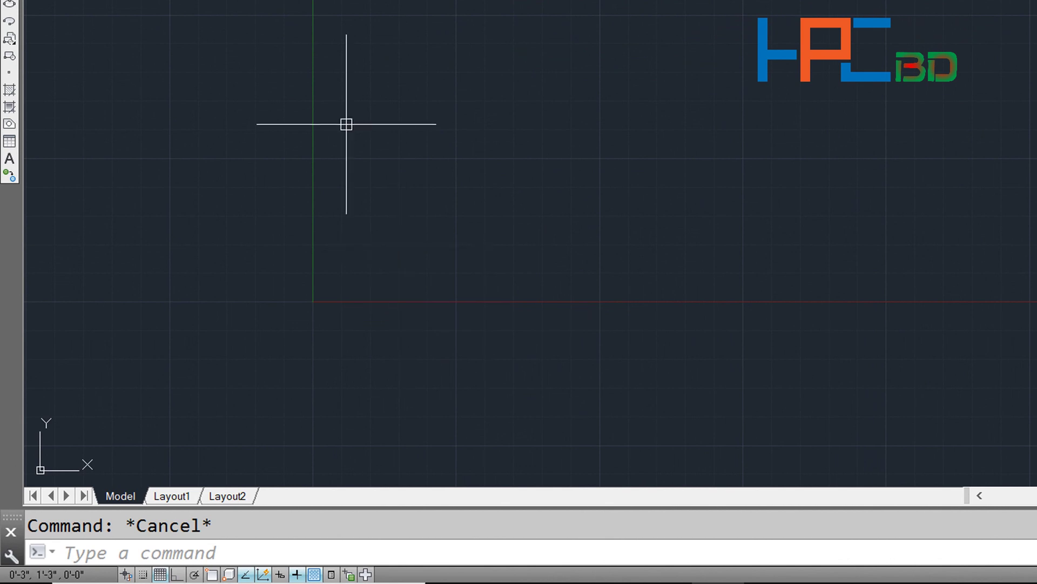
scroll(311, 120, "up", 3)
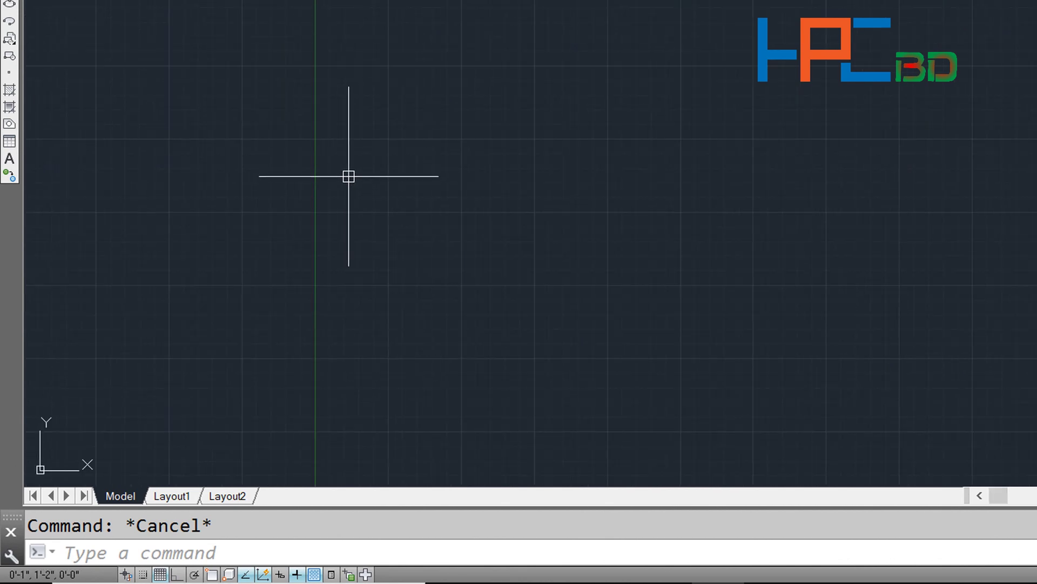
scroll(343, 168, "down", 3)
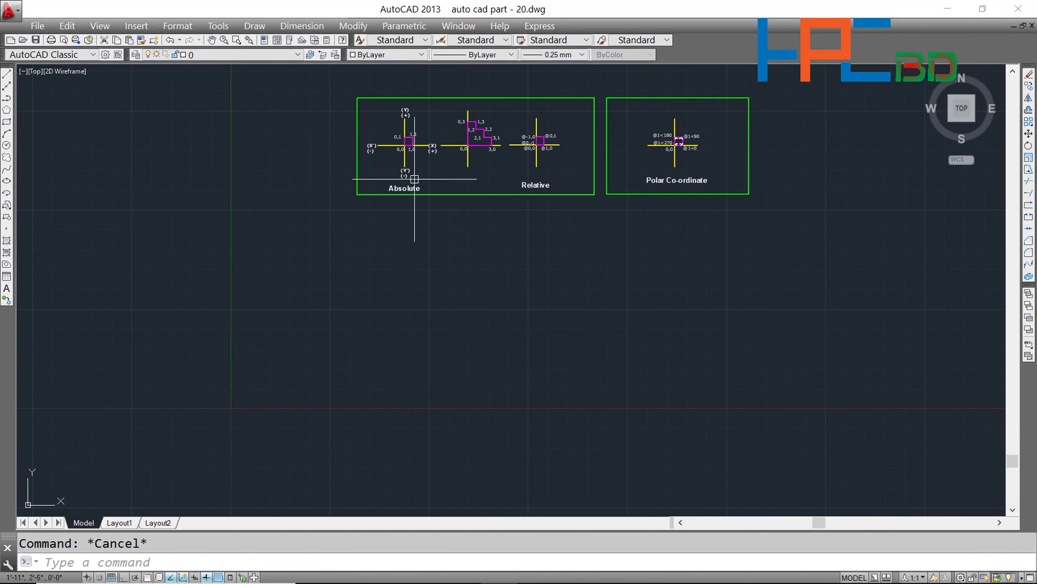
scroll(412, 181, "up", 2)
scroll(432, 181, "down", 2)
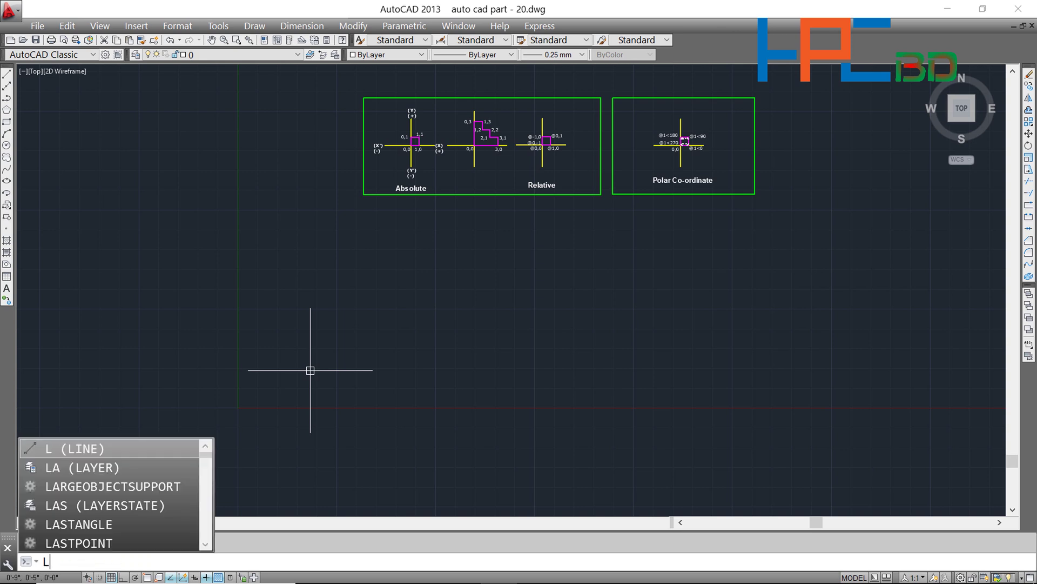
Step: Draw the square's bottom side with the Line command, from absolute coordinates 0,0 to 1,0
key("Return")
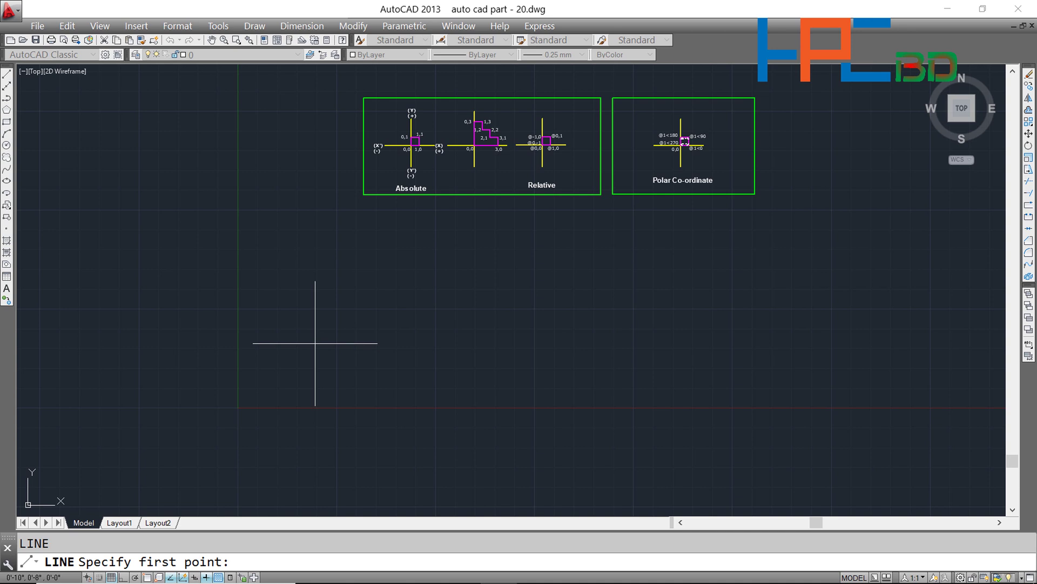
type("0,0")
key("Return")
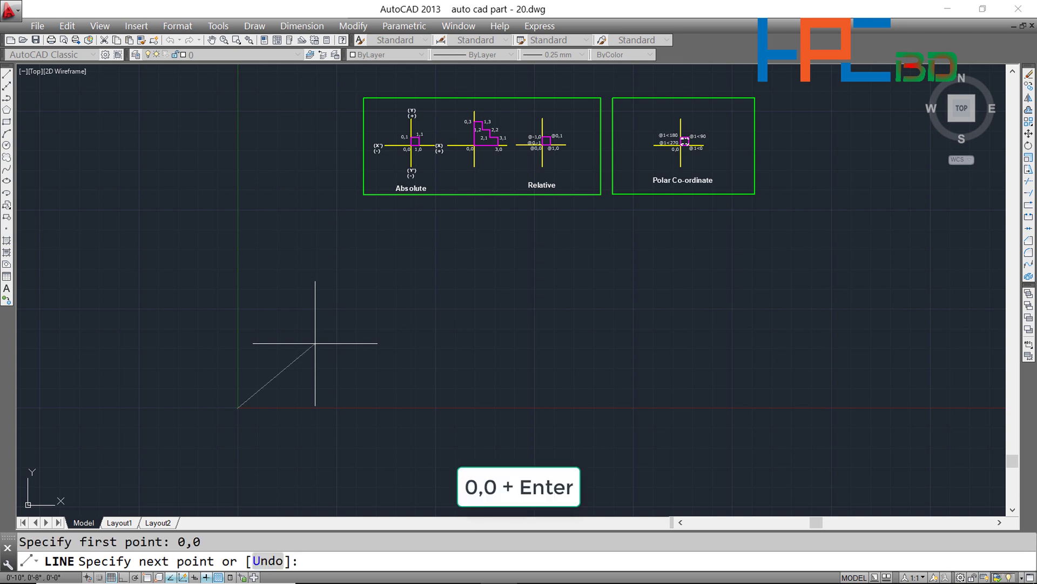
scroll(231, 427, "up", 5)
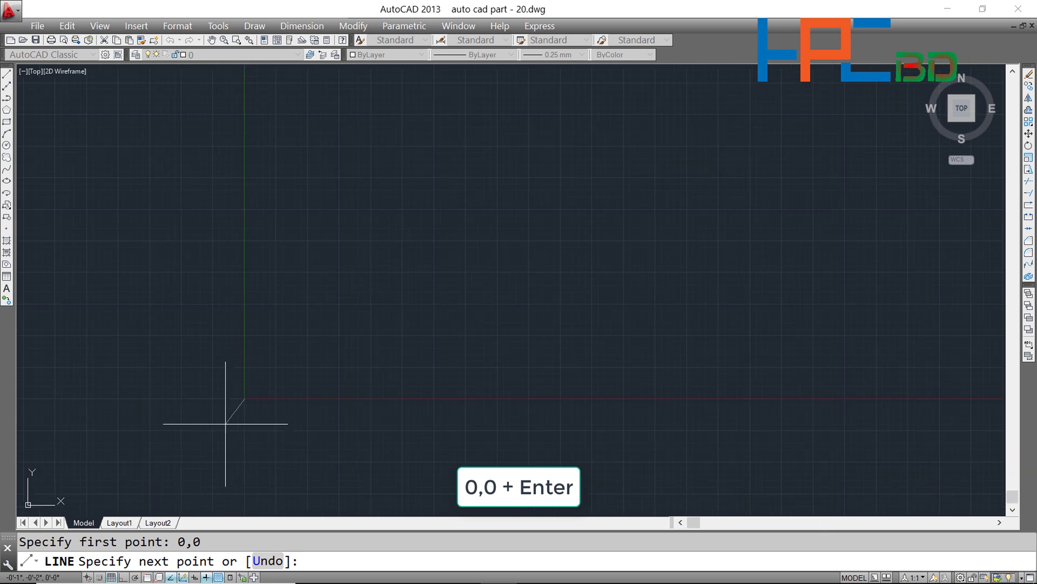
scroll(245, 389, "up", 4)
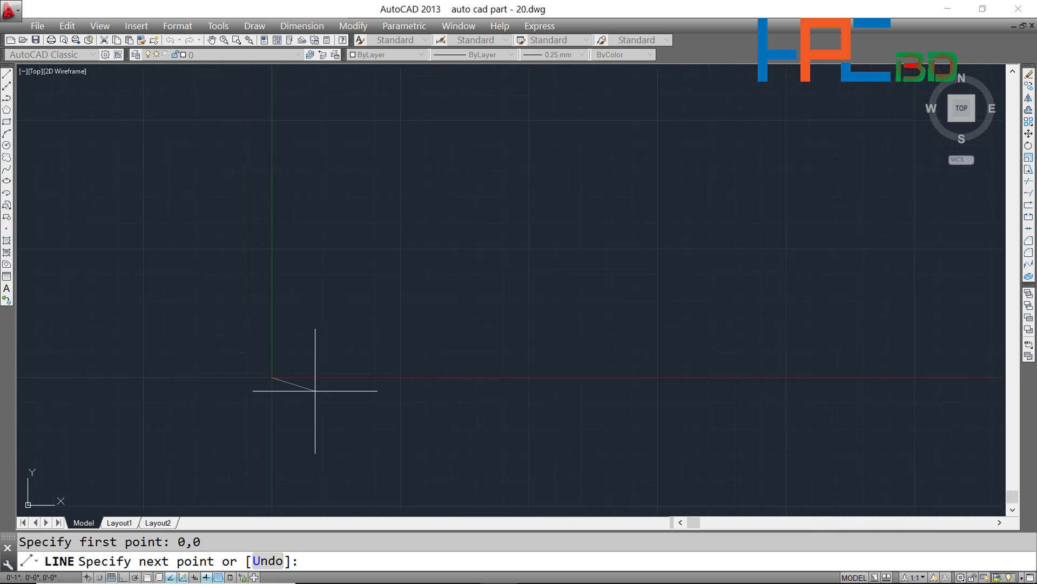
scroll(364, 301, "down", 6)
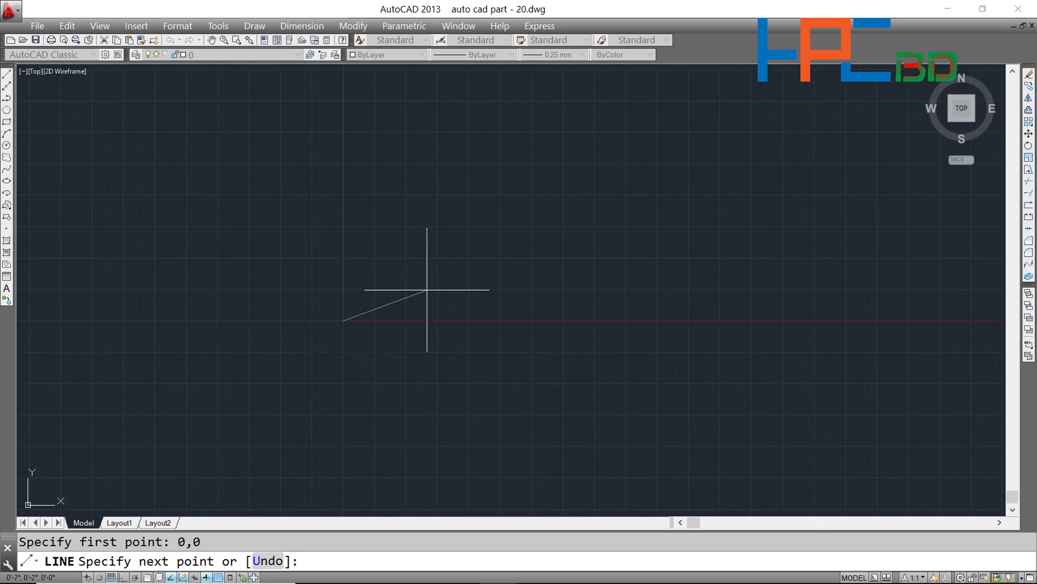
scroll(365, 322, "up", 5)
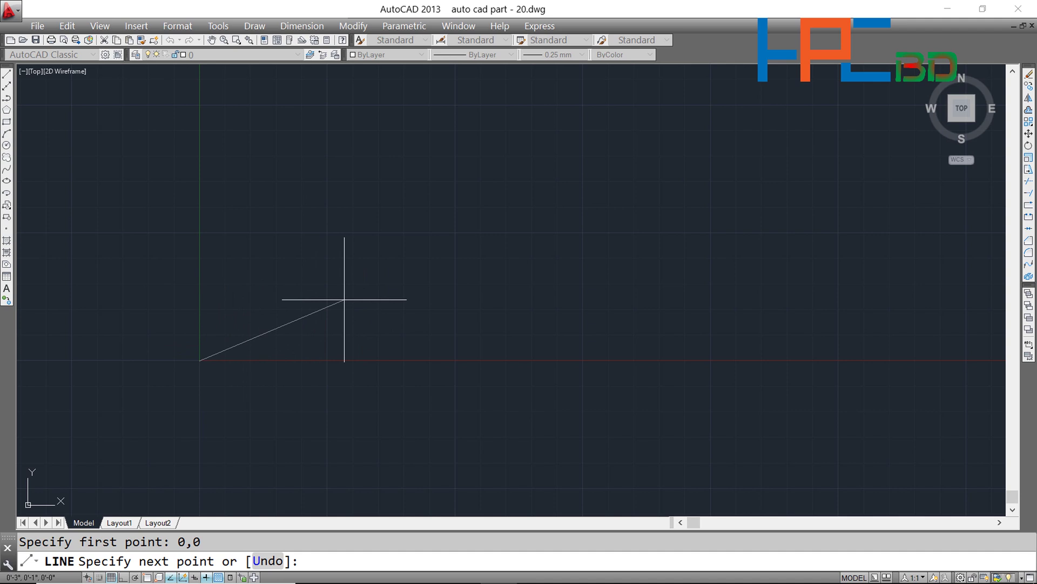
type("1")
type(",0")
key("Return")
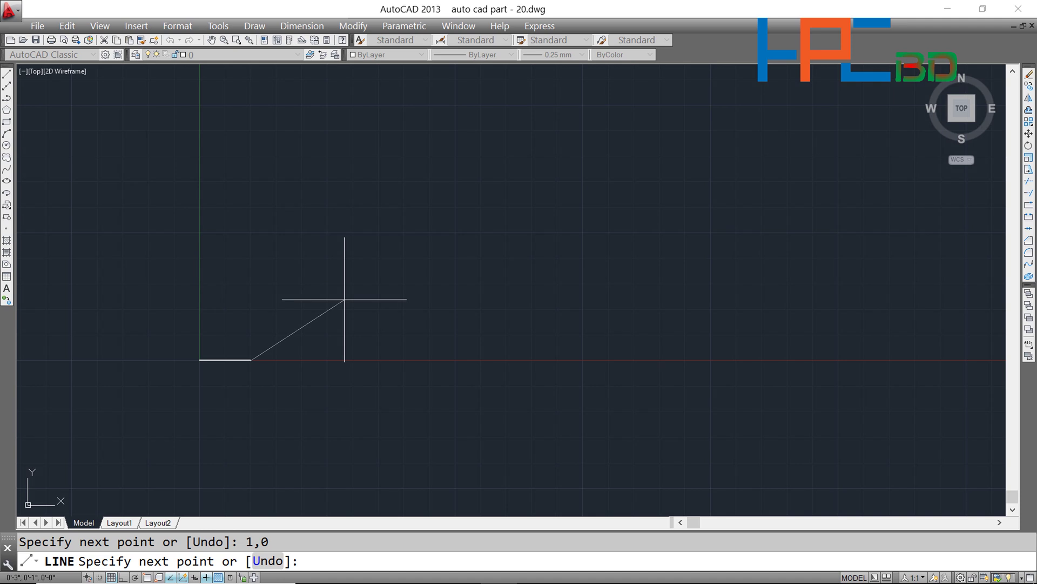
Step: Continue the line through 1,1 and 0,1 back to 0,0 to complete the square, and end the command
type("1,1")
key("Return")
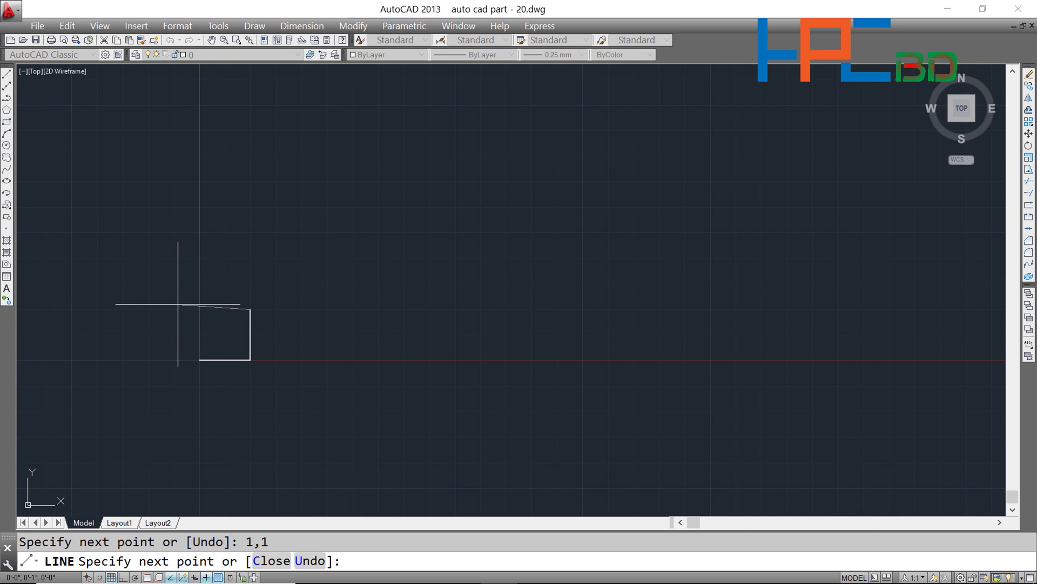
type("0,")
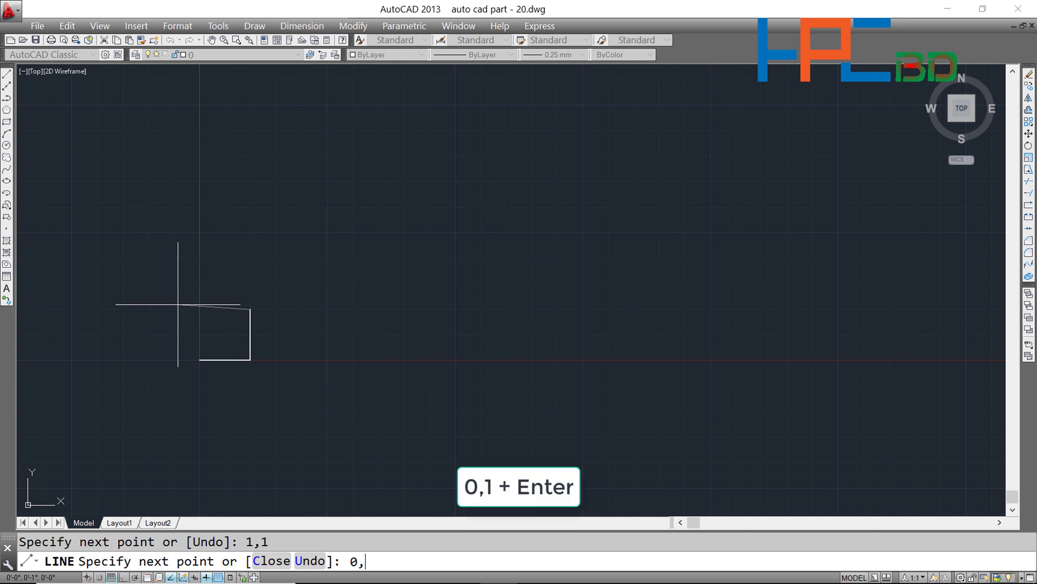
type("1")
key("Return")
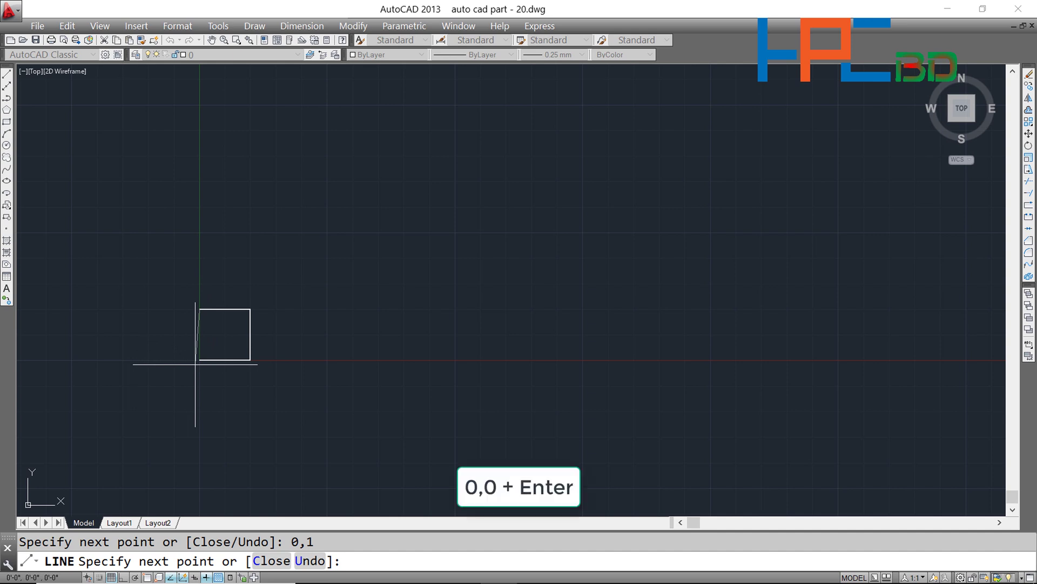
type("0,0")
key("Return")
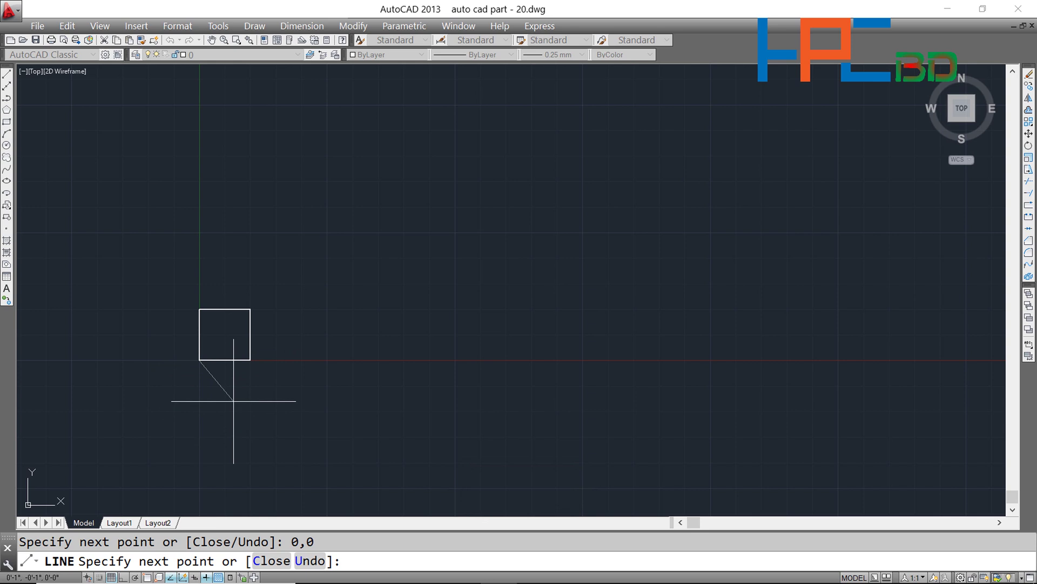
key("Return")
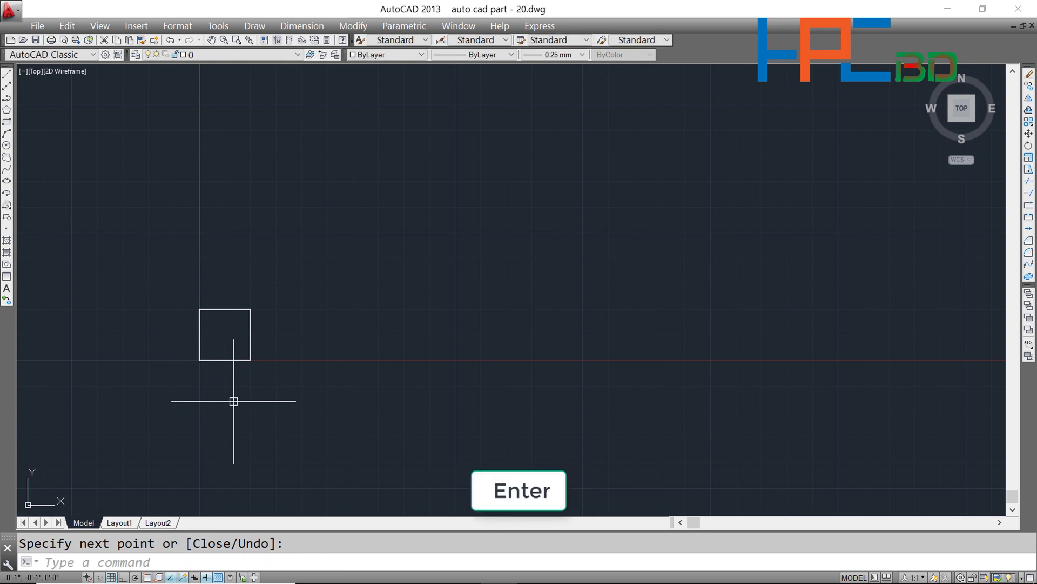
scroll(210, 344, "up", 4)
scroll(213, 361, "up", 4)
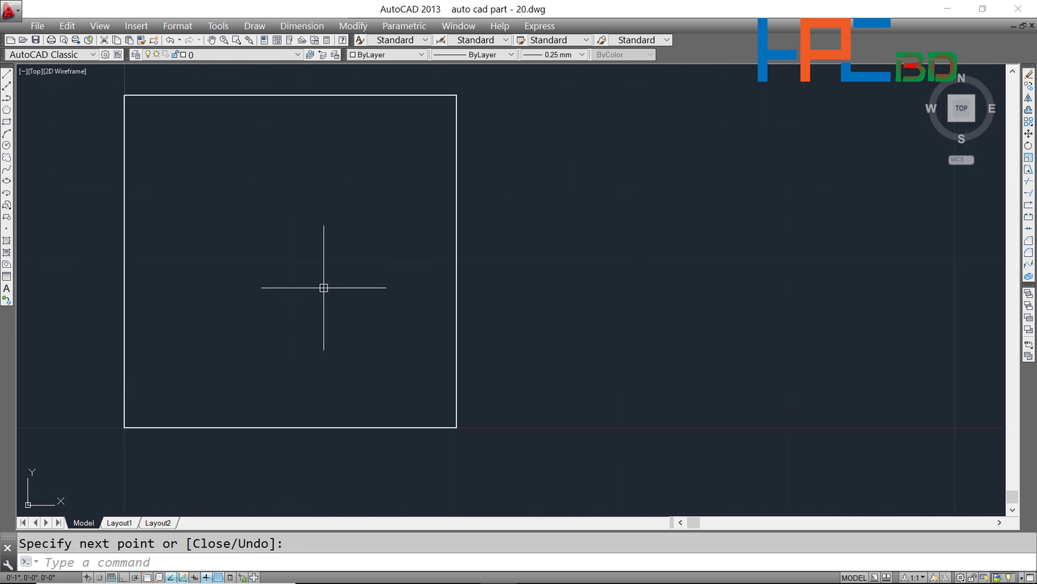
scroll(324, 287, "down", 2)
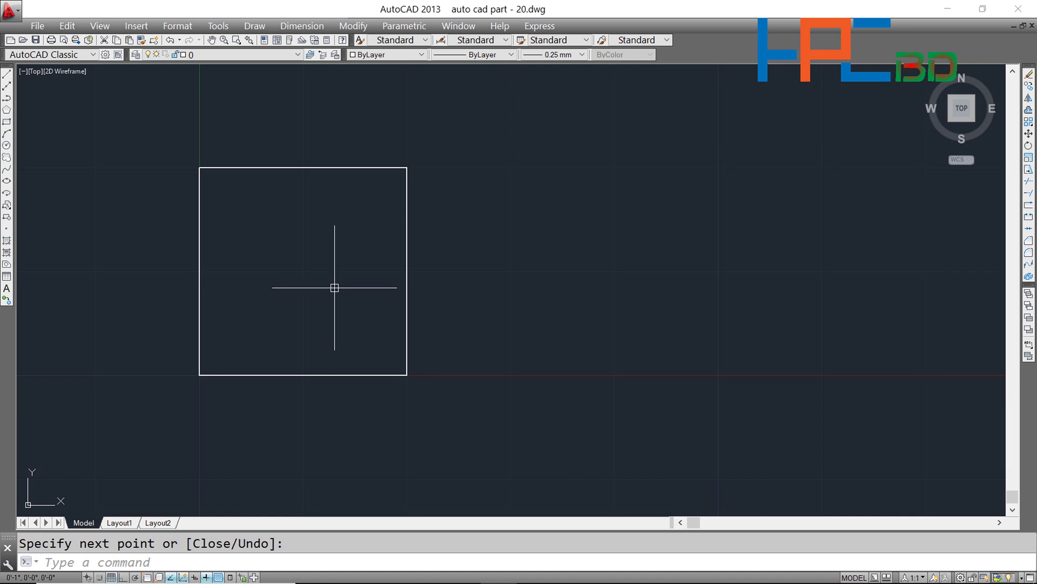
scroll(334, 288, "down", 2)
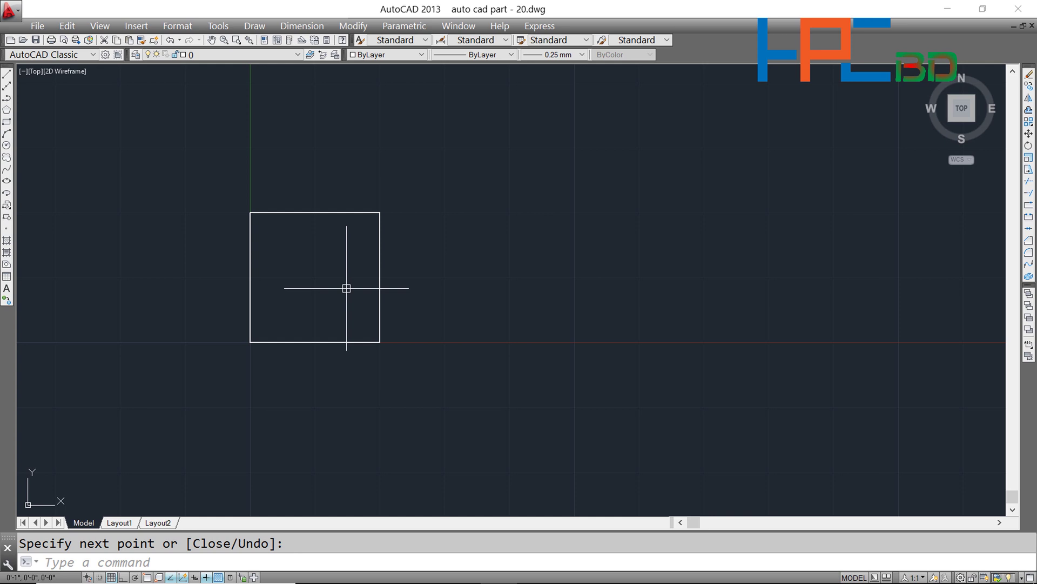
Step: Move the whole white square from the origin to just beside the magenta unit square in the Absolute diagram
key("Escape")
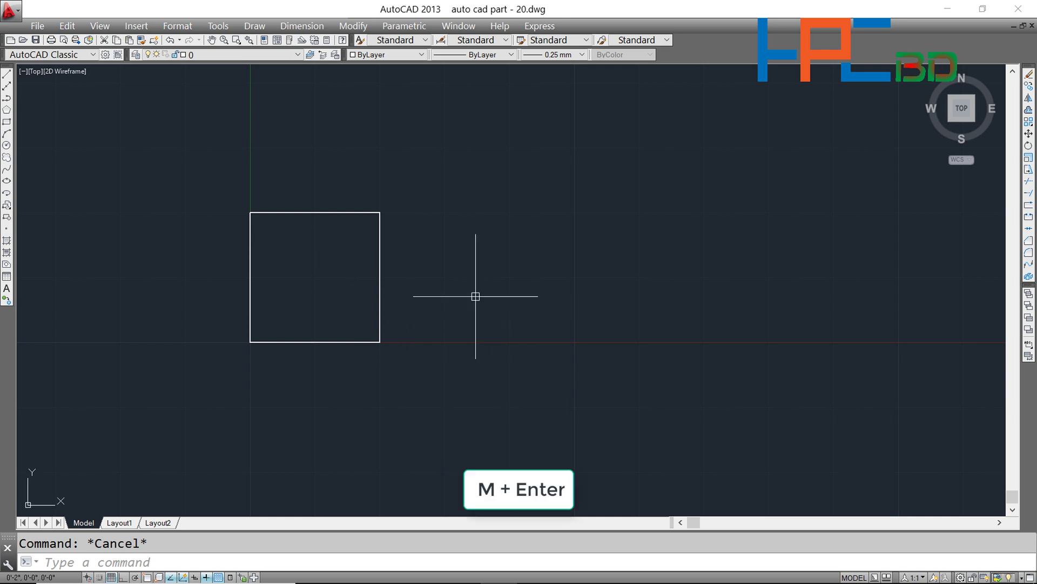
type("M")
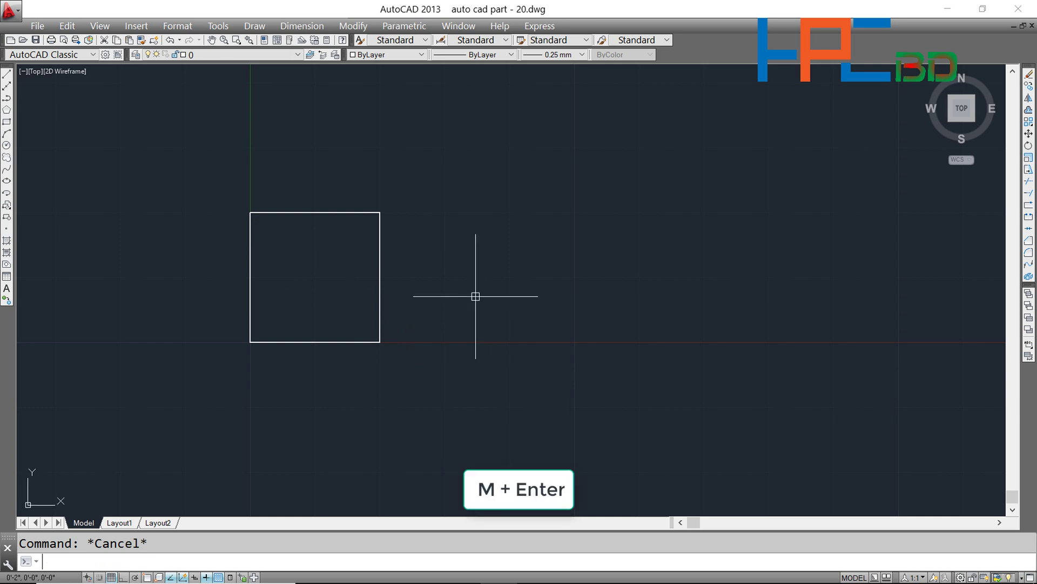
key("Return")
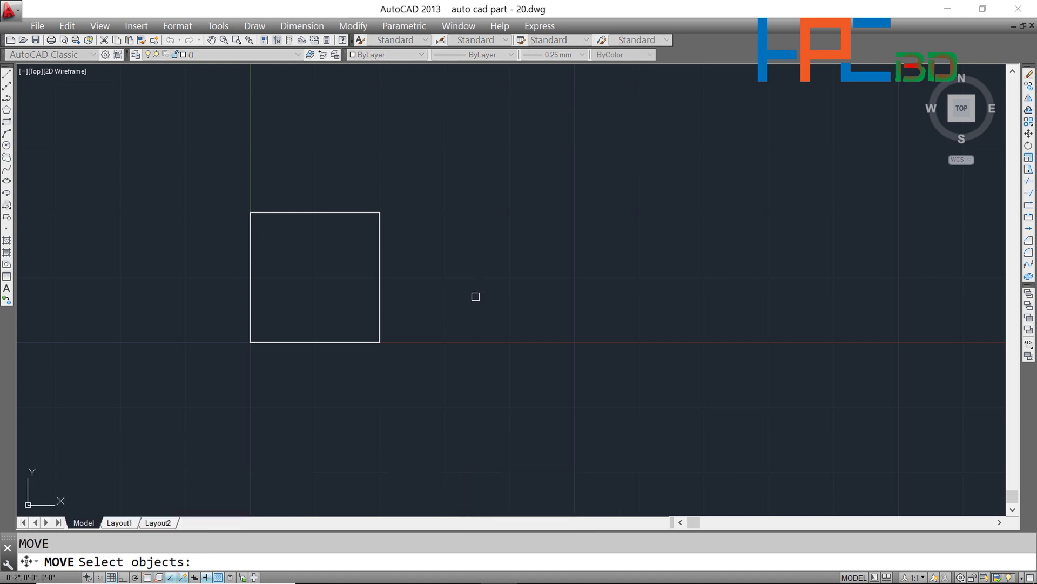
left_click(419, 371)
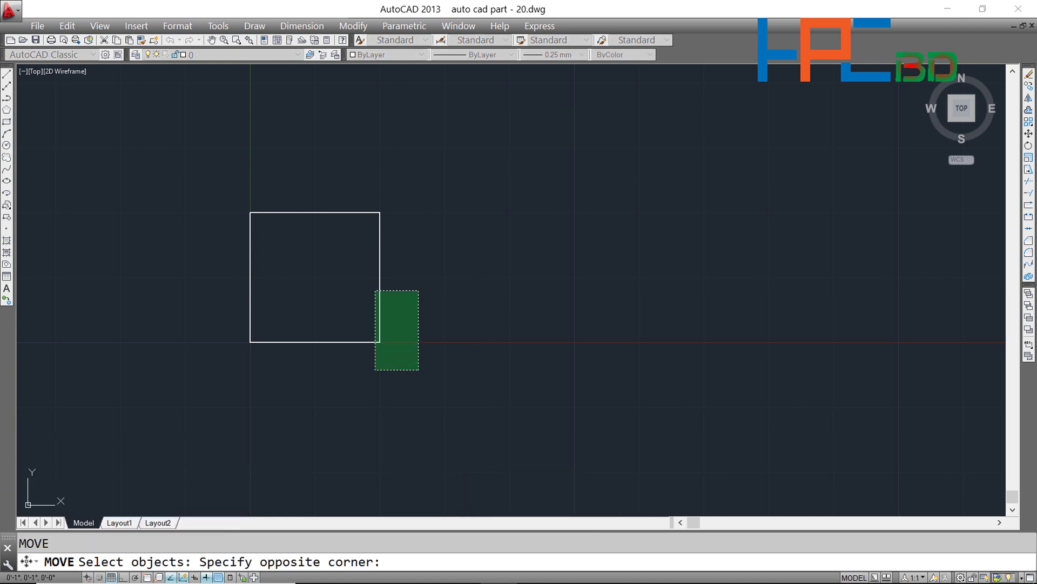
left_click(204, 154)
key("Return")
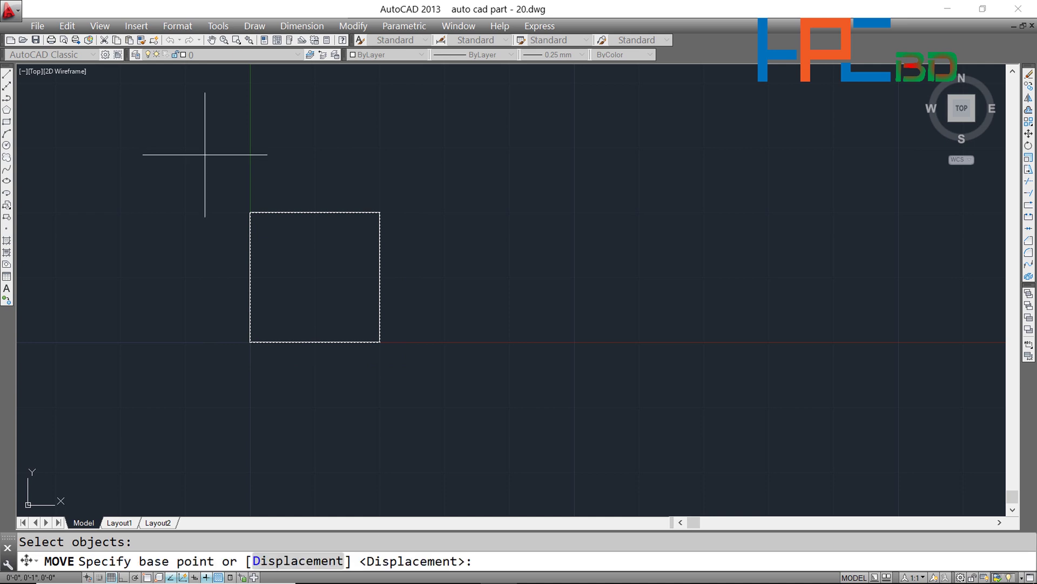
left_click(487, 217)
scroll(595, 160, "down", 5)
mouse_move(662, 145)
middle_mouse_down()
mouse_move(546, 403)
mouse_move(371, 419)
middle_mouse_up()
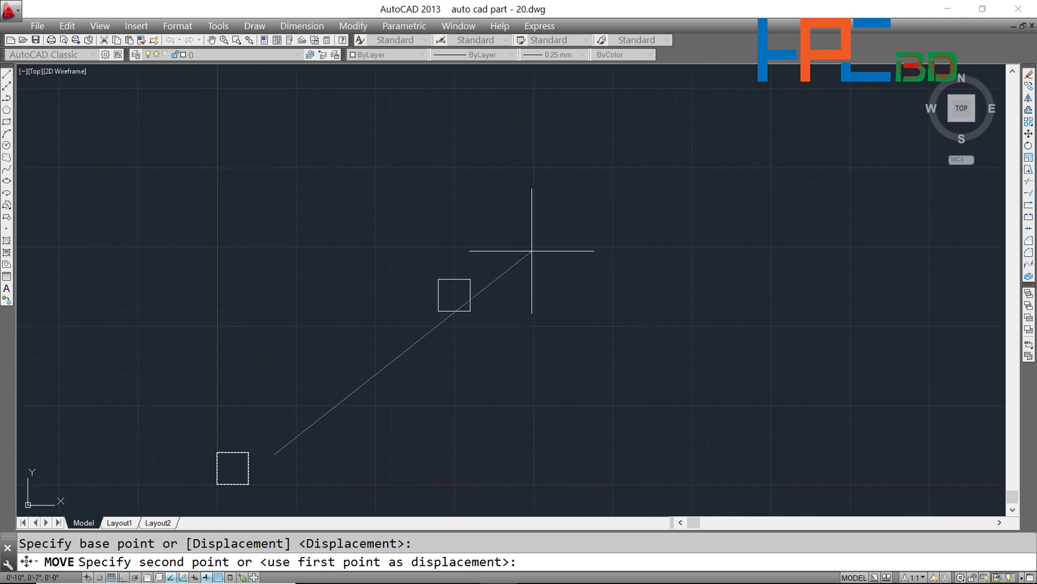
middle_click_drag(232, 468, 424, 294)
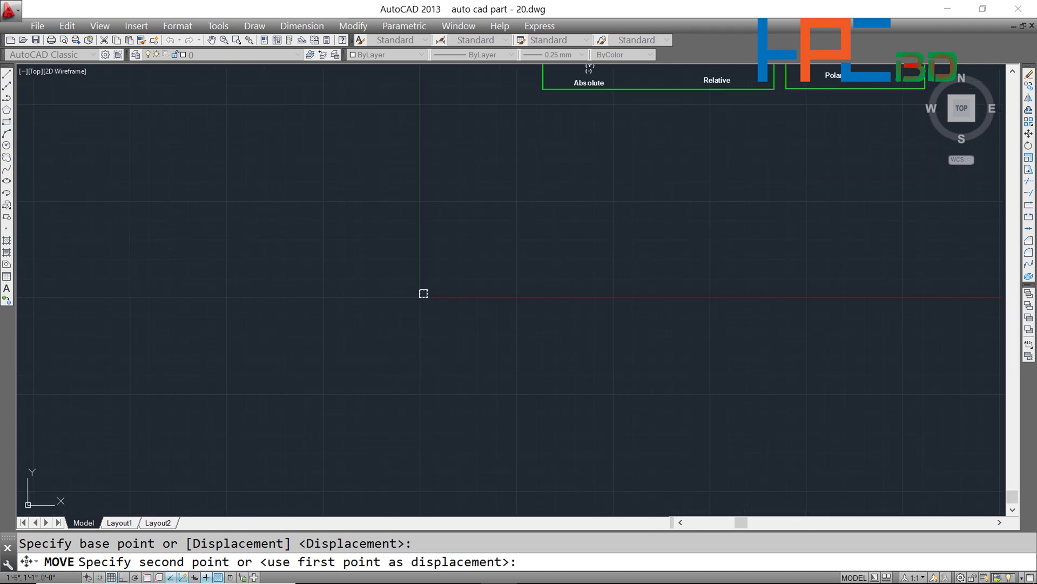
mouse_move(629, 123)
middle_mouse_down()
mouse_move(586, 204)
mouse_move(475, 297)
middle_mouse_up()
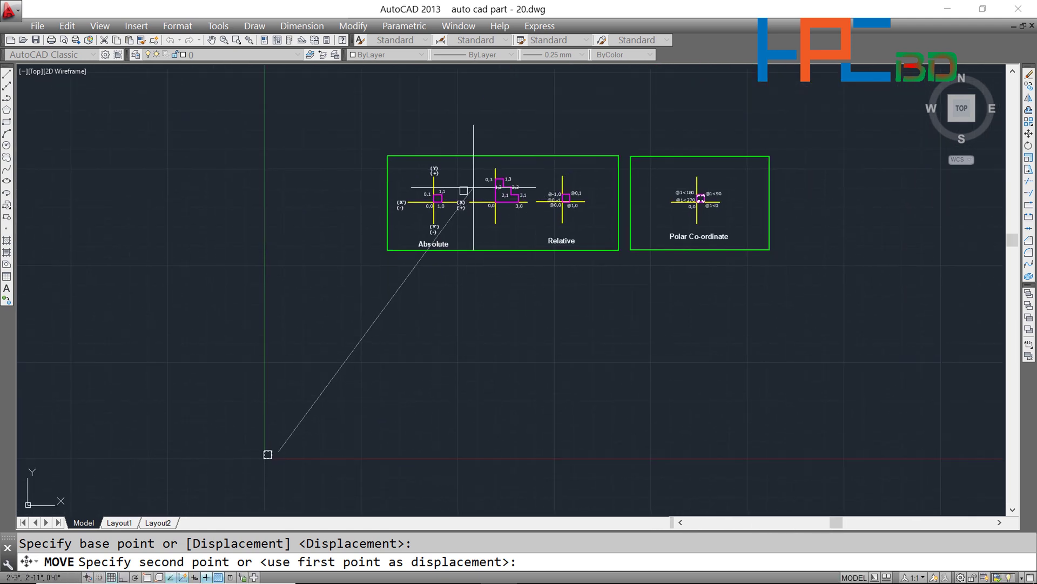
scroll(454, 177, "up", 10)
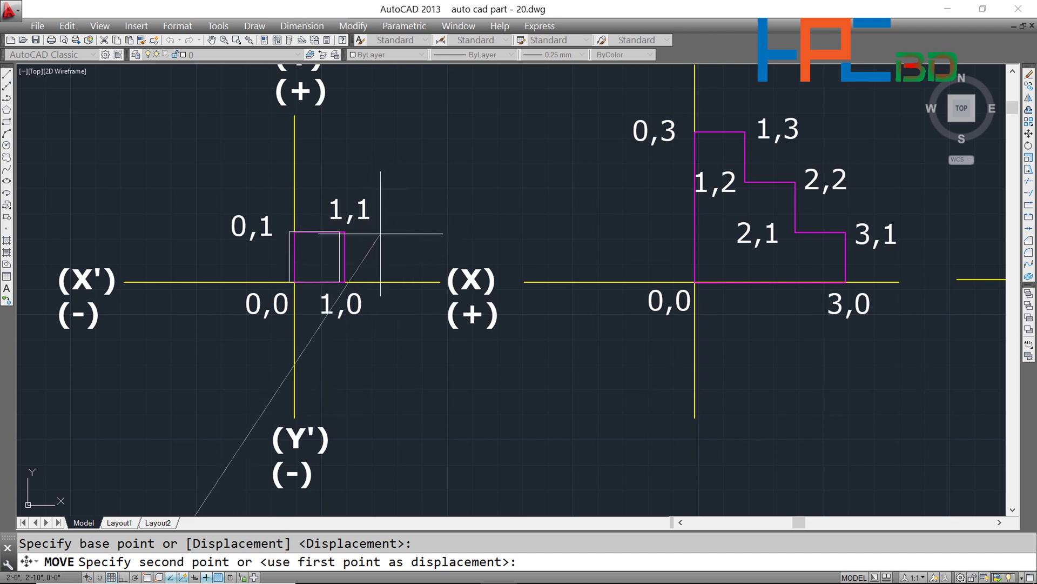
scroll(380, 232, "up", 2)
scroll(386, 232, "up", 2)
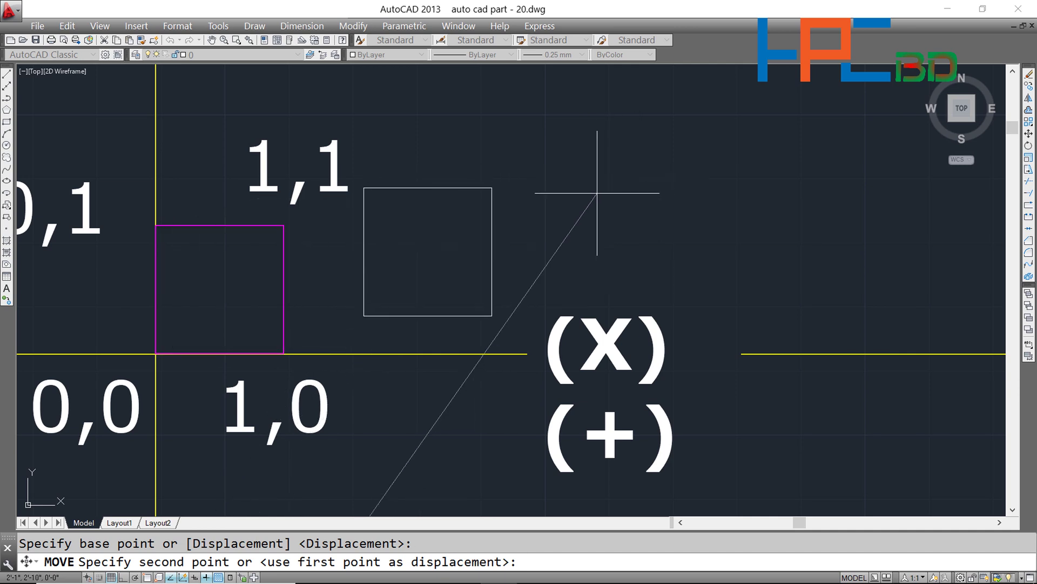
left_click(592, 211)
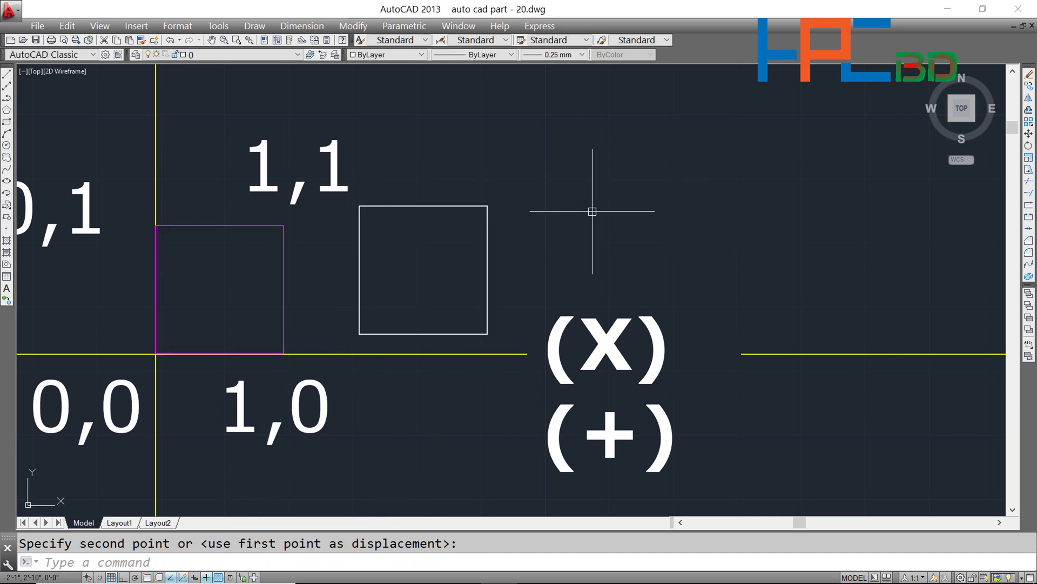
Step: Highlight the four sides of the magenta unit square to compare it with the white square, and clear the selection
left_click(222, 226)
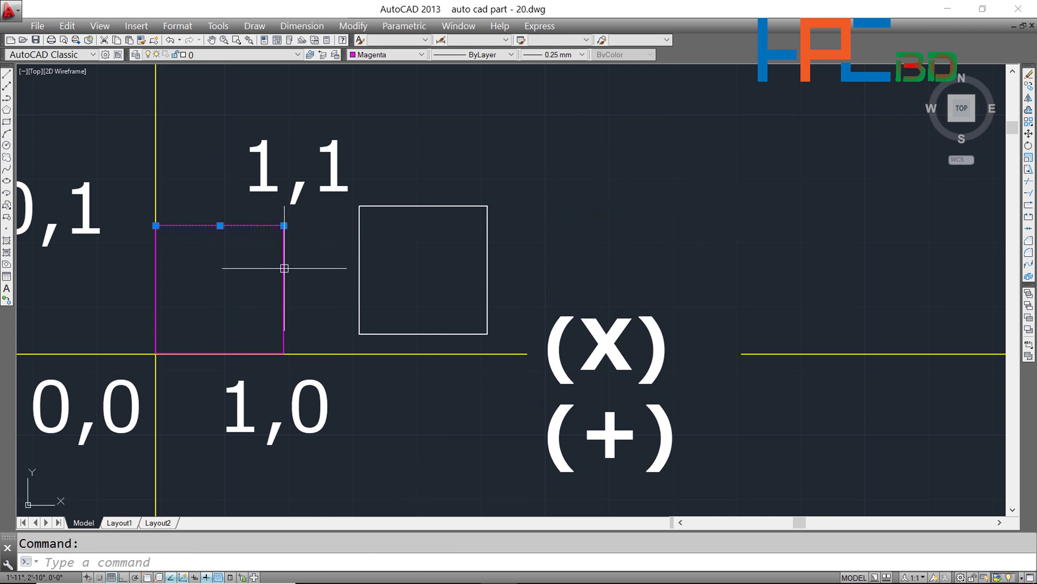
left_click(123, 190)
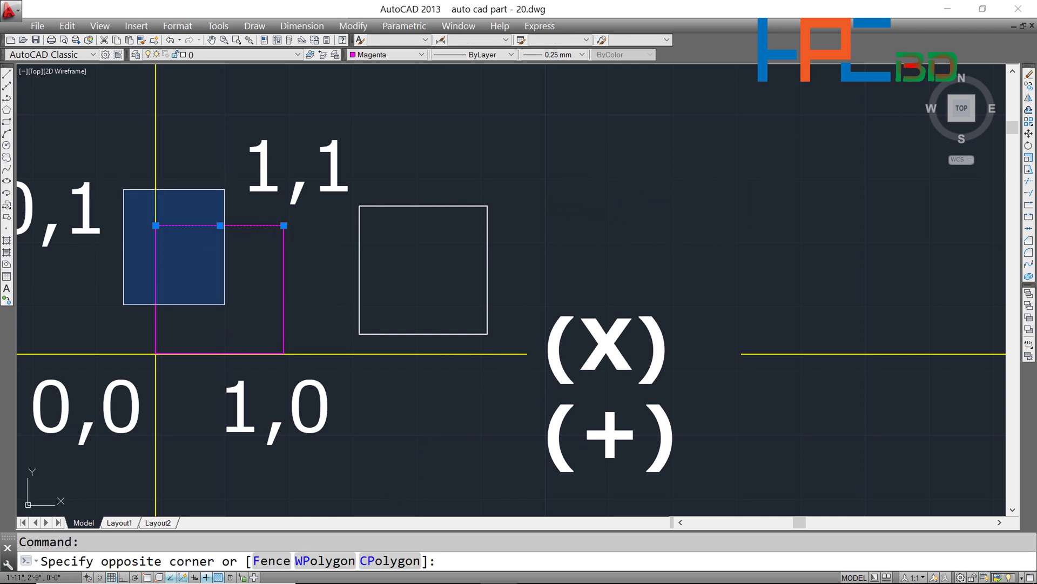
left_click(316, 372)
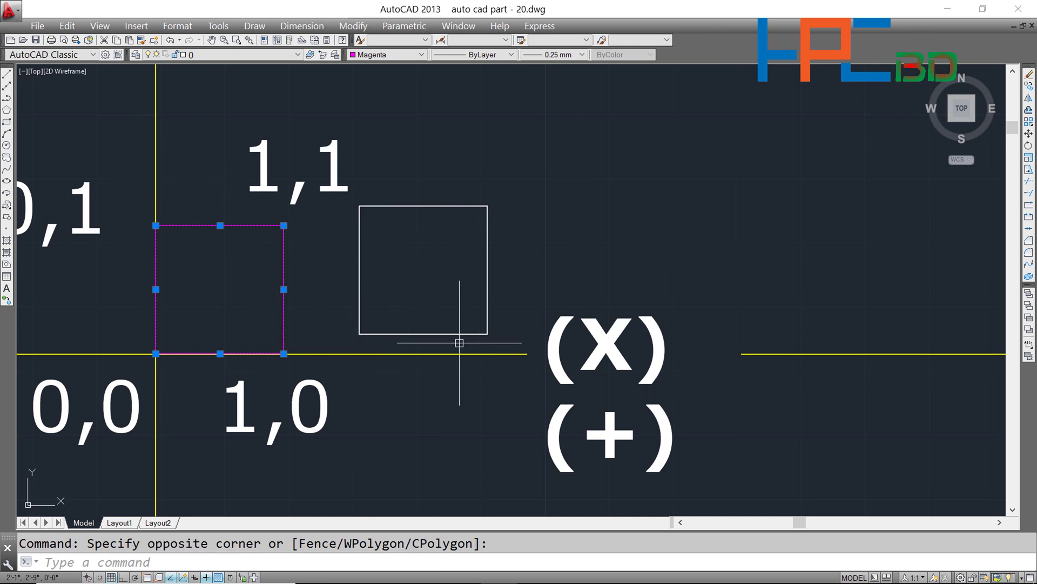
scroll(265, 301, "down", 2)
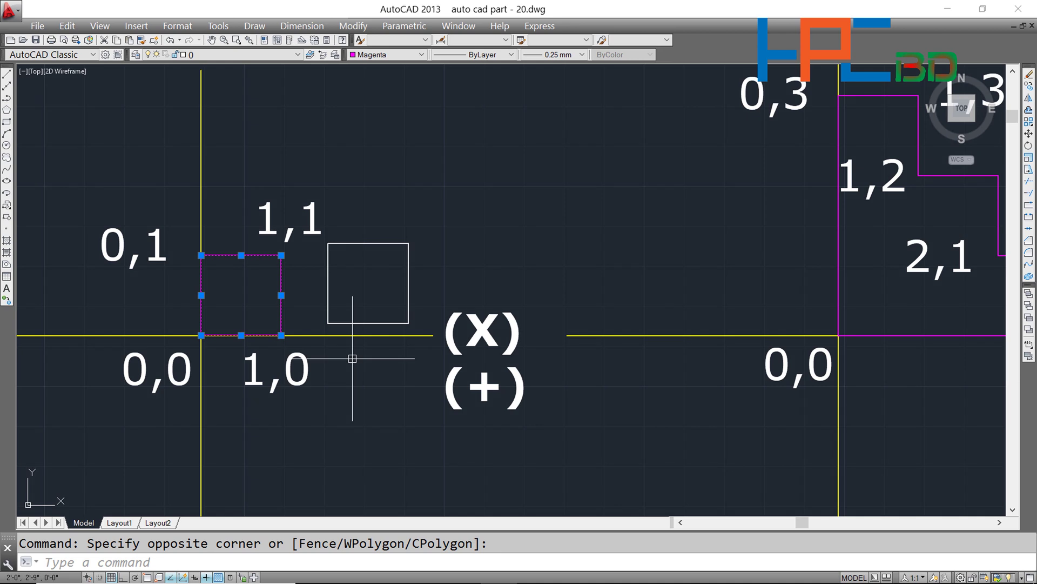
key("Escape")
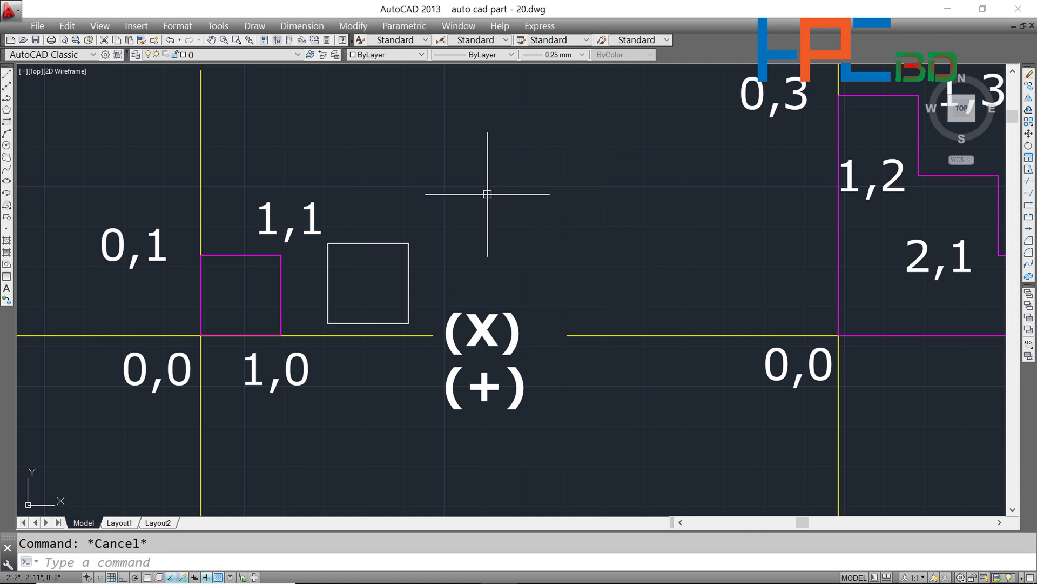
Step: Erase the top and both side lines of the white square beside the magenta unit square
left_click(367, 241)
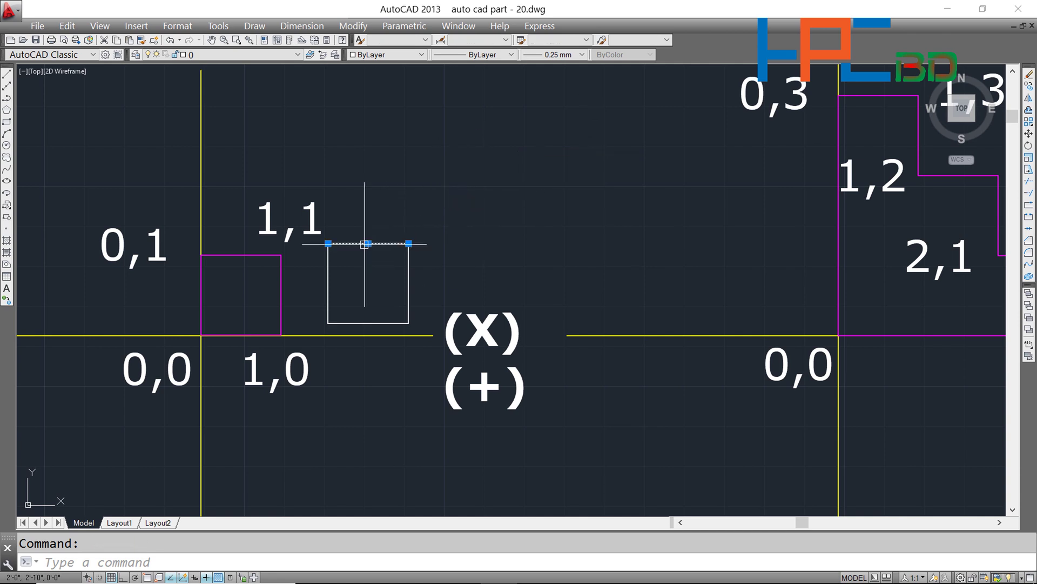
left_click(318, 246)
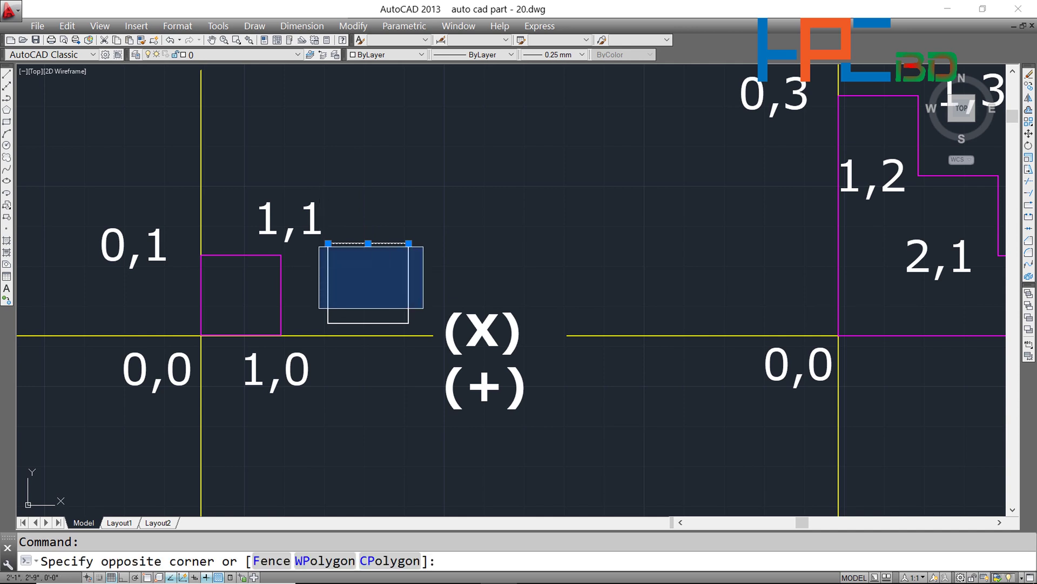
left_click(433, 322)
left_click(423, 322)
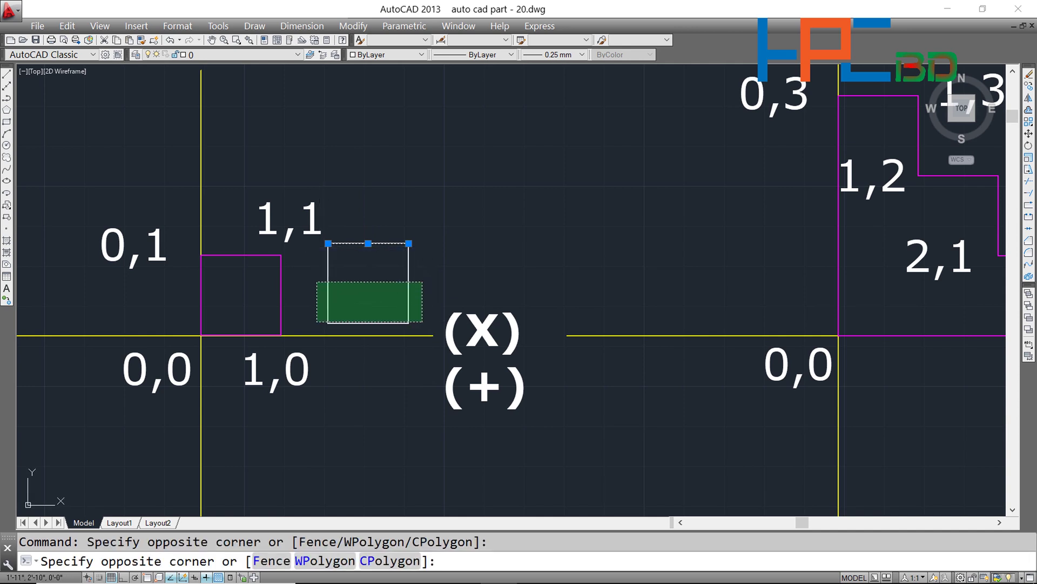
left_click(305, 265)
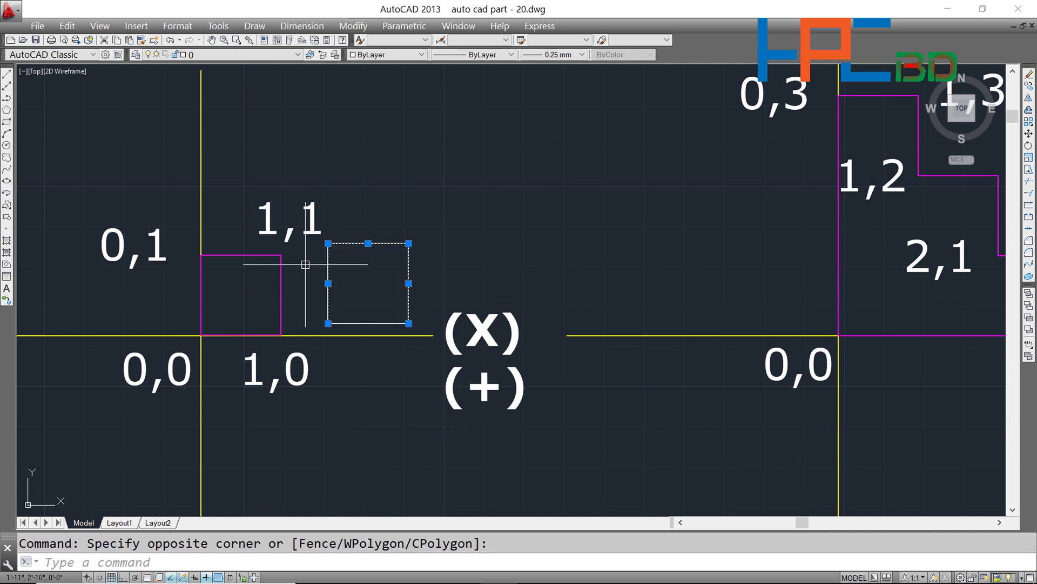
key("Delete")
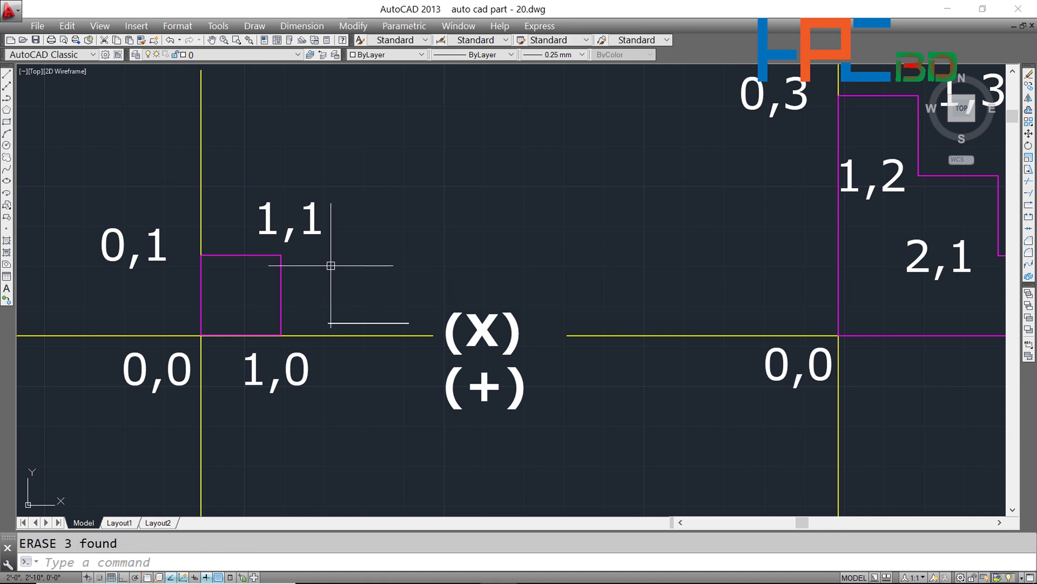
Step: Examine the stepped figure beside the Absolute diagram, checking its corner coordinates, and return to the empty area at the origin
scroll(487, 297, "down", 6)
mouse_move(682, 363)
middle_mouse_down()
mouse_move(576, 320)
mouse_move(329, 352)
middle_mouse_up()
scroll(248, 268, "up", 6)
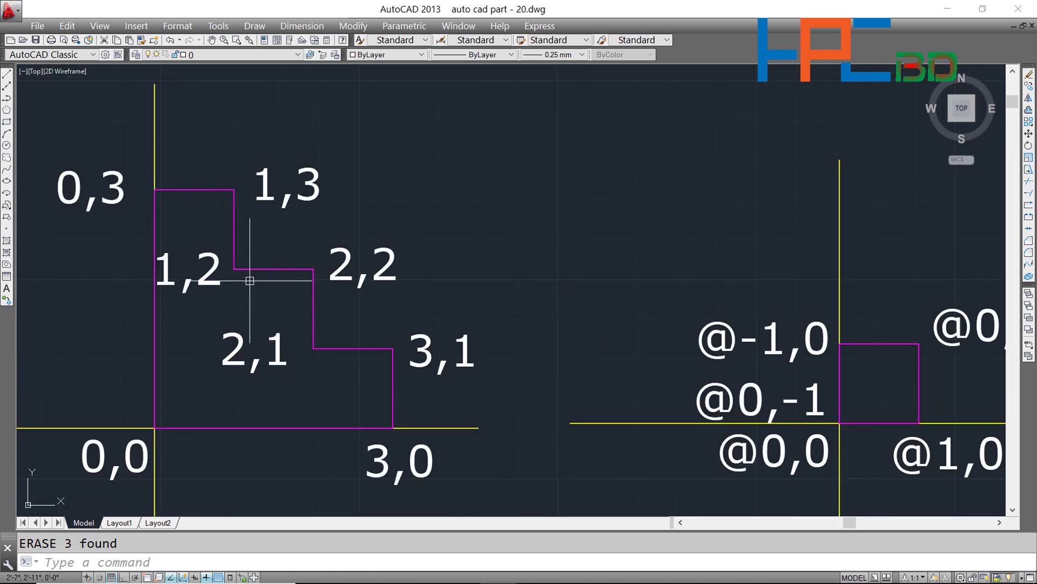
scroll(289, 341, "down", 3)
mouse_move(296, 415)
middle_mouse_down()
mouse_move(309, 419)
mouse_move(382, 371)
mouse_move(421, 325)
middle_mouse_up()
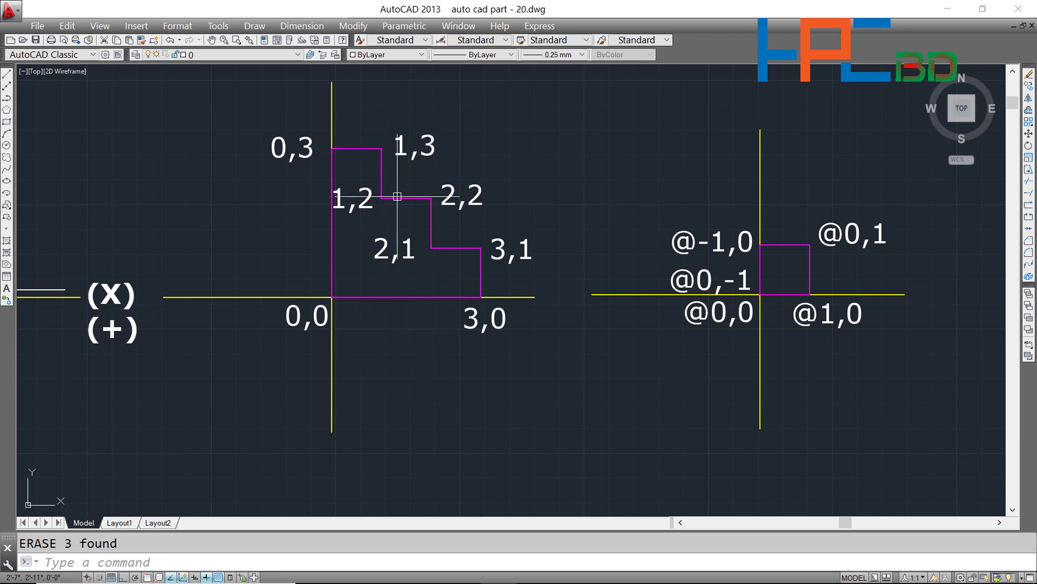
scroll(378, 328, "down", 5)
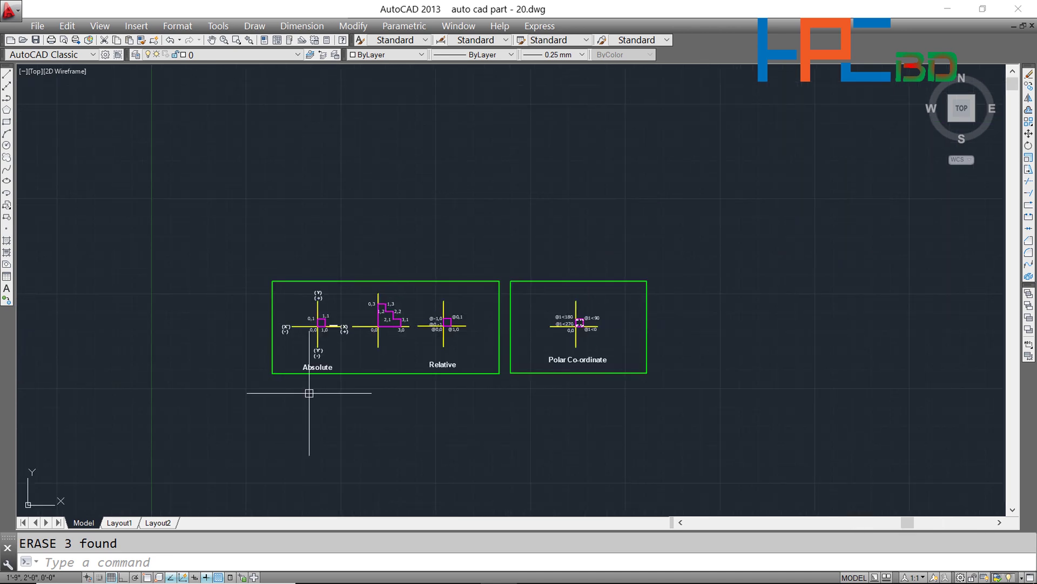
middle_click_drag(268, 419, 320, 247)
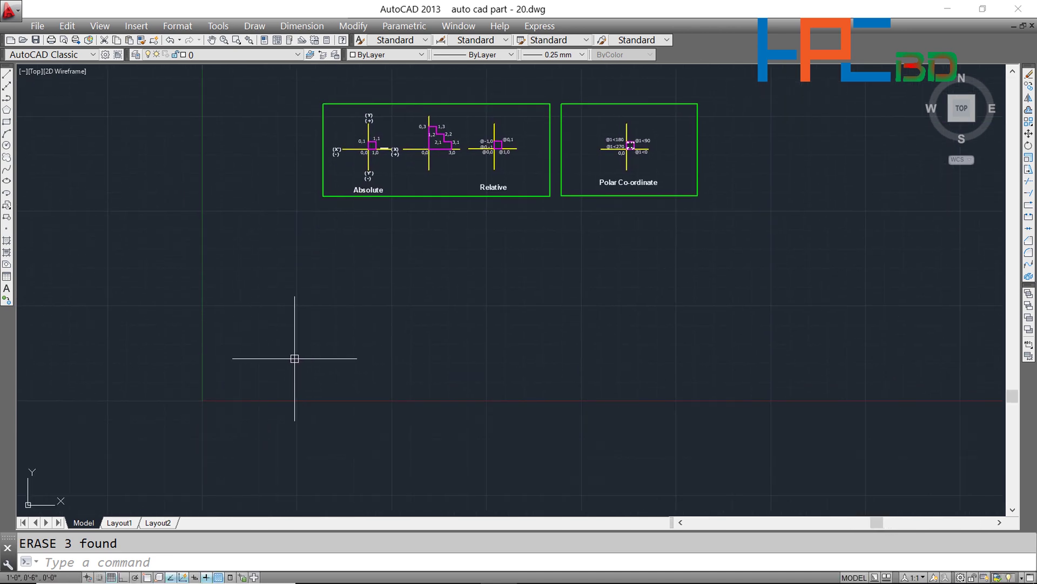
Step: Draw the base line of a stepped figure from the origin 0,0 to the absolute point 3,0
key("Escape")
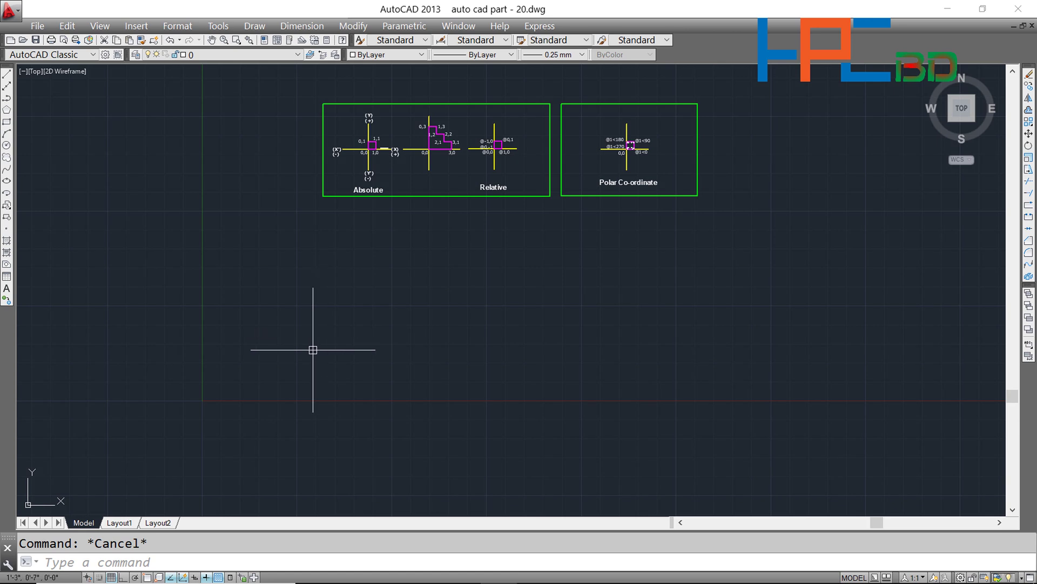
type("l")
key("Return")
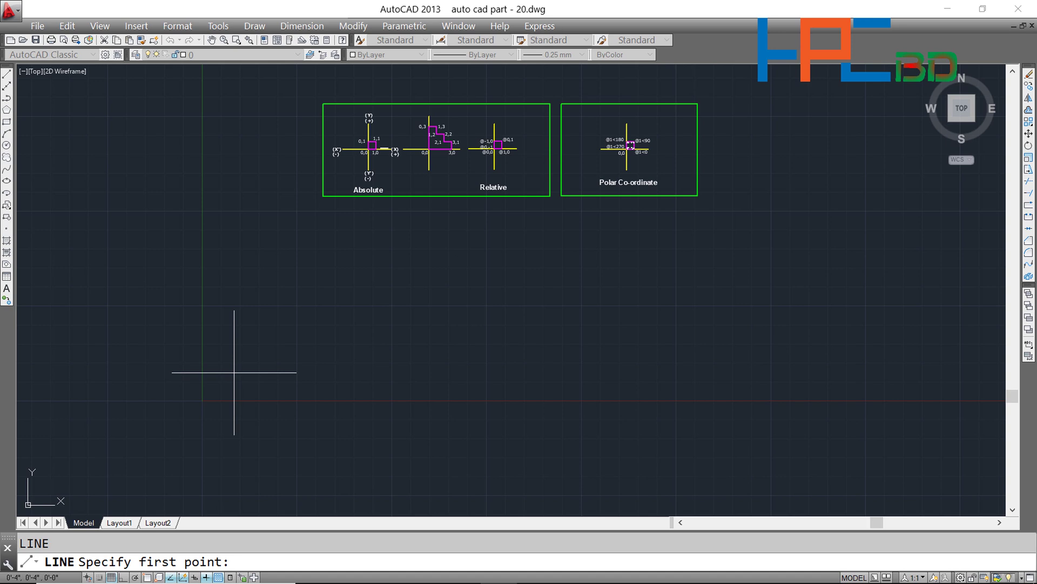
type("0,0")
key("BackSpace")
key("BackSpace")
key("BackSpace")
type("0,0")
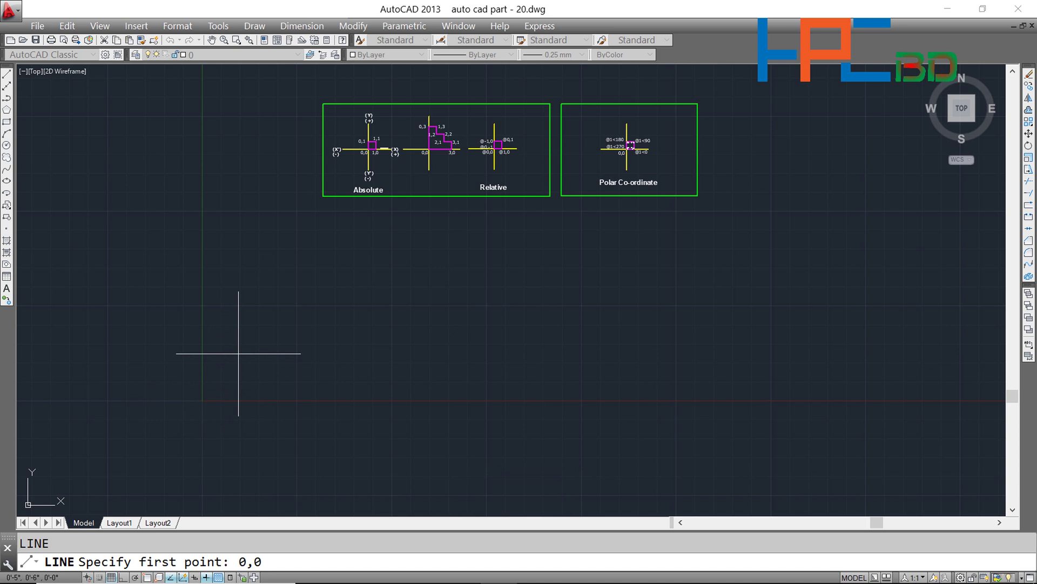
key("Return")
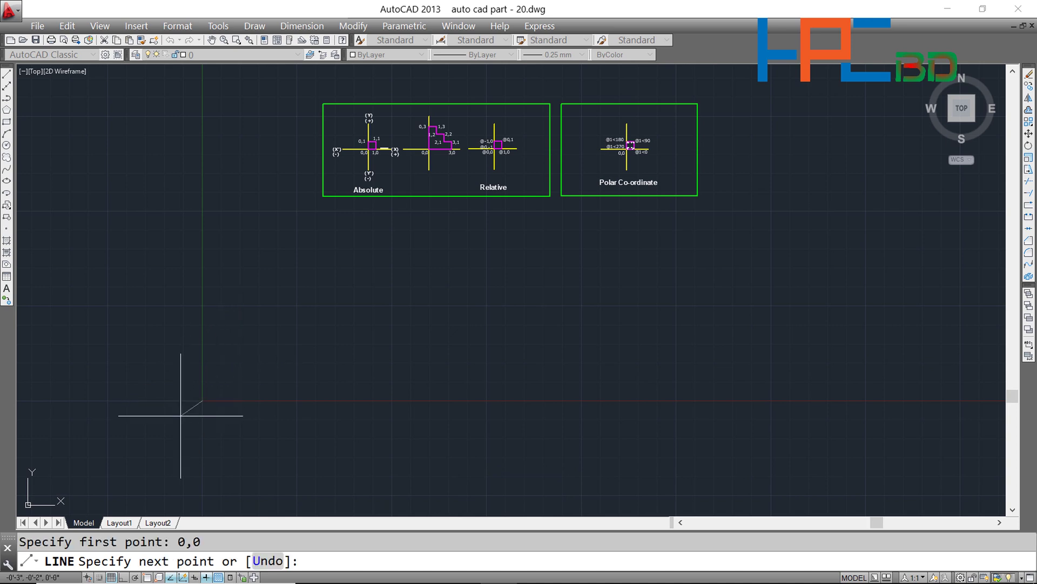
scroll(181, 417, "up", 8)
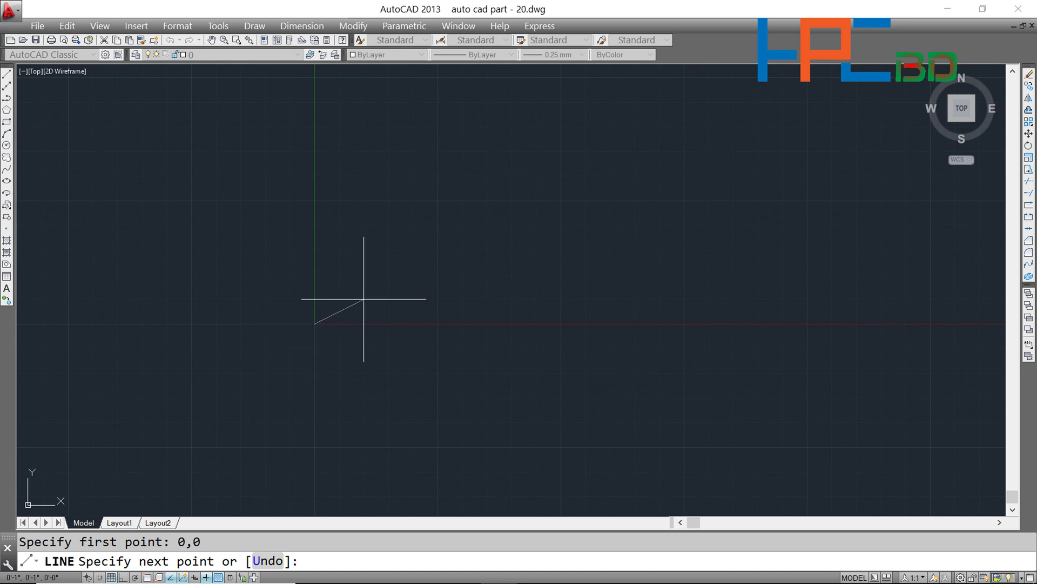
scroll(393, 292, "down", 2)
scroll(407, 291, "up", 2)
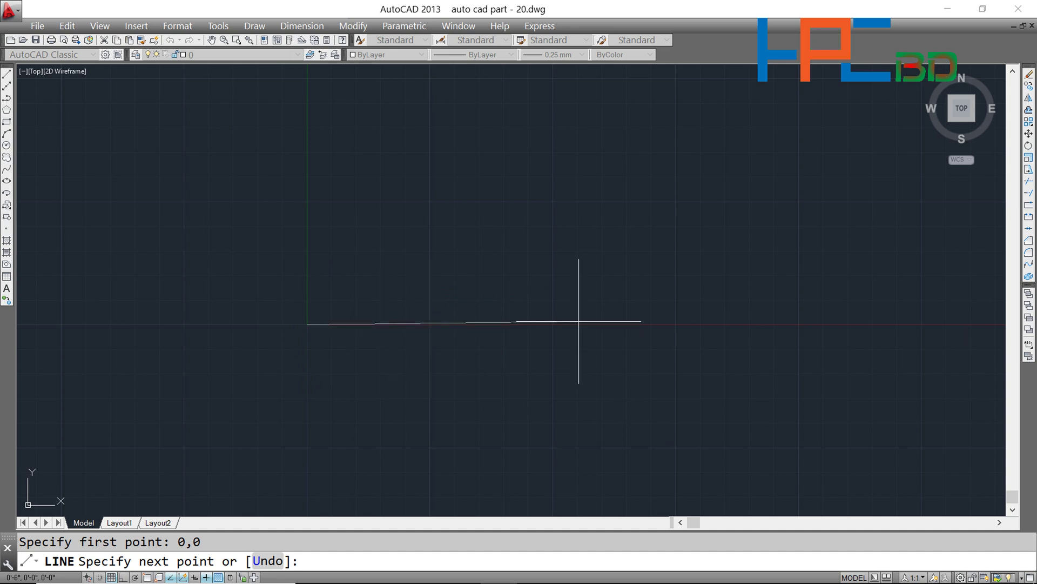
type("3,0")
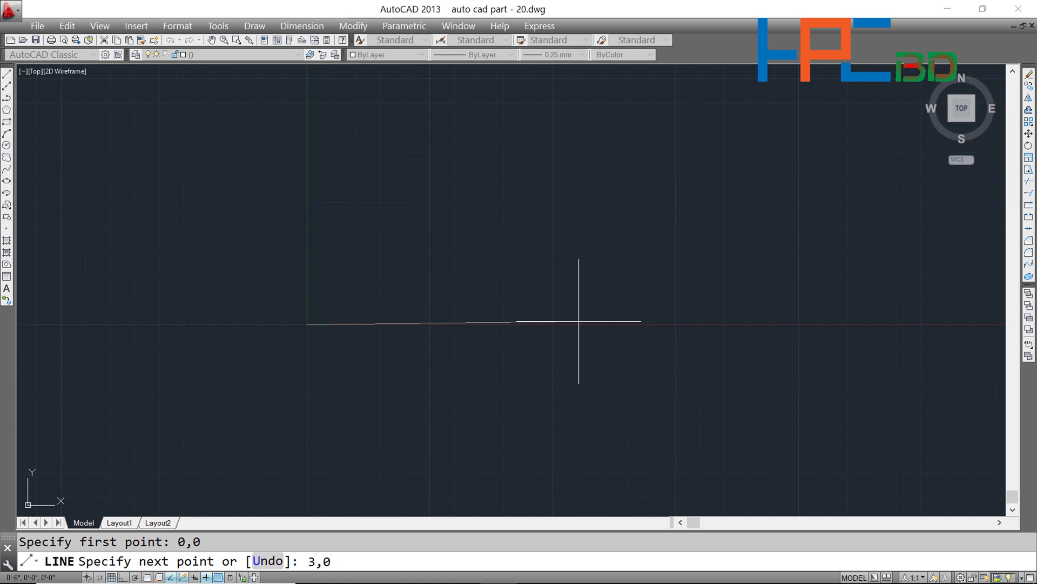
key("Return")
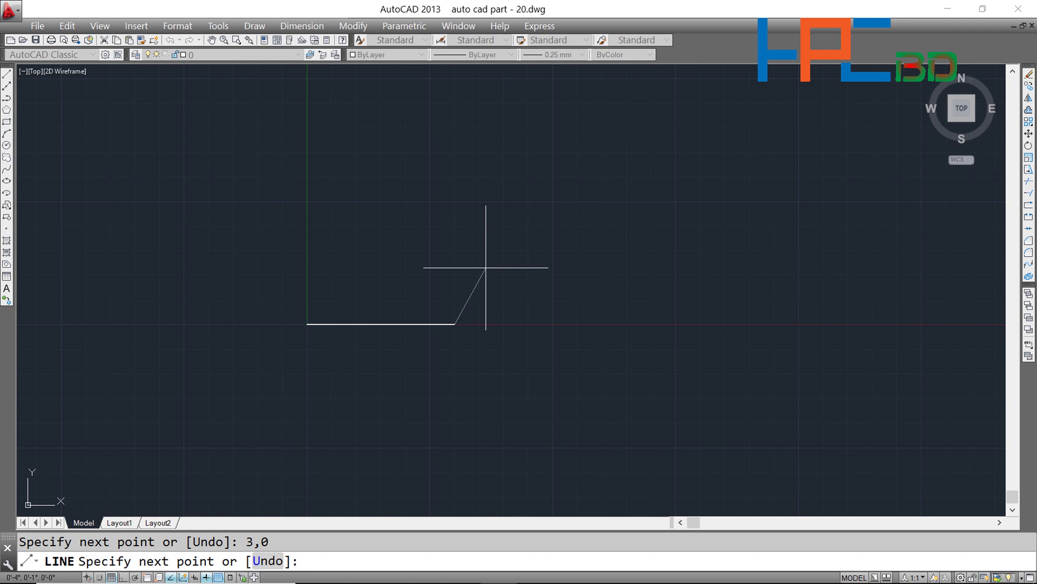
Step: Continue the stepped outline from the base line's end through the absolute points 3,1, 2,1 and 2,2
type("3,1")
key("Return")
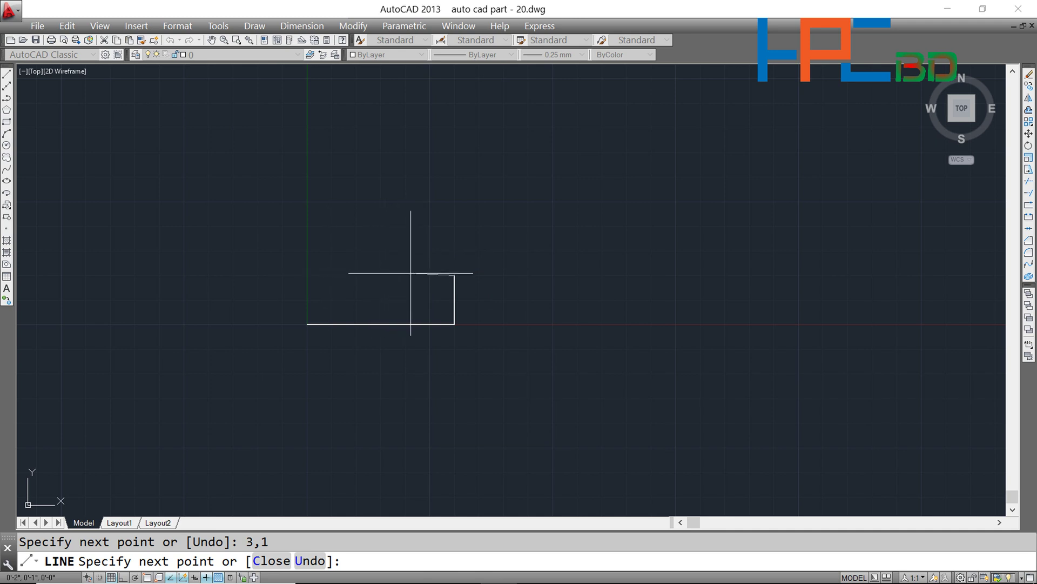
type("2,1")
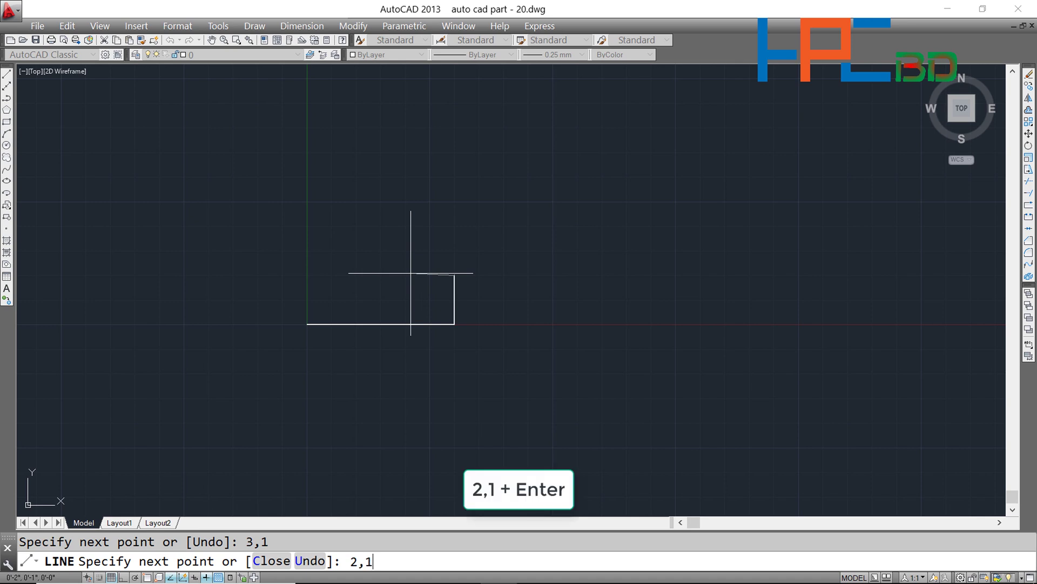
key("Return")
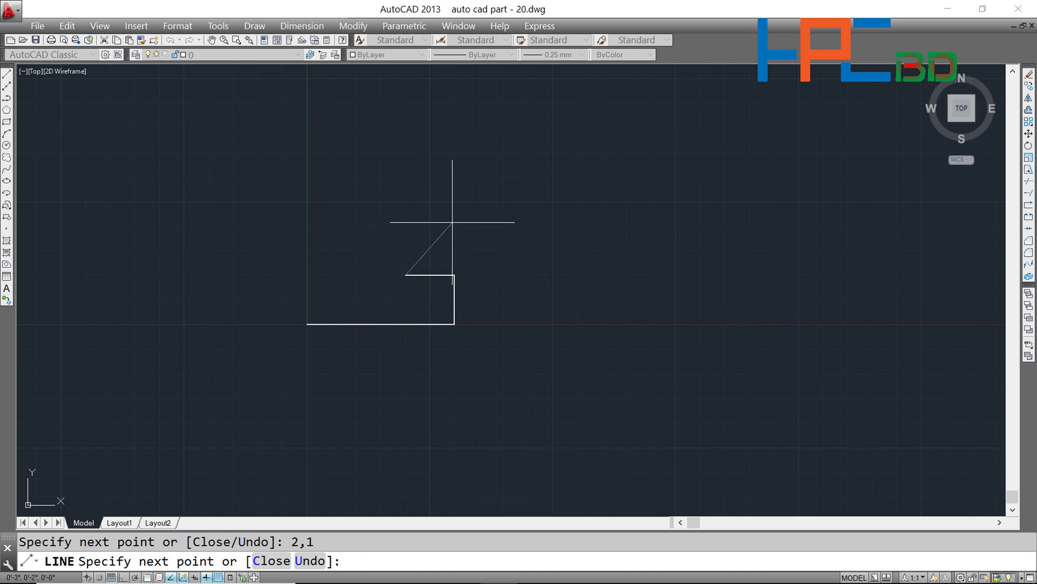
type("2,2")
key("Return")
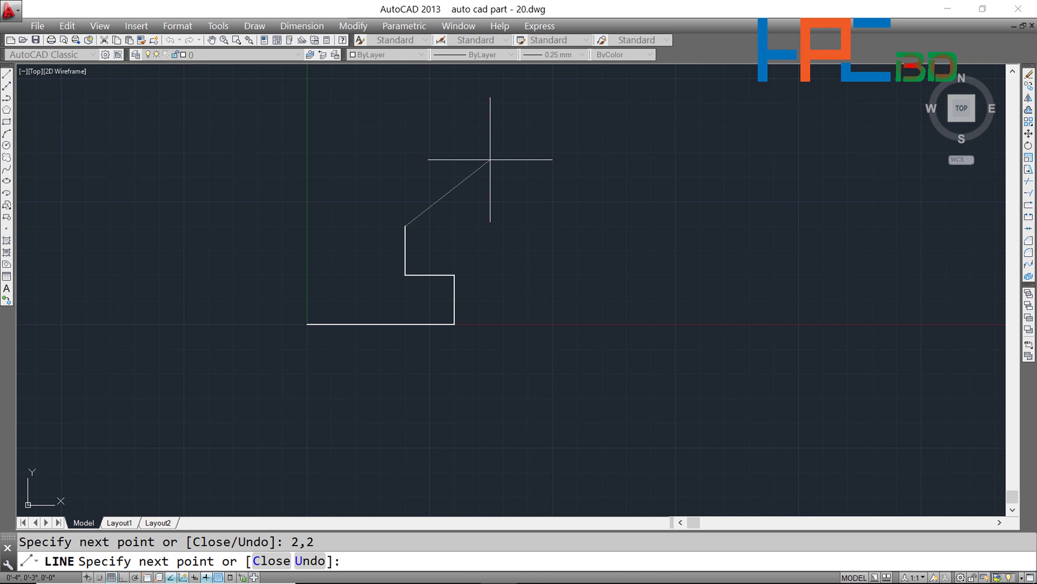
Step: Extend the stepped outline through the absolute points 1,2, 1,3 and 0,3 to form its upper step
type("1,2")
key("Return")
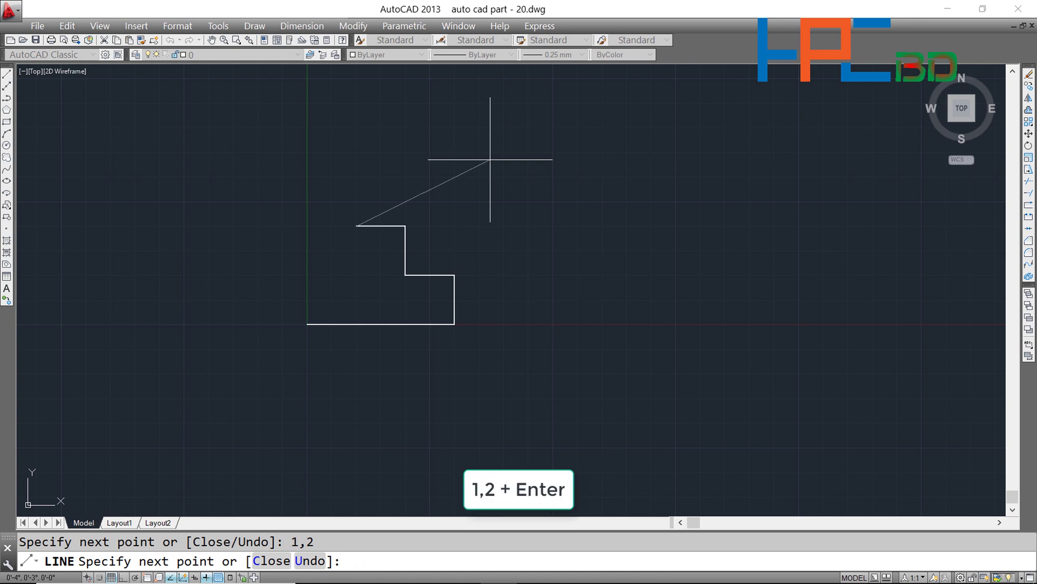
type("1")
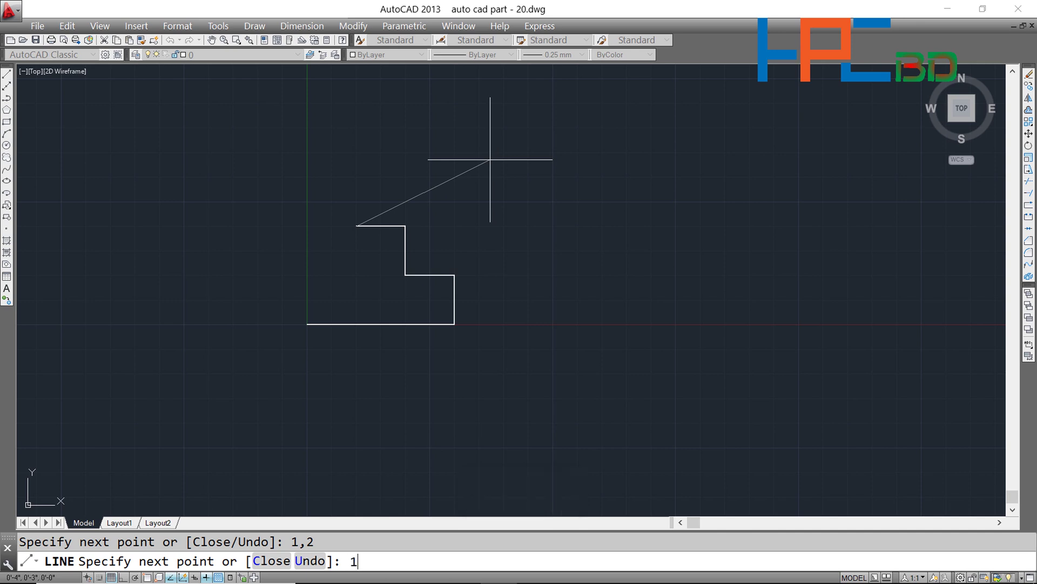
type(",3")
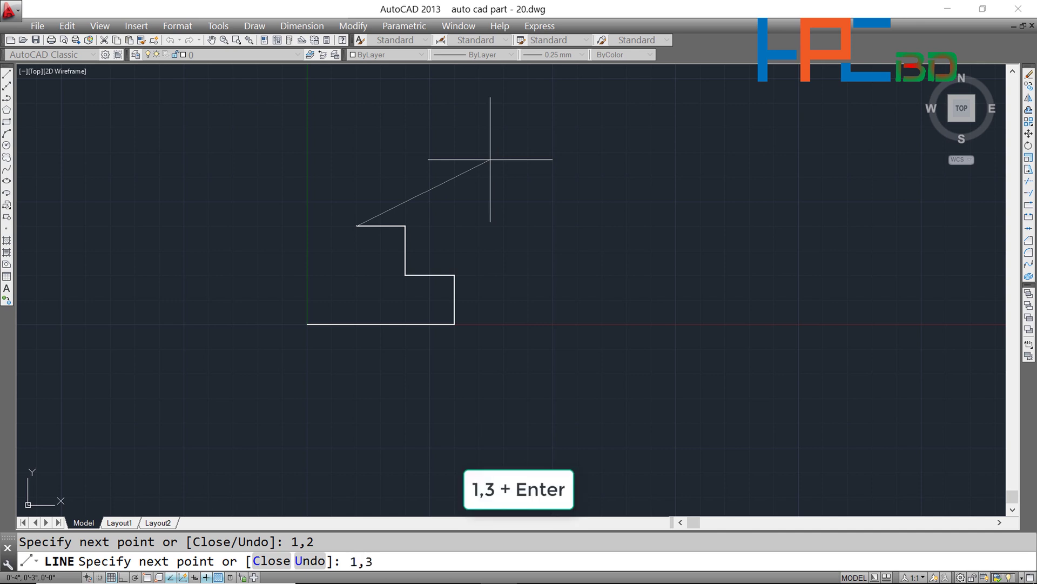
key("Return")
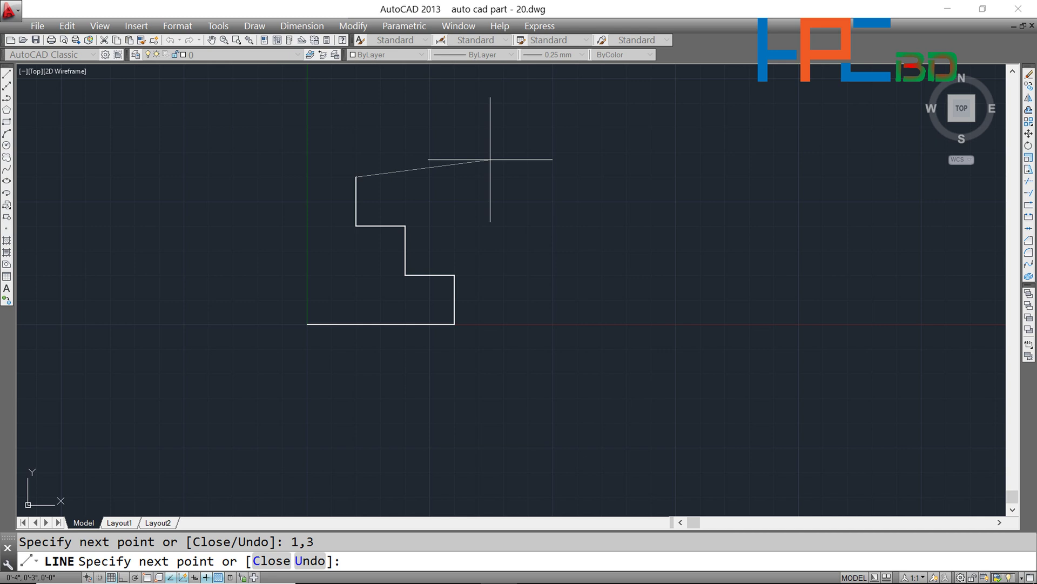
type("0,3")
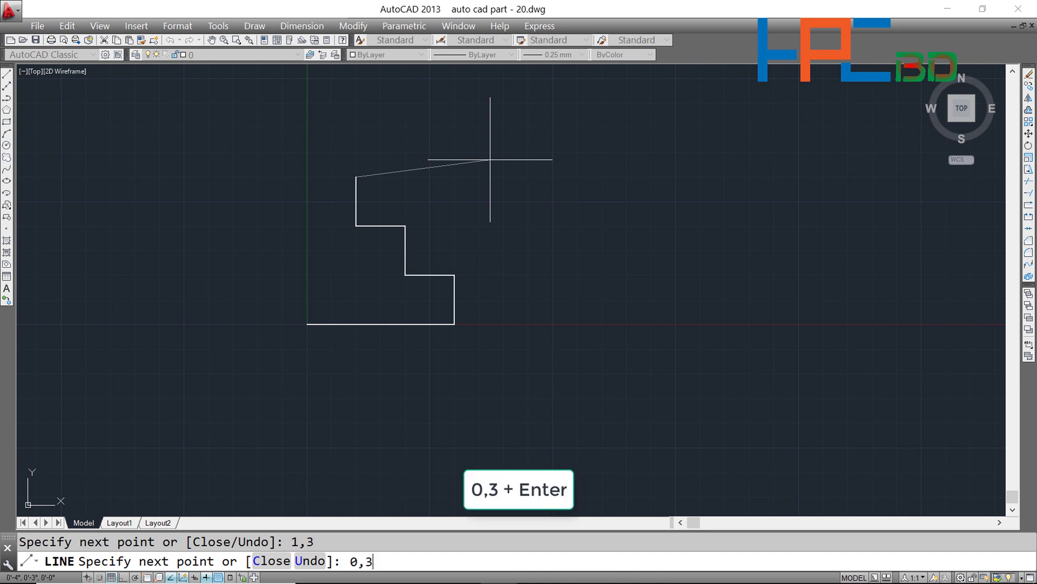
key("Return")
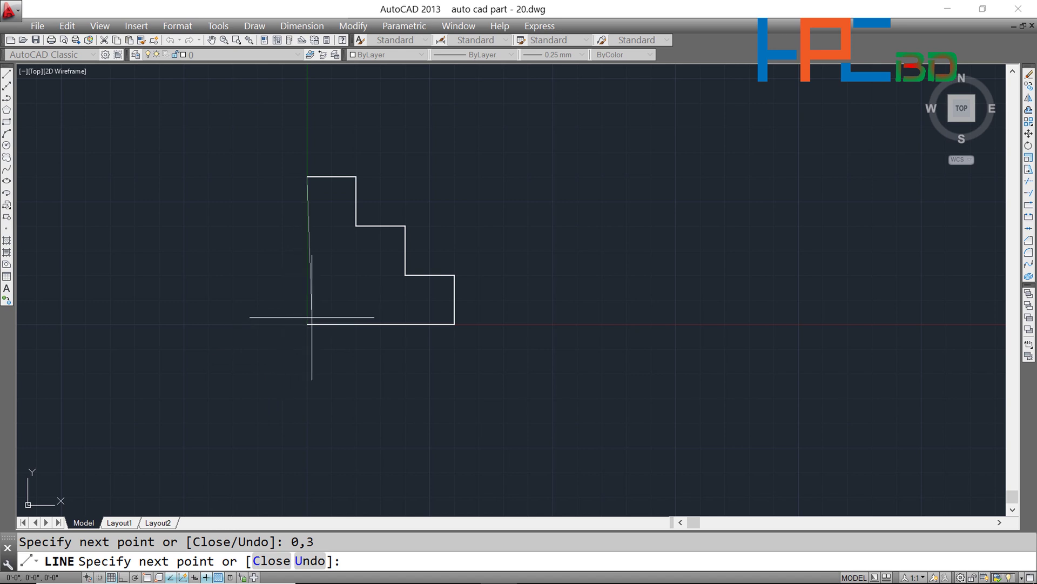
Step: Close the stepped outline with a line back to the origin 0,0 and end the Line command
type("0,0")
key("Return")
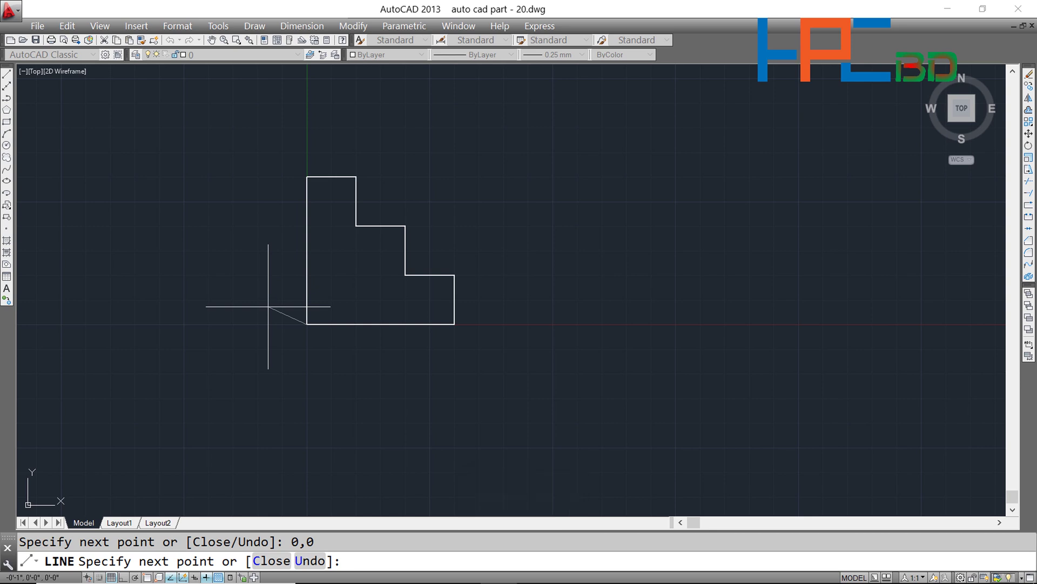
key("Return")
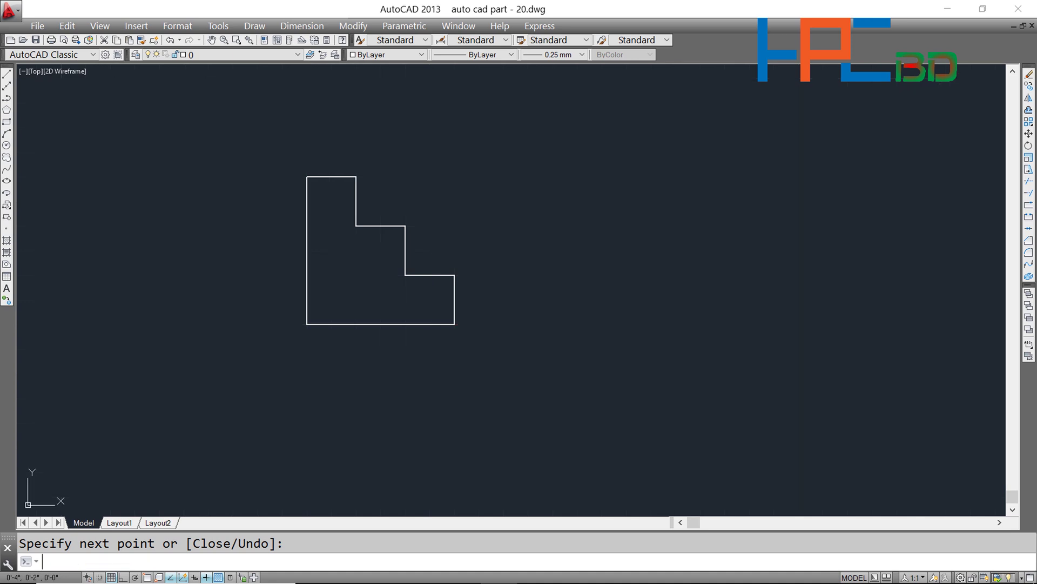
key("Escape")
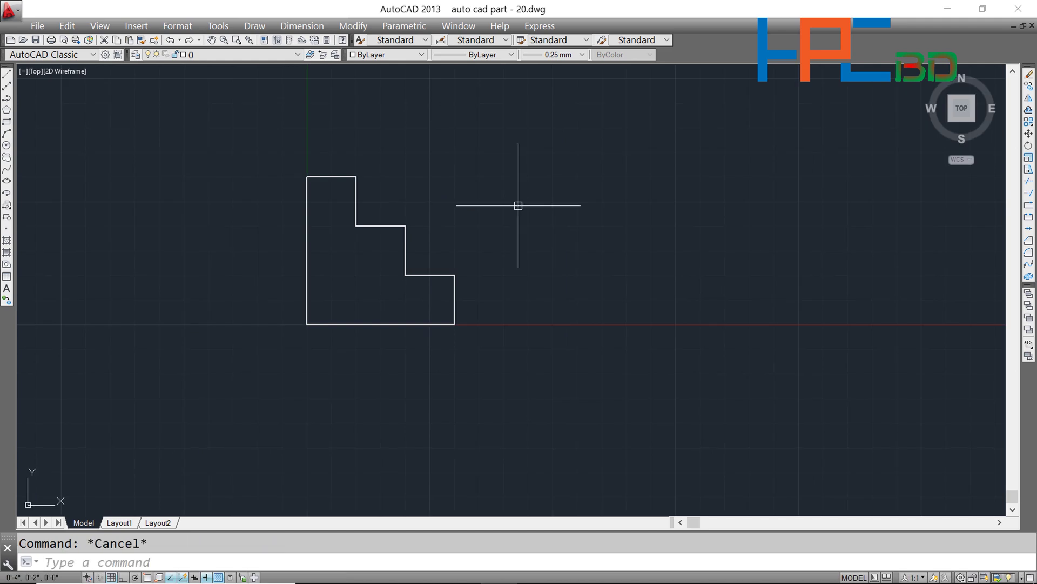
Step: Move the whole white stepped figure from the origin to the space between the magenta stepped figure and the Relative diagram
type("m")
key("Return")
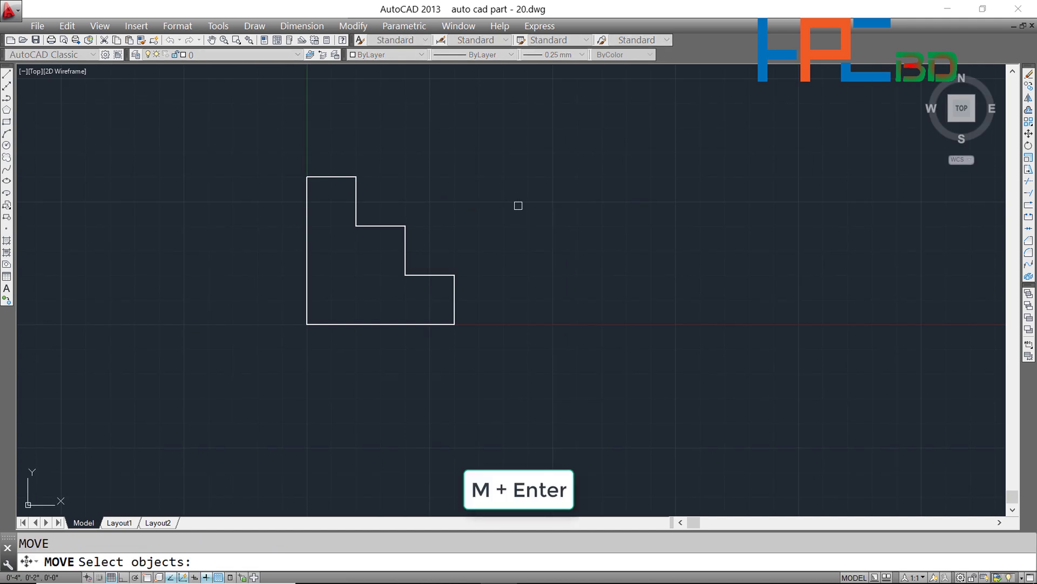
left_click(499, 352)
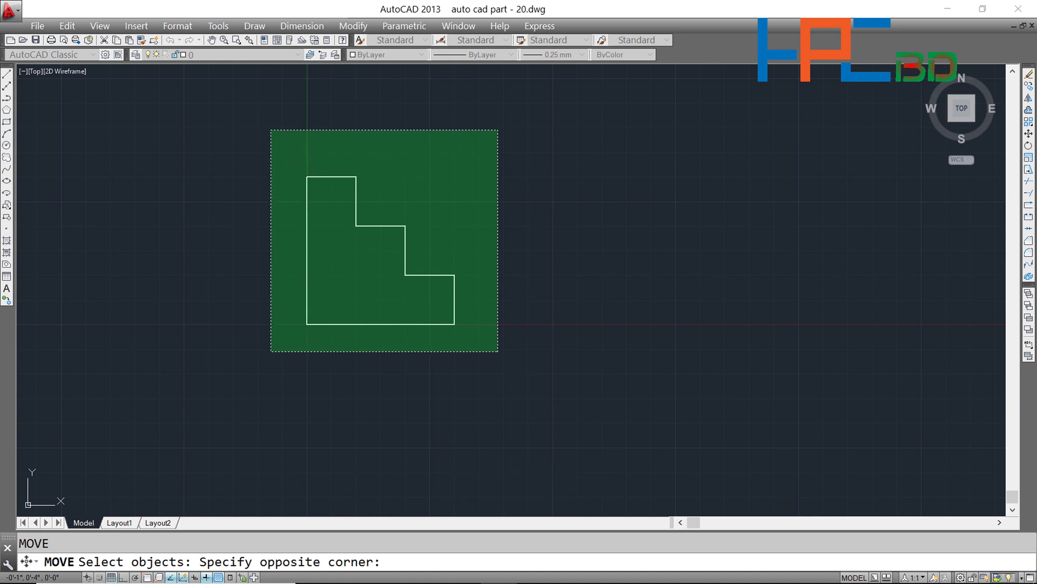
left_click(272, 128)
key("Return")
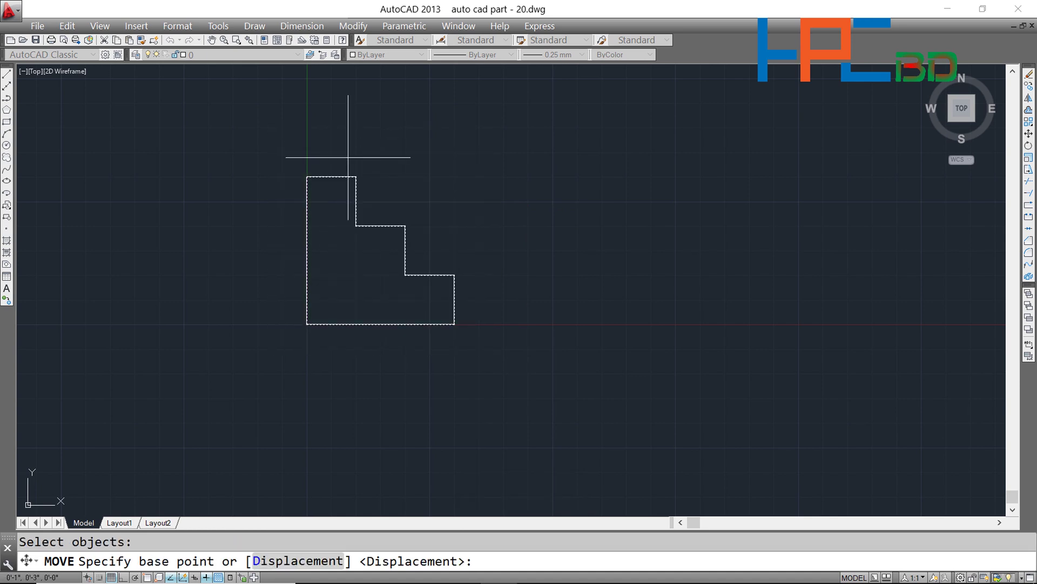
scroll(501, 195, "down", 2)
scroll(512, 190, "down", 1)
mouse_move(565, 181)
middle_mouse_down()
mouse_move(567, 222)
mouse_move(452, 342)
mouse_move(401, 346)
middle_mouse_up()
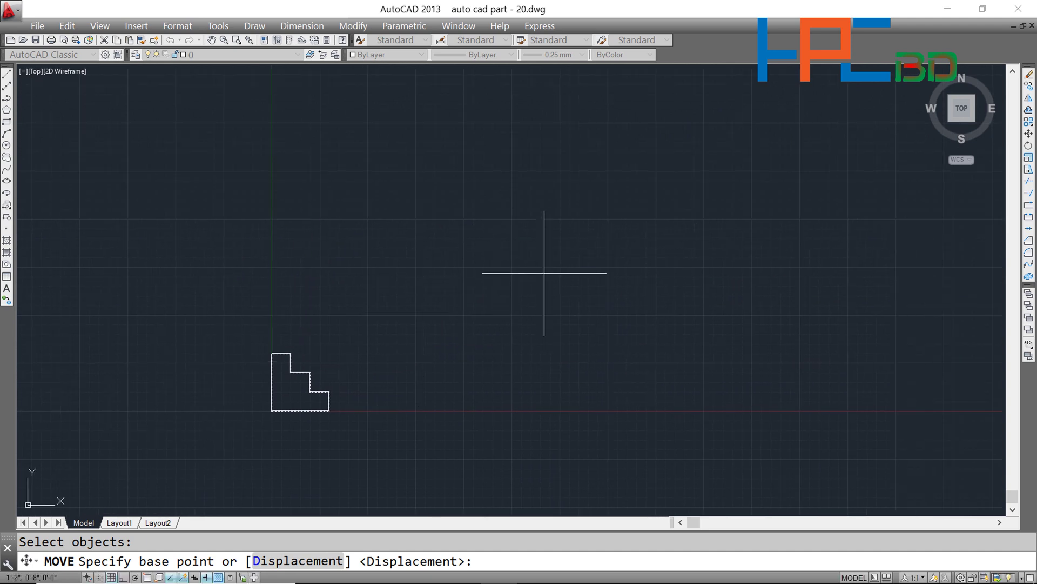
left_click(383, 342)
scroll(614, 134, "down", 2)
scroll(637, 132, "down", 3)
mouse_move(655, 134)
middle_mouse_down()
mouse_move(461, 320)
mouse_move(388, 360)
middle_mouse_up()
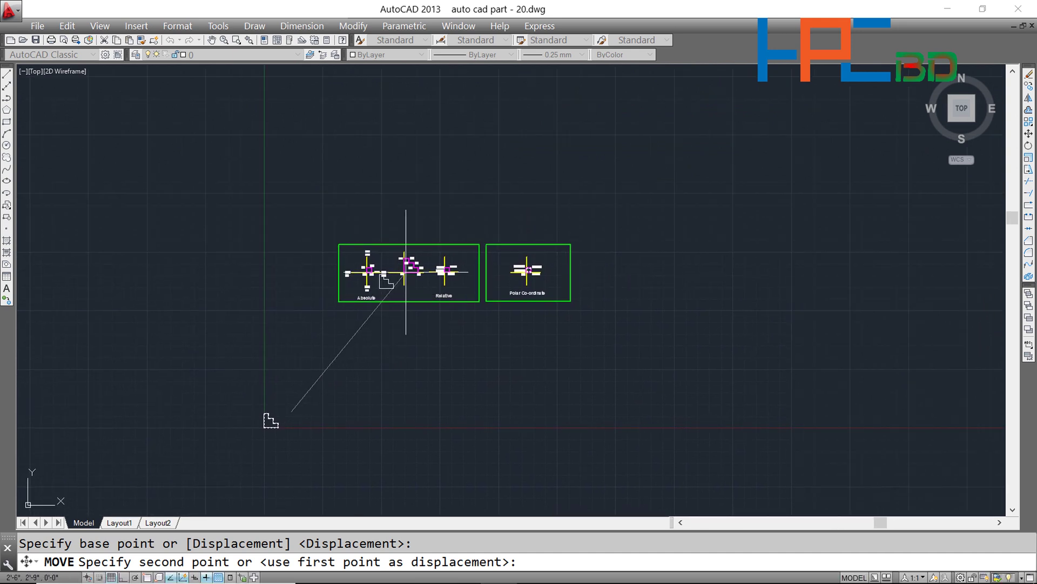
scroll(429, 254, "up", 8)
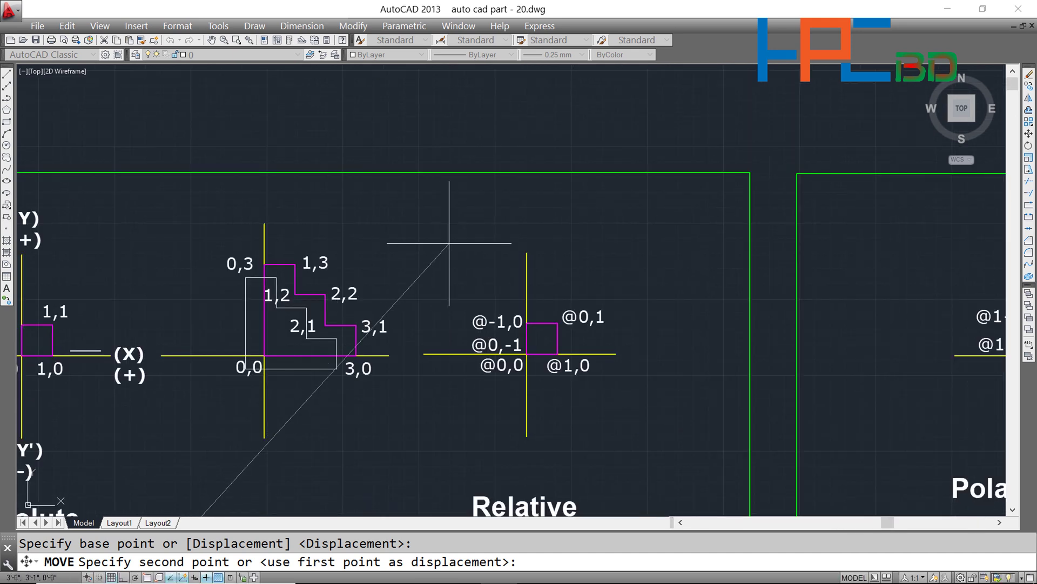
scroll(430, 257, "up", 2)
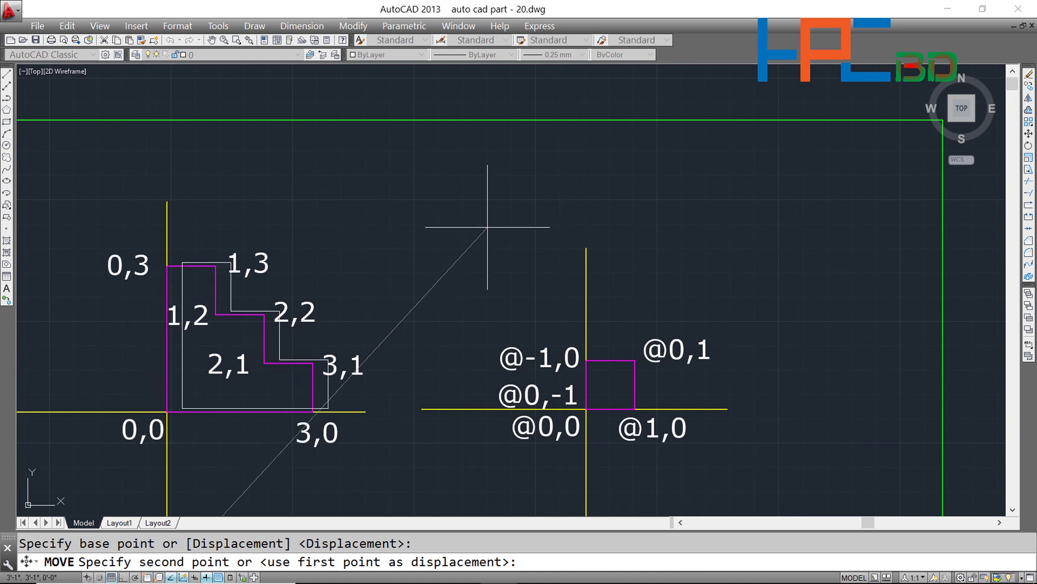
left_click(630, 169)
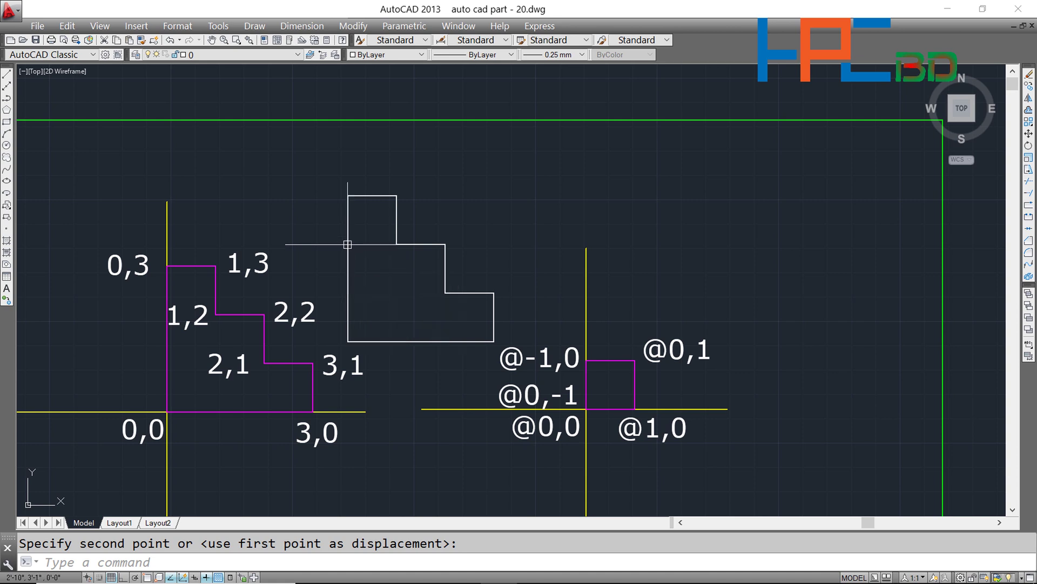
Step: Erase the whole white stepped figure beside the magenta one, and bring the Relative and Polar Co-ordinate diagrams into view
left_click(444, 362)
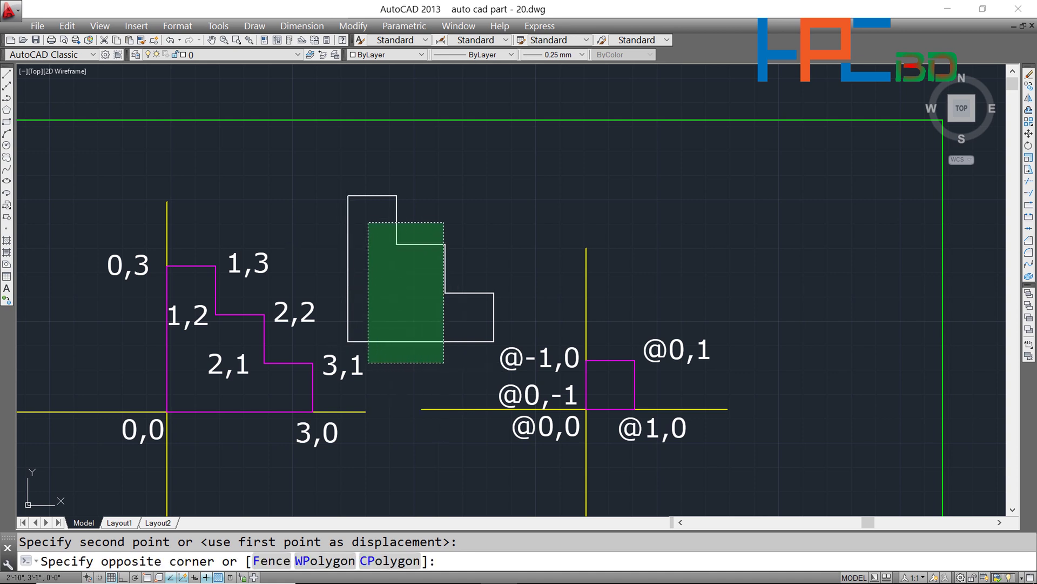
left_click(356, 202)
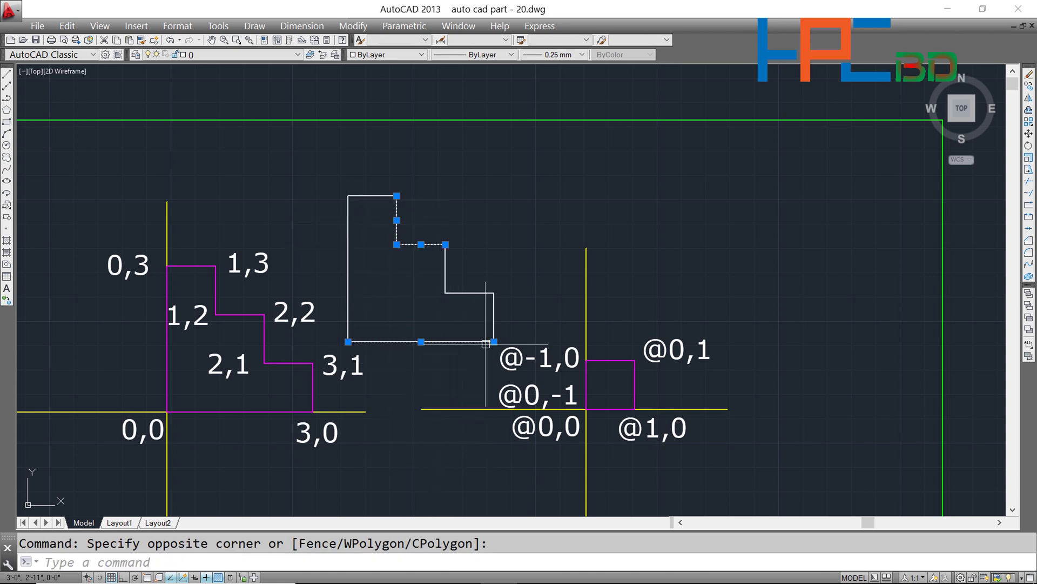
left_click(522, 335)
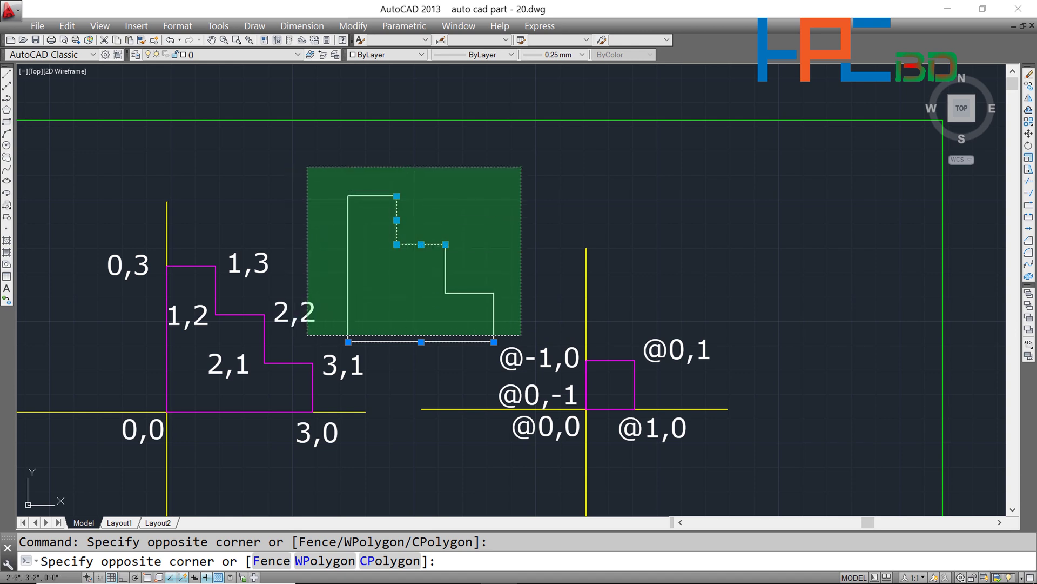
left_click(332, 167)
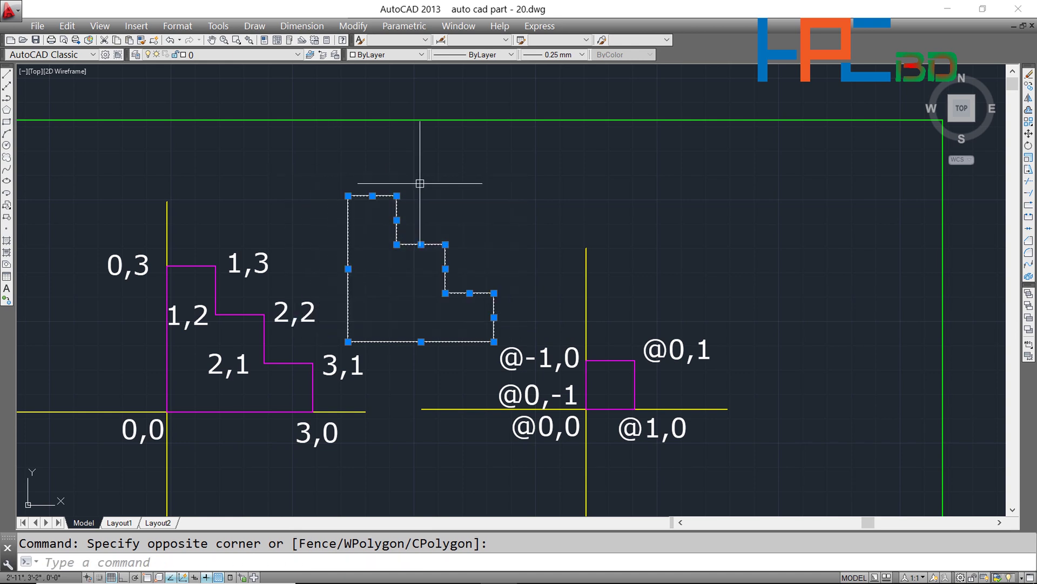
type("e")
key("Return")
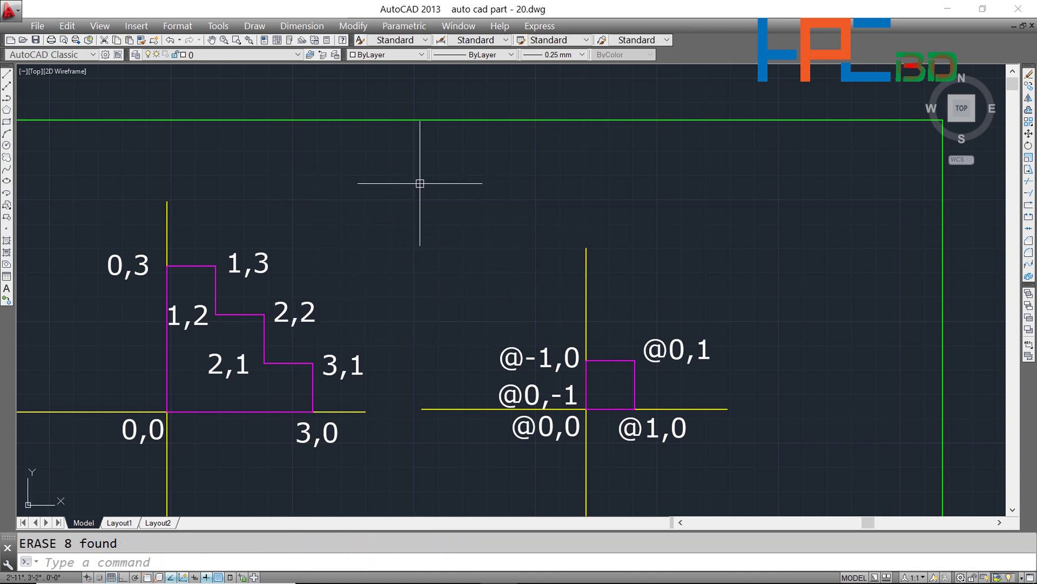
scroll(648, 358, "down", 3)
mouse_move(711, 443)
middle_mouse_down()
mouse_move(625, 336)
mouse_move(598, 320)
mouse_move(436, 293)
middle_mouse_up()
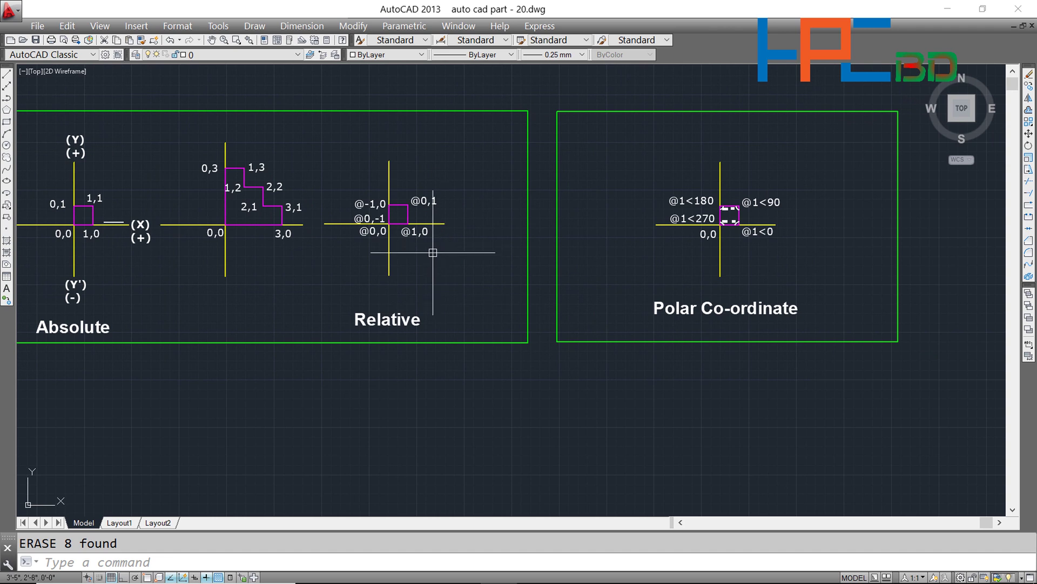
Step: Examine the relative coordinate labels around the magenta unit square and compare them with the labels of the two Absolute figures
scroll(442, 248, "up", 4)
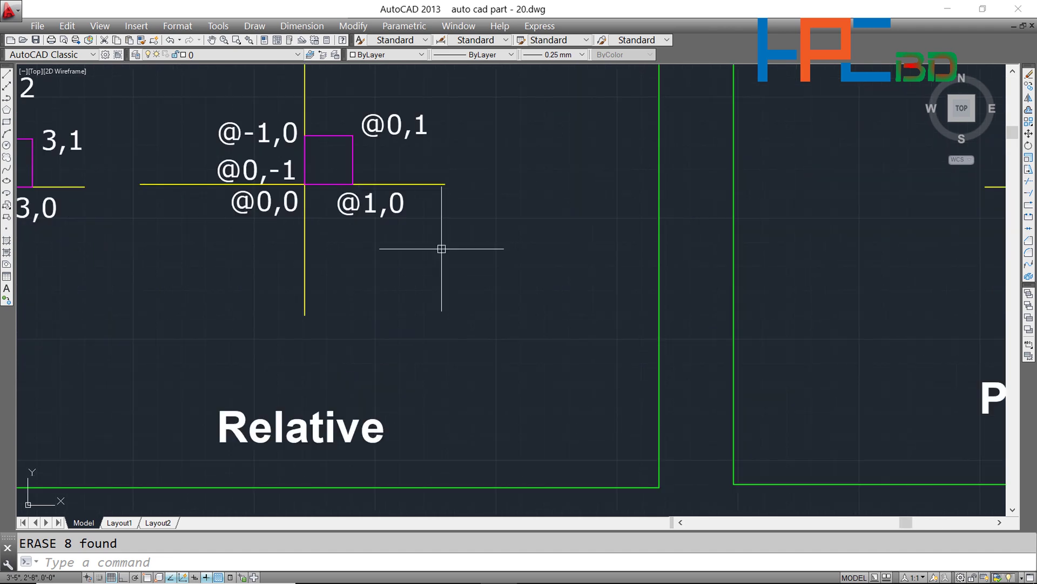
scroll(456, 261, "down", 5)
scroll(460, 249, "up", 4)
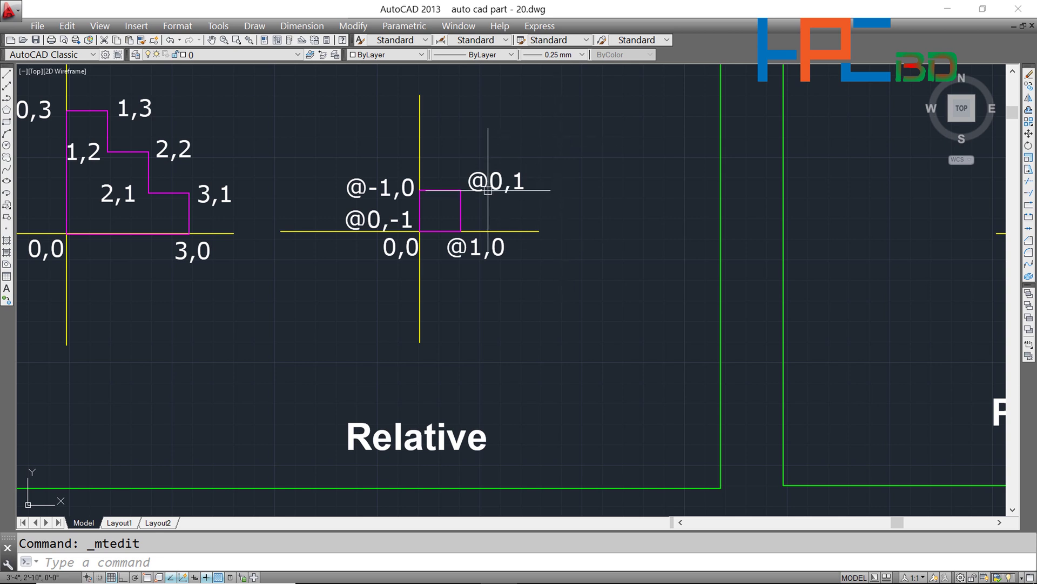
scroll(492, 192, "up", 2)
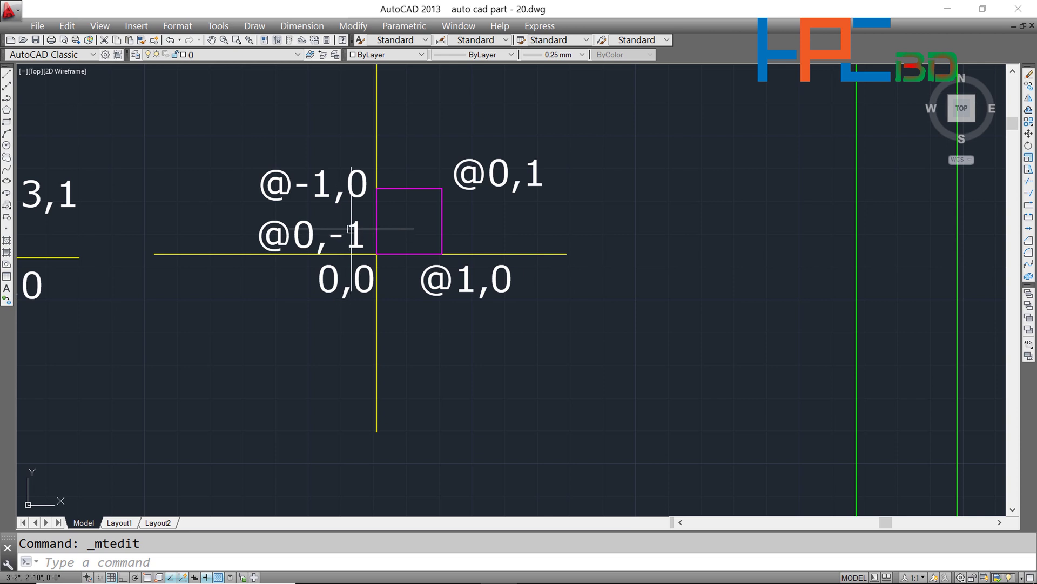
scroll(380, 204, "down", 2)
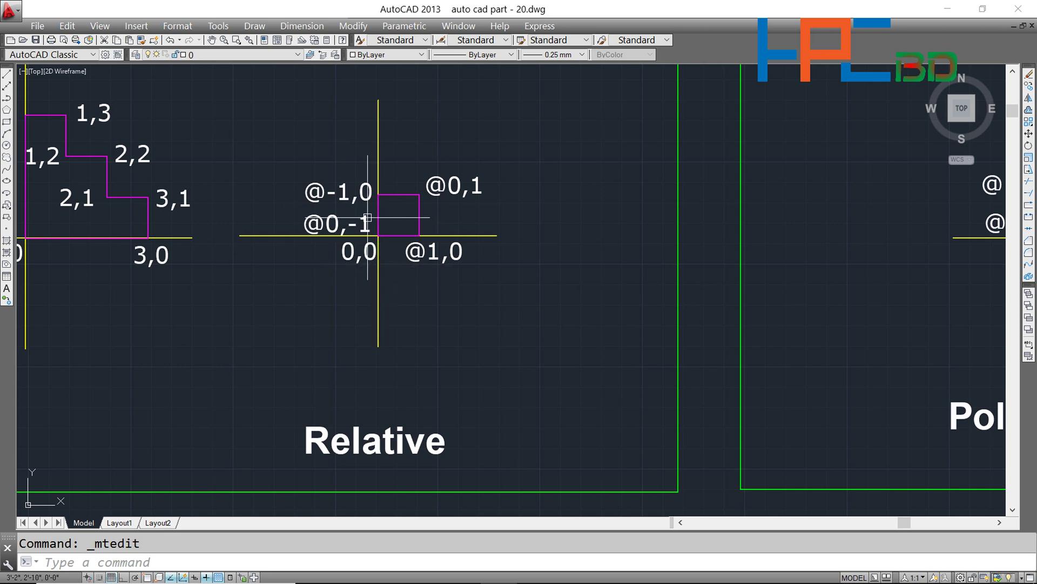
mouse_move(258, 285)
middle_mouse_down()
mouse_move(475, 315)
mouse_move(638, 262)
middle_mouse_up()
middle_click_drag(252, 298, 545, 327)
middle_click_drag(590, 289, 588, 341)
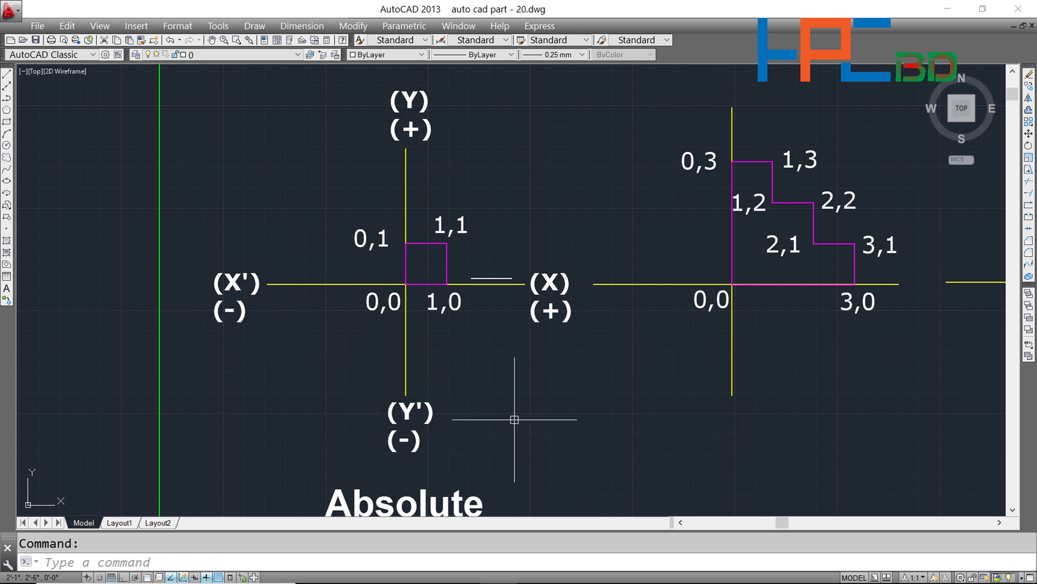
middle_click_drag(967, 332, 782, 290)
scroll(781, 290, "down", 2)
middle_click_drag(781, 290, 398, 263)
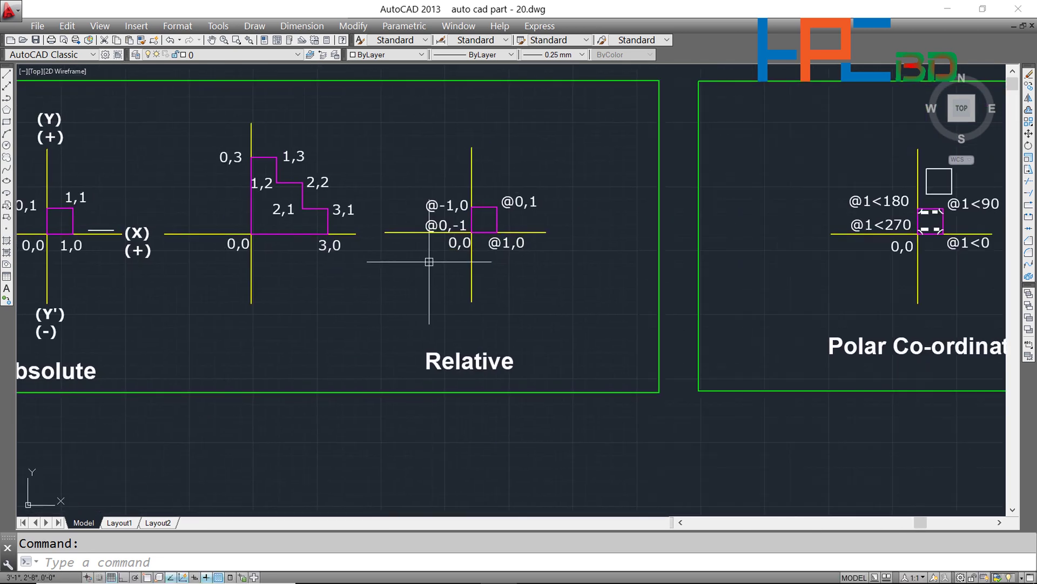
scroll(489, 217, "up", 4)
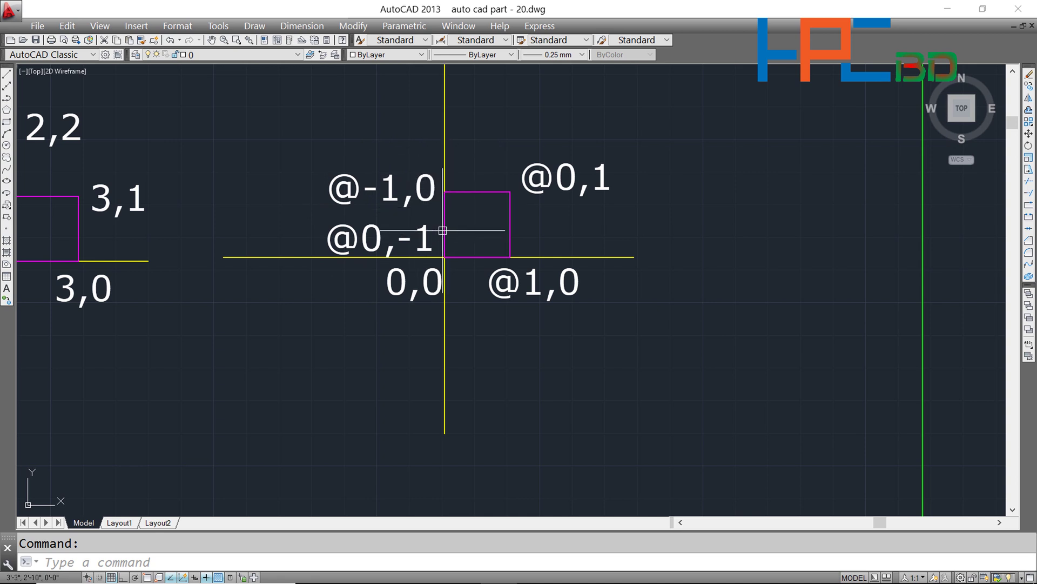
scroll(504, 313, "down", 3)
Step: Start a line at the origin 0,0 and draw its first segment to the relative point @1,0
middle_click_drag(494, 394, 644, 196)
middle_click_drag(345, 416, 577, 235)
scroll(324, 388, "down", 3)
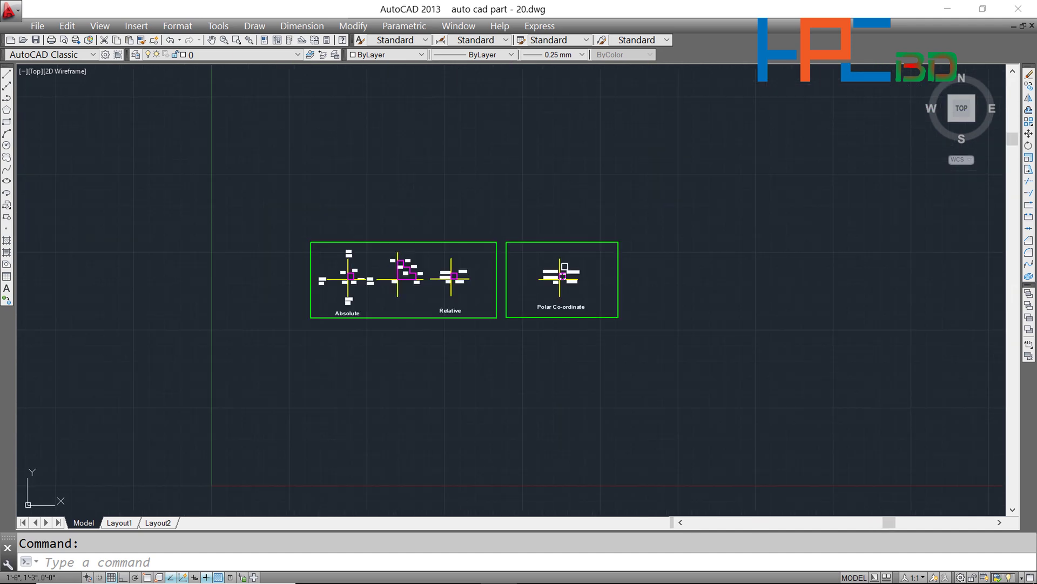
middle_click_drag(220, 377, 345, 213)
key("Escape")
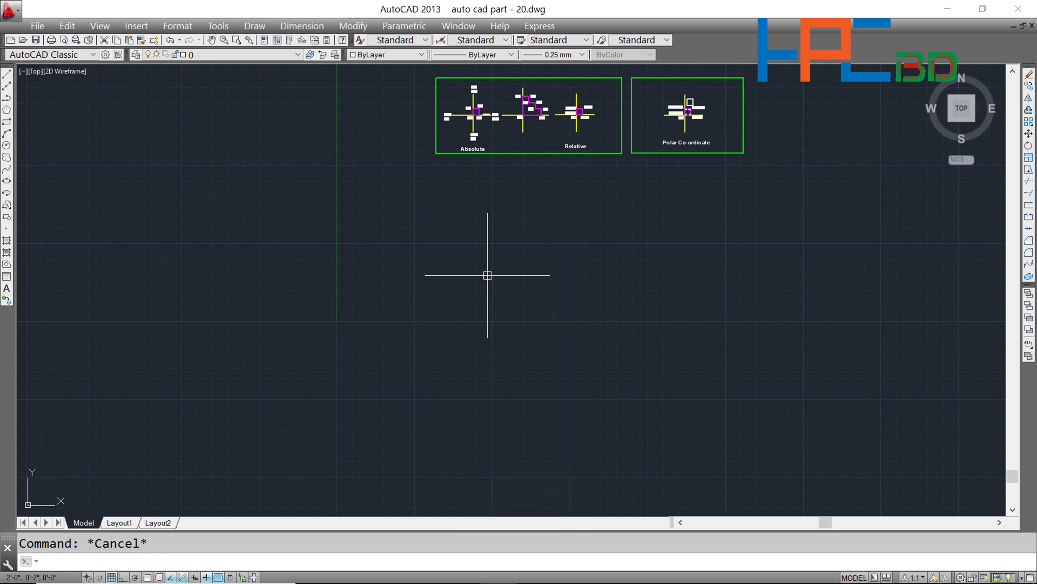
key("Return")
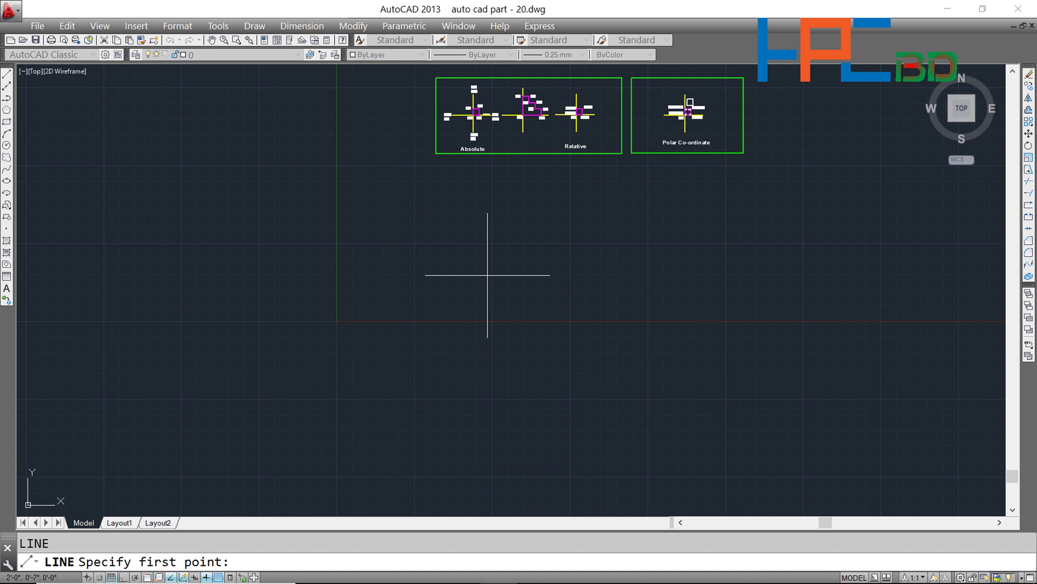
type("0")
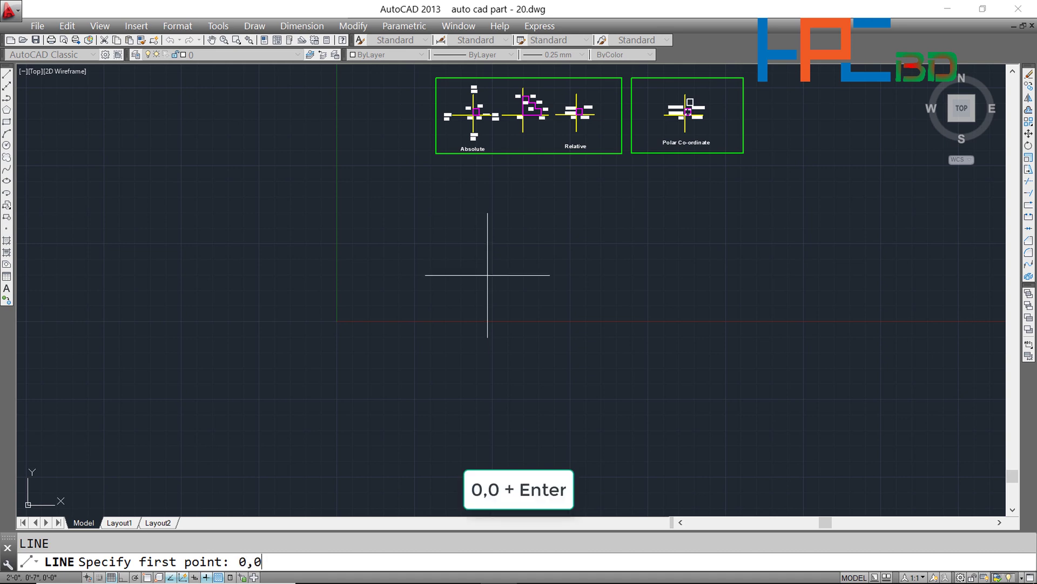
key("Return")
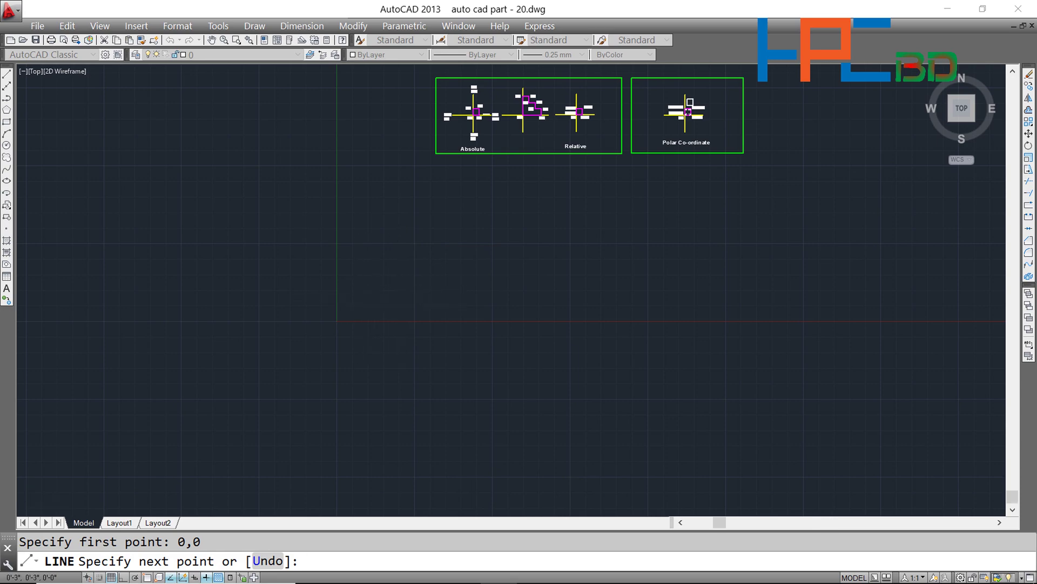
scroll(380, 240, "up", 4)
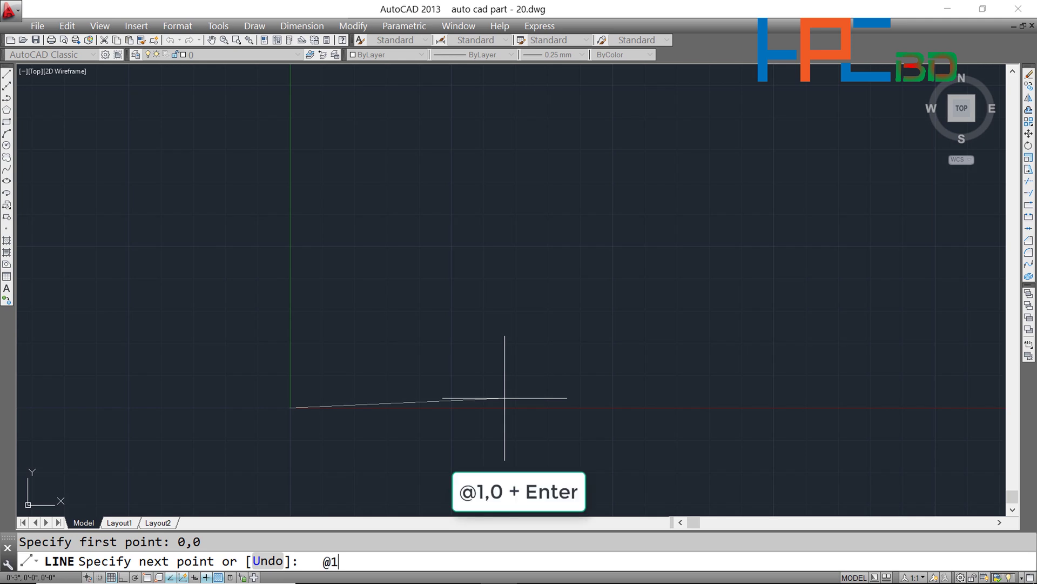
key("Return")
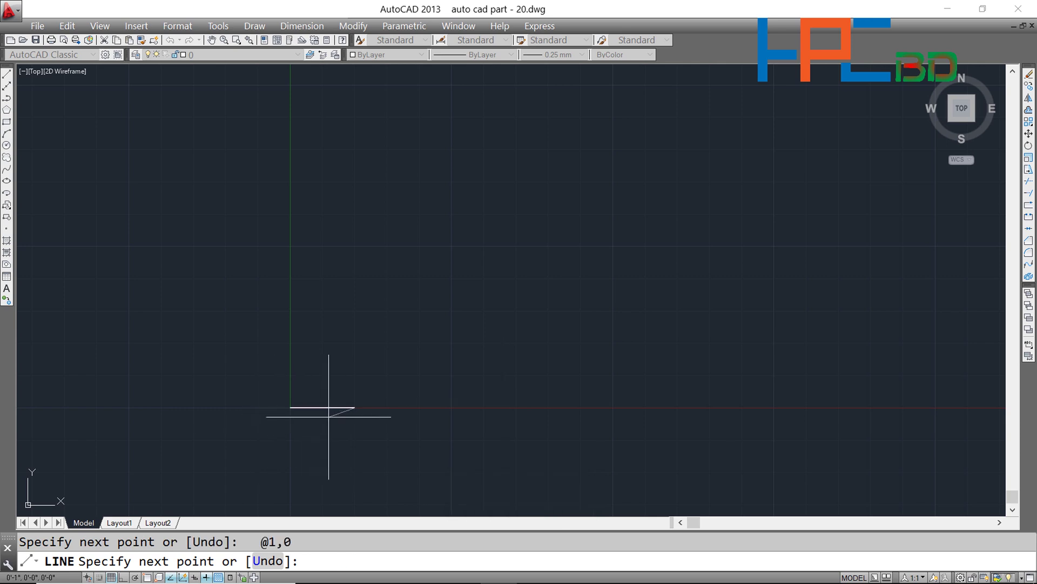
Step: Complete the unit square through the relative points @0,1, @-1,0 and @0,-1, and end the Line command
scroll(329, 416, "up", 2)
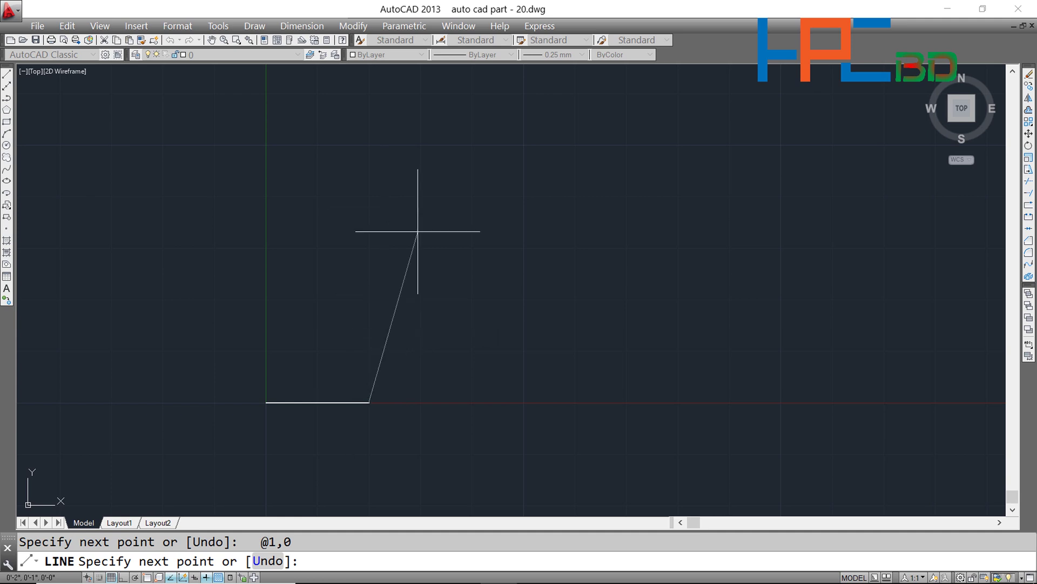
type("@0,")
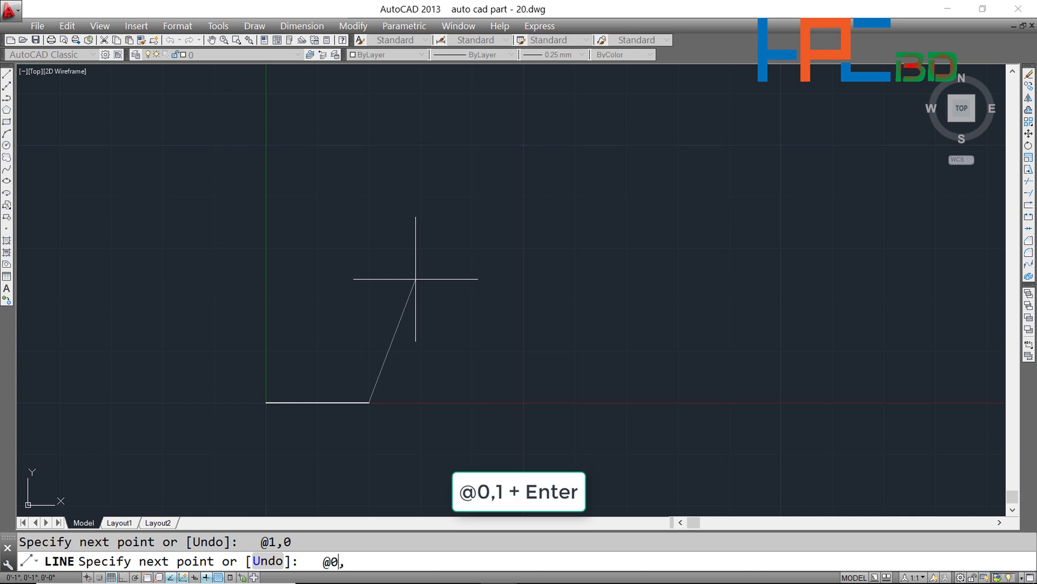
type("1")
key("Return")
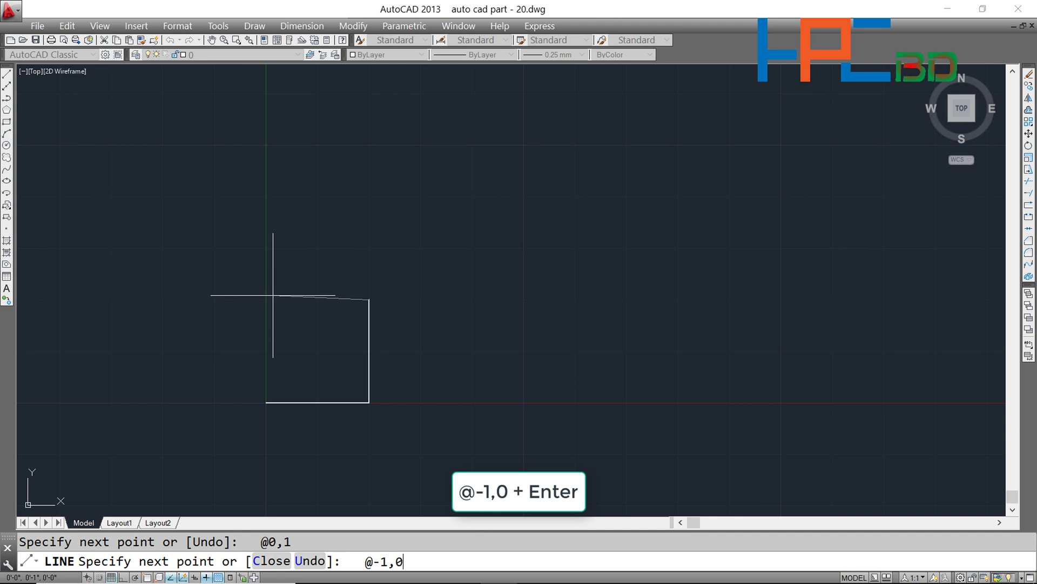
key("Return")
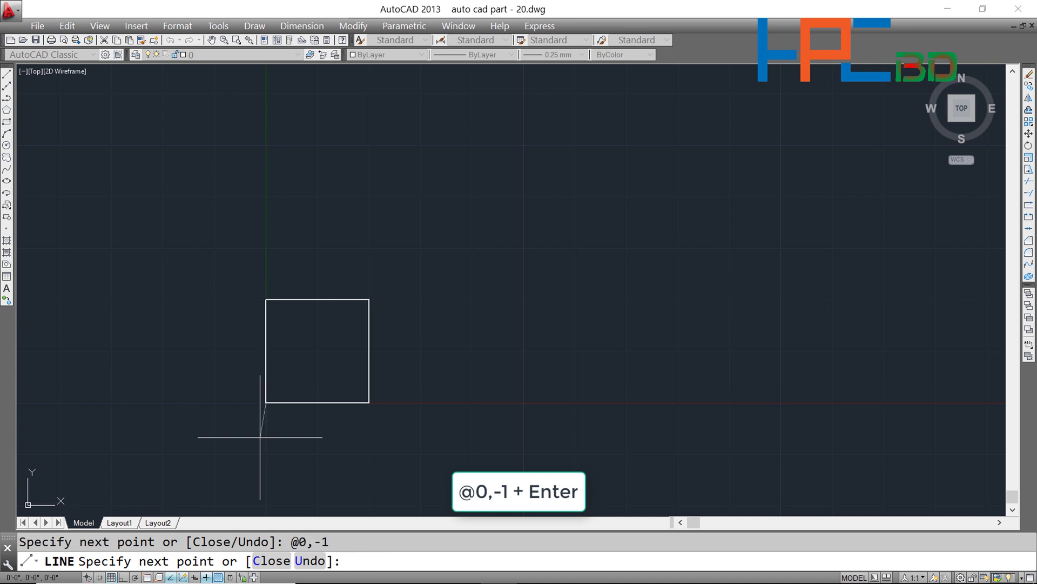
scroll(309, 409, "up", 6)
scroll(309, 409, "down", 2)
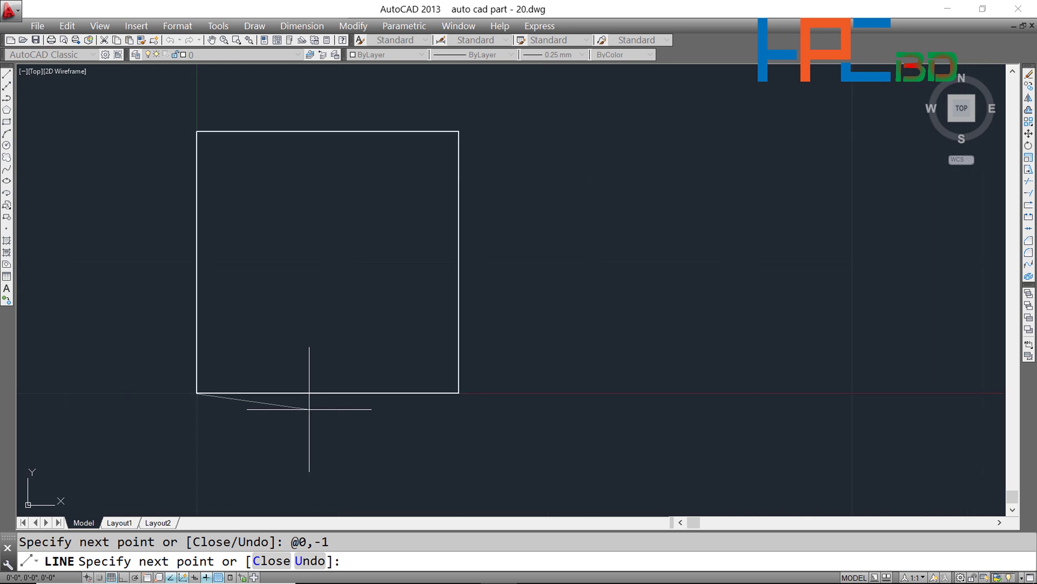
key("Return")
Step: Move the whole white unit square from the origin to the empty space beside the magenta square of the Relative diagram
scroll(600, 292, "down", 4)
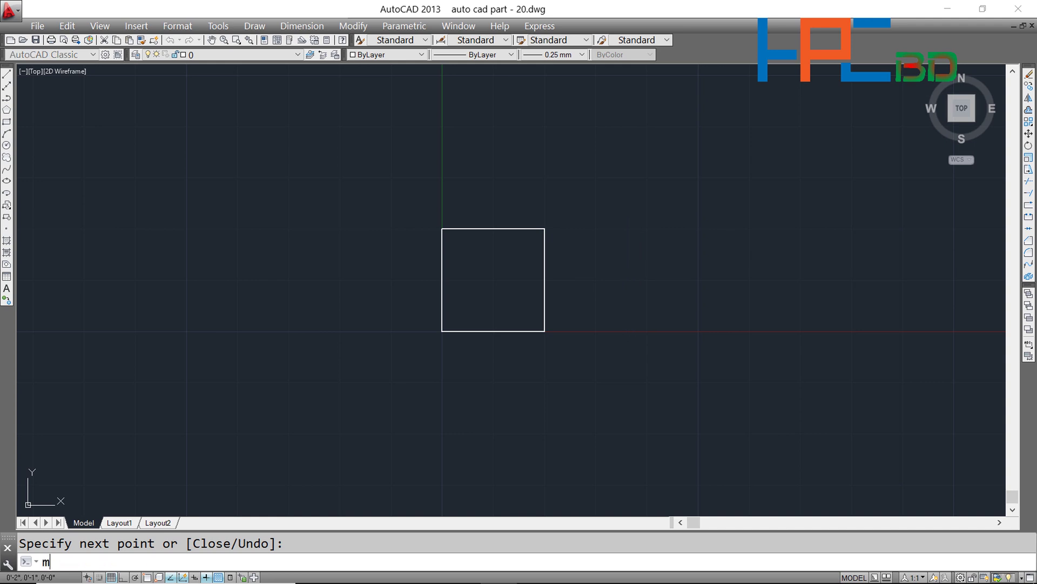
type("m")
key("Return")
left_click(618, 346)
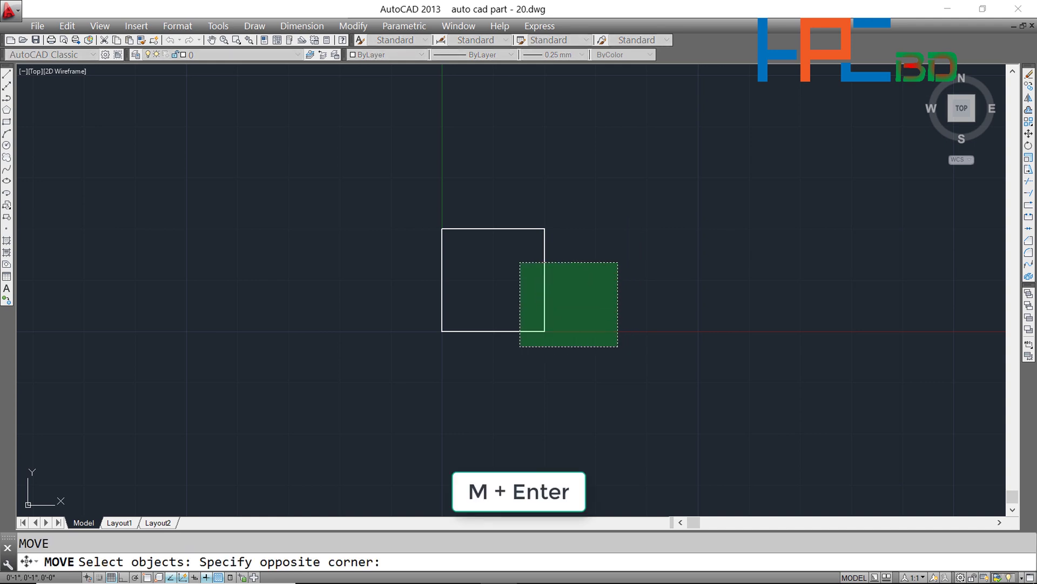
left_click(415, 198)
key("Return")
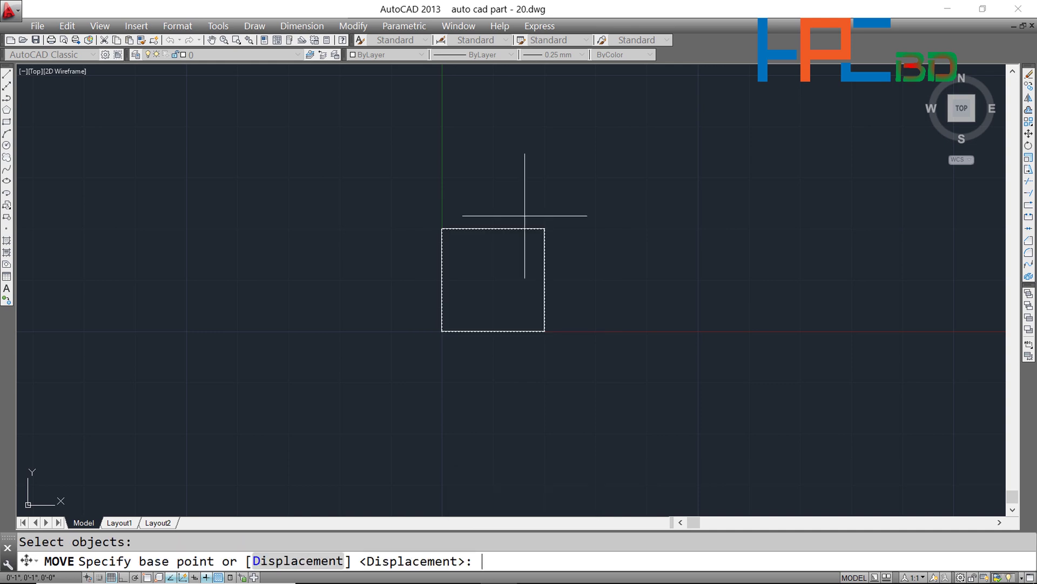
scroll(861, 144, "down", 8)
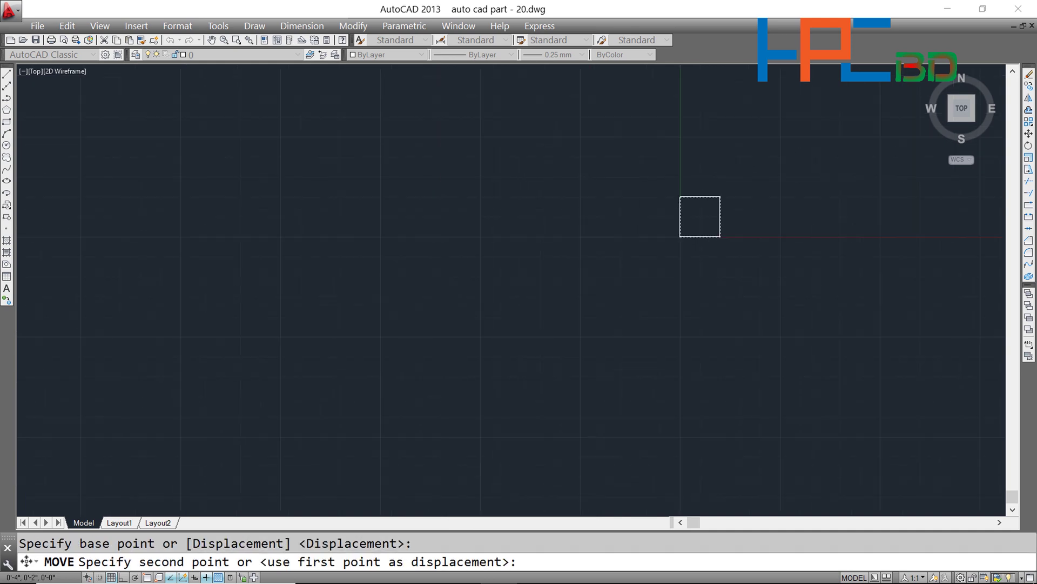
middle_click_drag(699, 228, 398, 387)
mouse_move(622, 238)
middle_mouse_down()
mouse_move(549, 334)
mouse_move(409, 453)
middle_mouse_up()
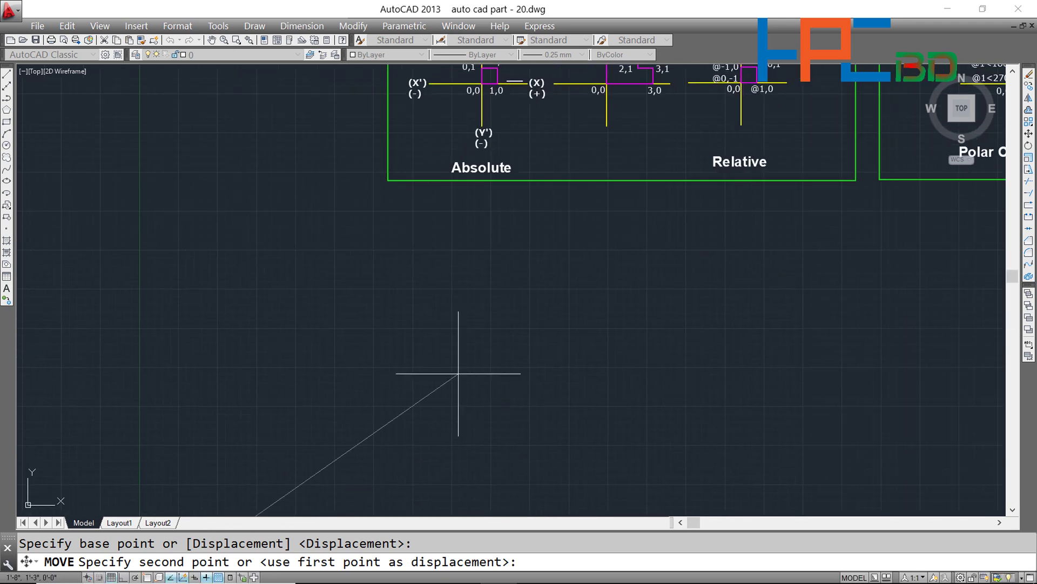
middle_click_drag(542, 313, 455, 423)
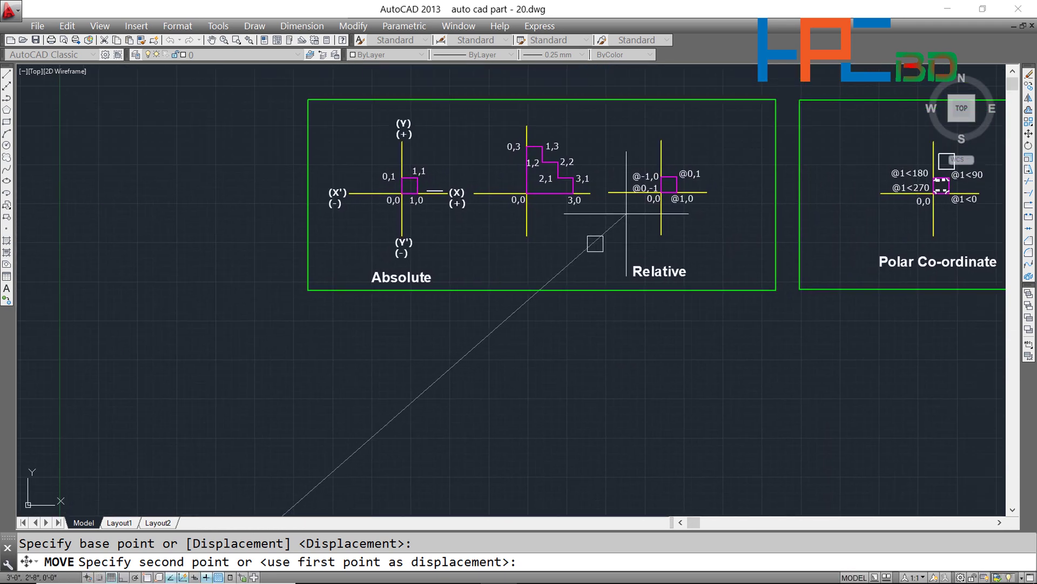
scroll(690, 178, "up", 4)
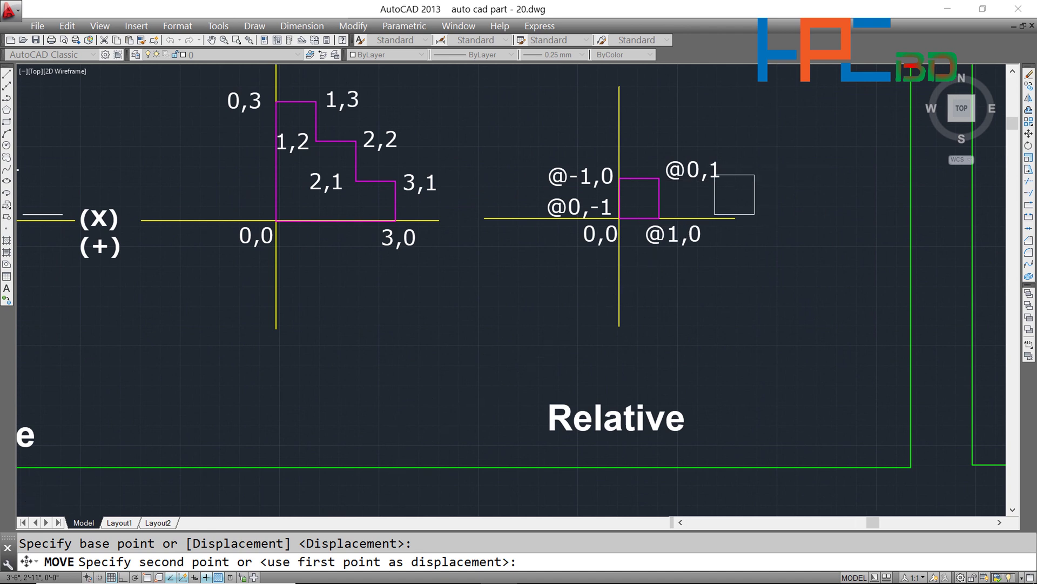
scroll(766, 167, "up", 2)
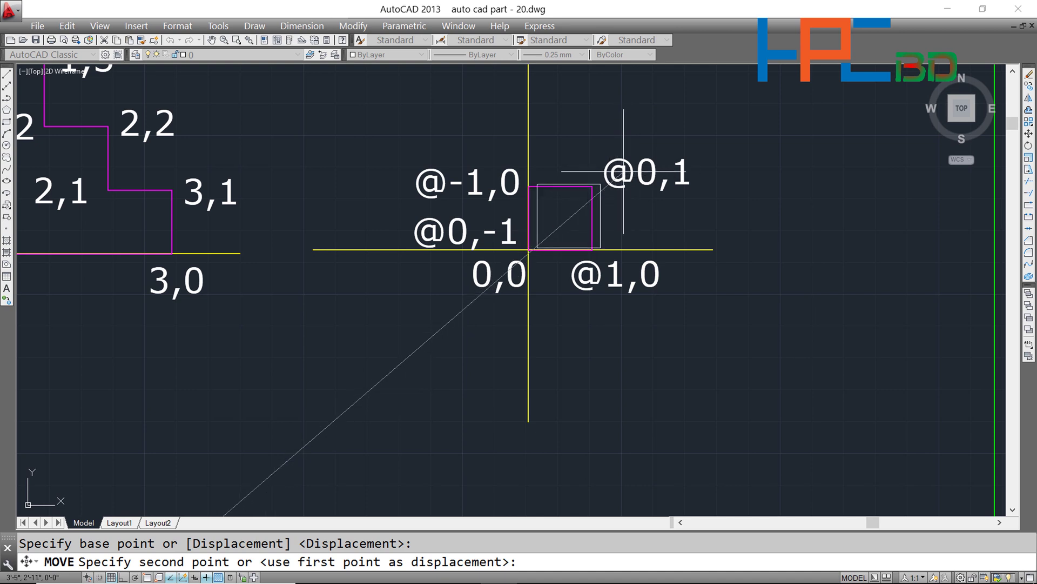
left_click(793, 158)
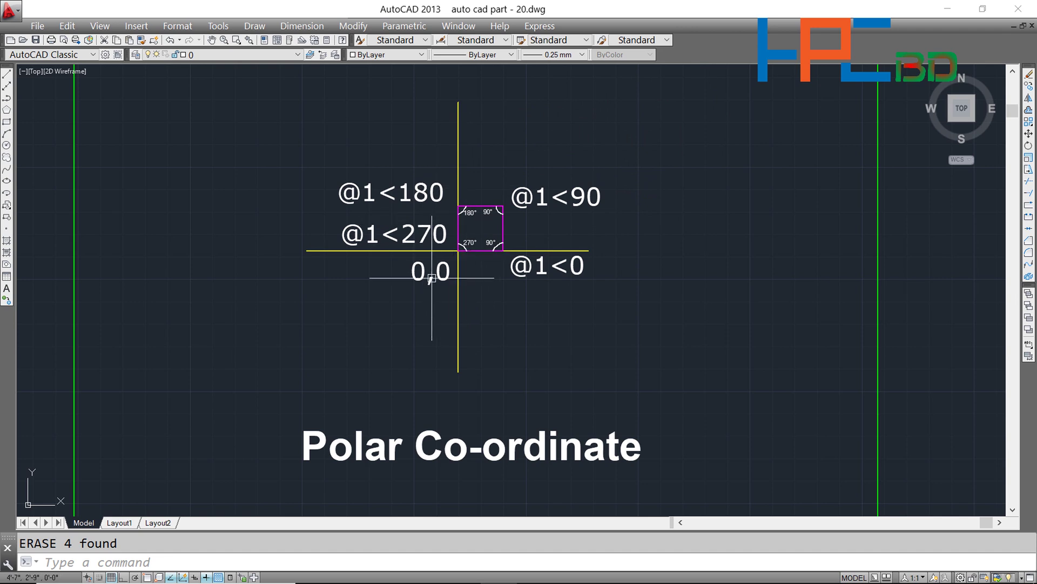
Step: Examine the distance-and-angle labels and the corner angles of the unit square in the Polar Co-ordinate diagram
scroll(458, 254, "up", 2)
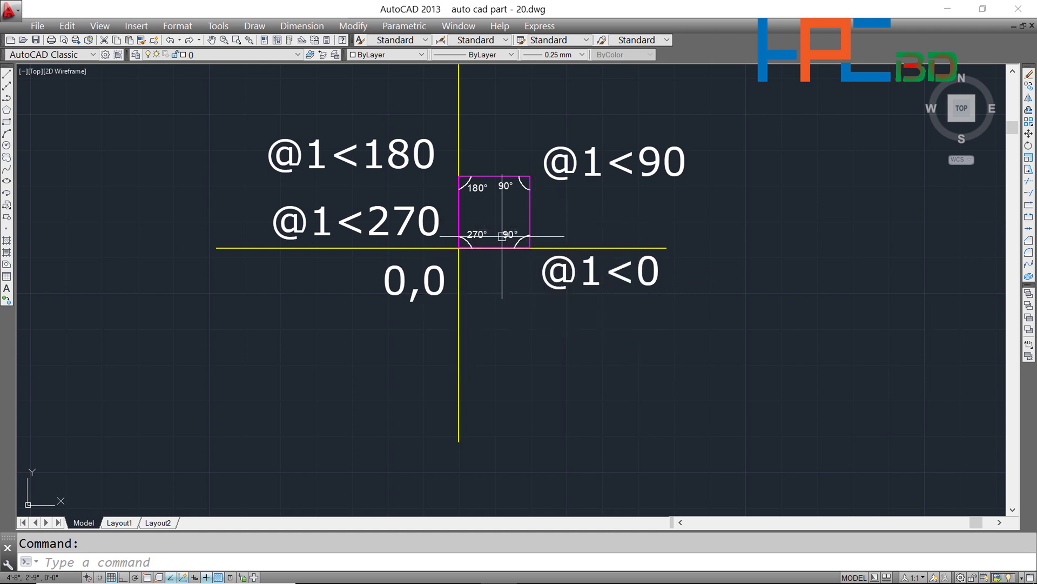
scroll(502, 240, "up", 4)
mouse_move(540, 205)
middle_mouse_down()
mouse_move(547, 199)
mouse_move(527, 244)
middle_mouse_up()
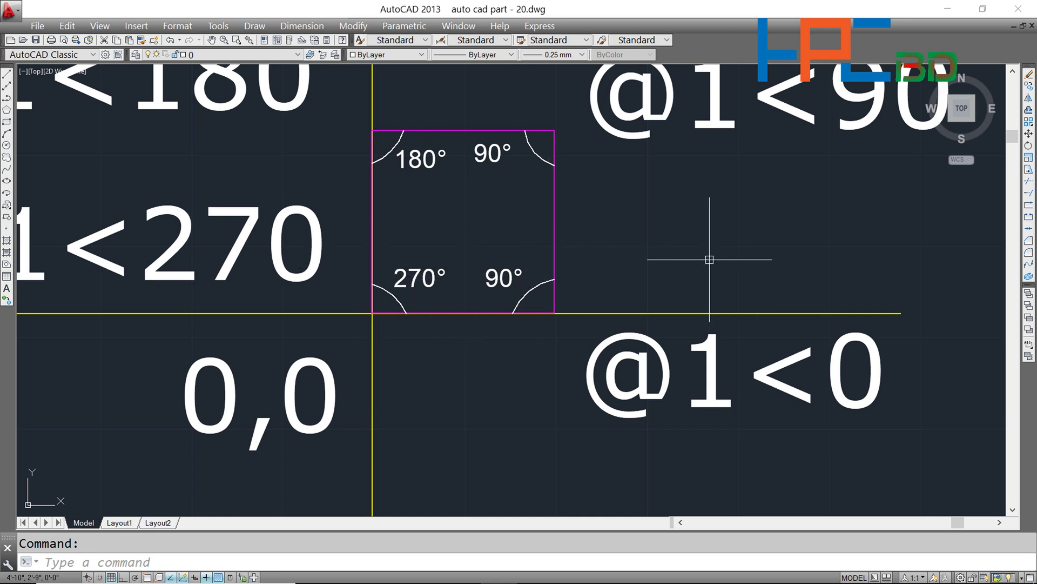
scroll(713, 256, "down", 1)
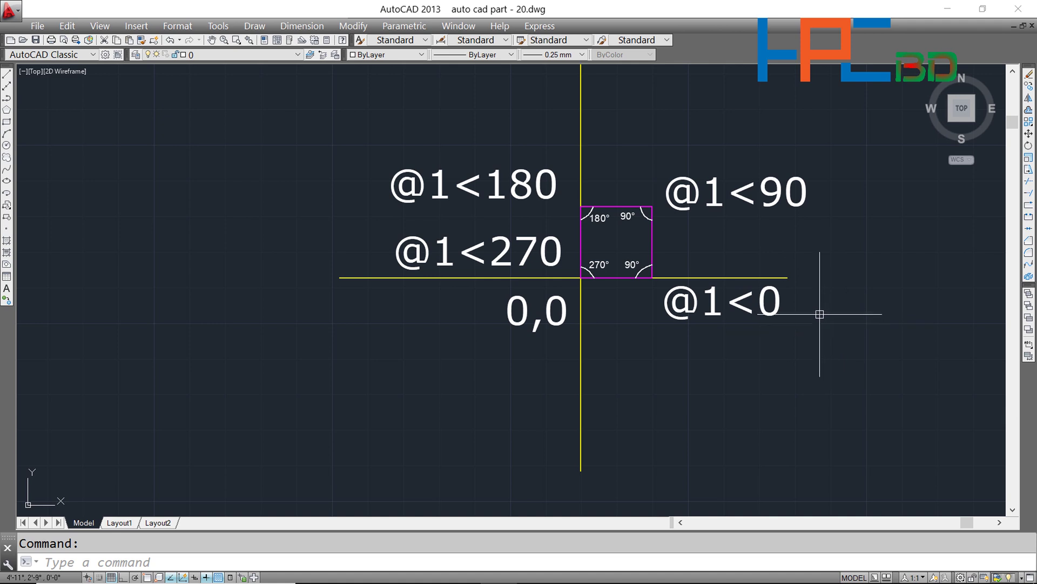
mouse_move(812, 308)
middle_mouse_down()
mouse_move(723, 270)
mouse_move(713, 254)
middle_mouse_up()
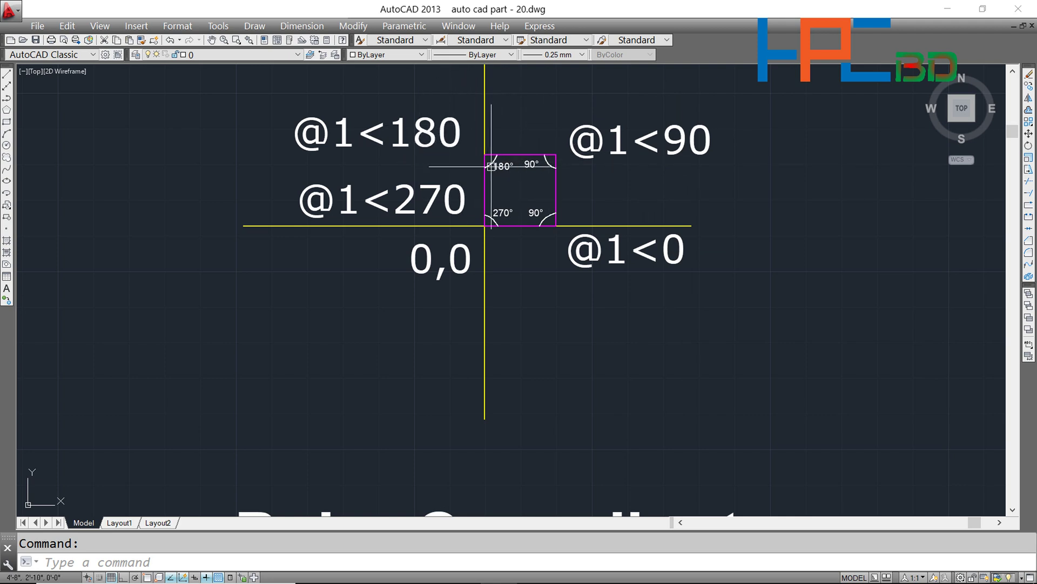
scroll(484, 155, "up", 2)
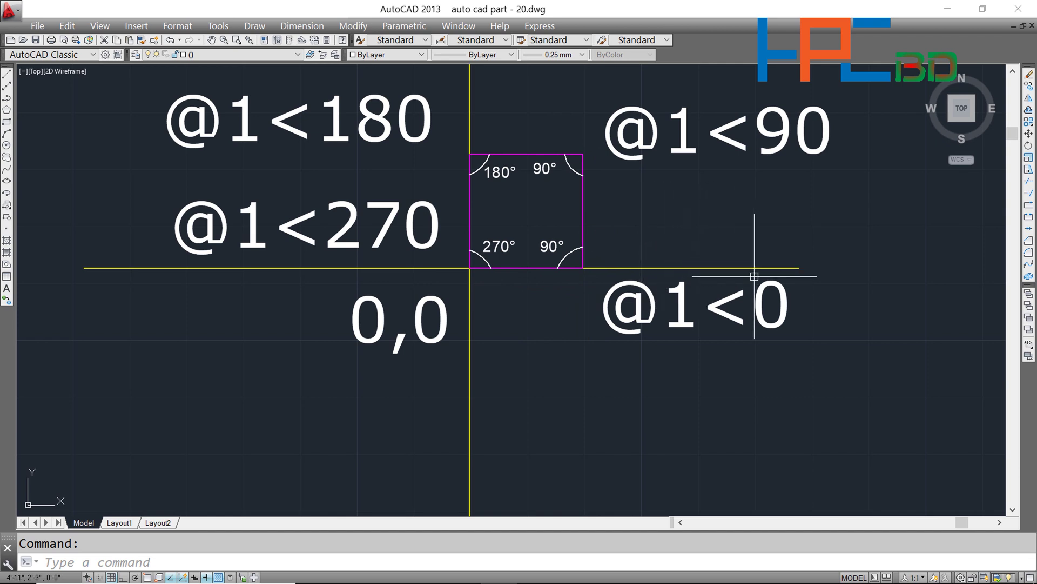
Step: Start a line at the origin 0,0 and draw its first segment to the polar point @1<0
scroll(776, 317, "down", 10)
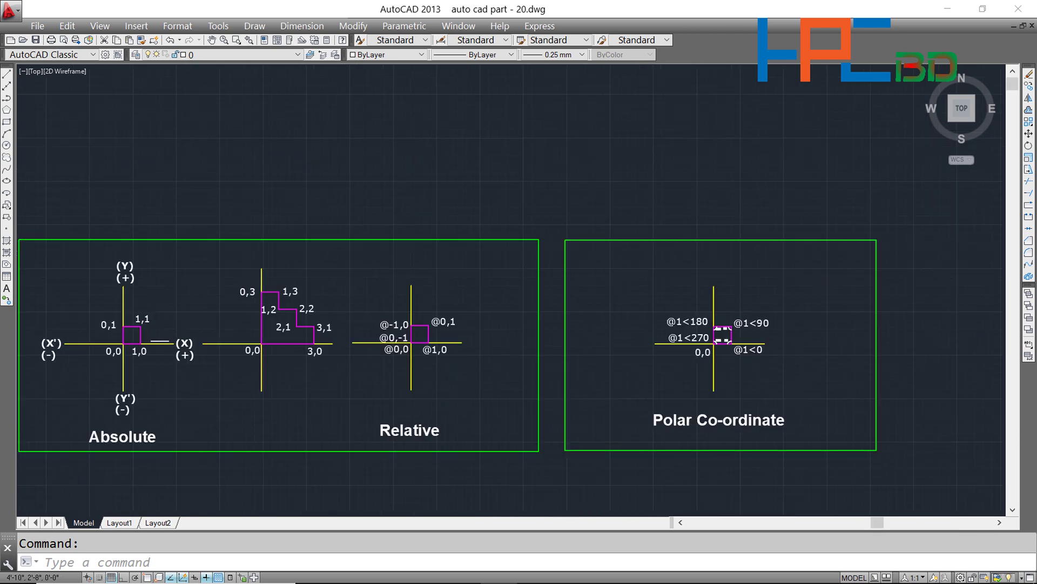
mouse_move(606, 435)
middle_mouse_down()
mouse_move(614, 155)
mouse_move(556, 125)
middle_mouse_up()
mouse_move(178, 305)
middle_mouse_down()
mouse_move(243, 306)
mouse_move(526, 260)
middle_mouse_up()
scroll(435, 318, "up", 5)
mouse_move(433, 317)
middle_mouse_down()
mouse_move(331, 410)
mouse_move(352, 232)
middle_mouse_up()
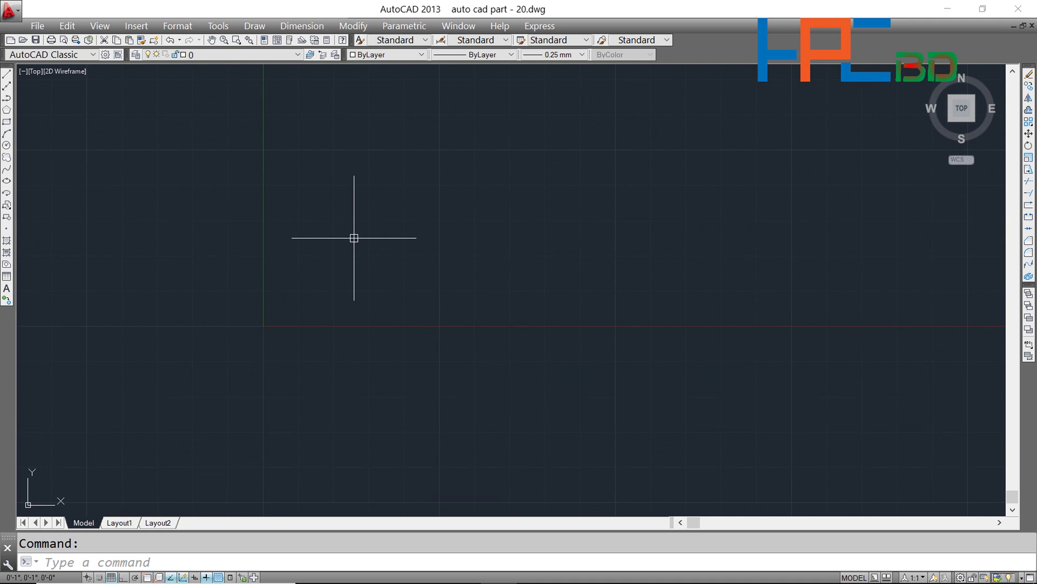
middle_click_drag(365, 293, 455, 311)
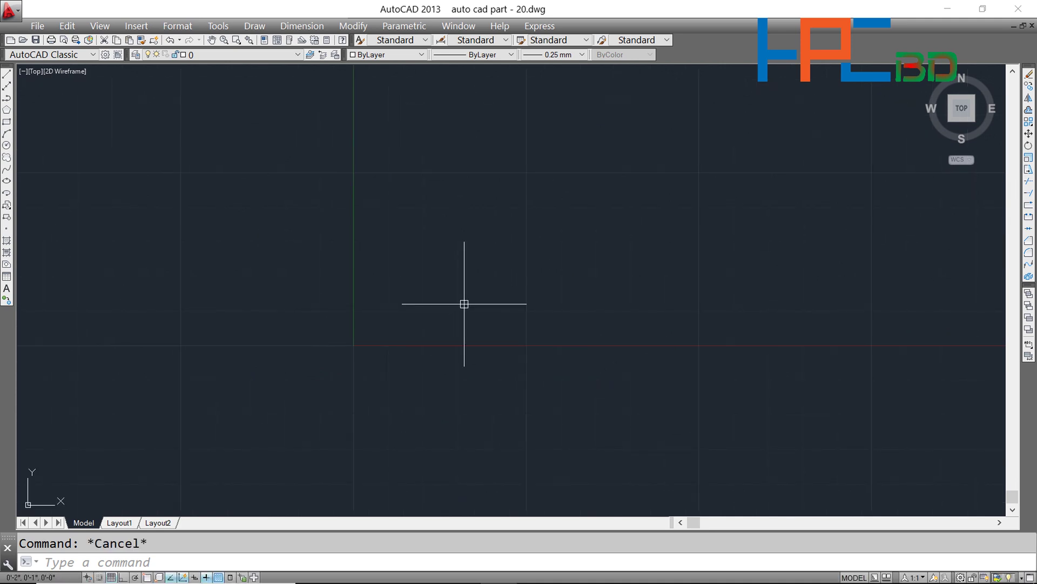
key("Return")
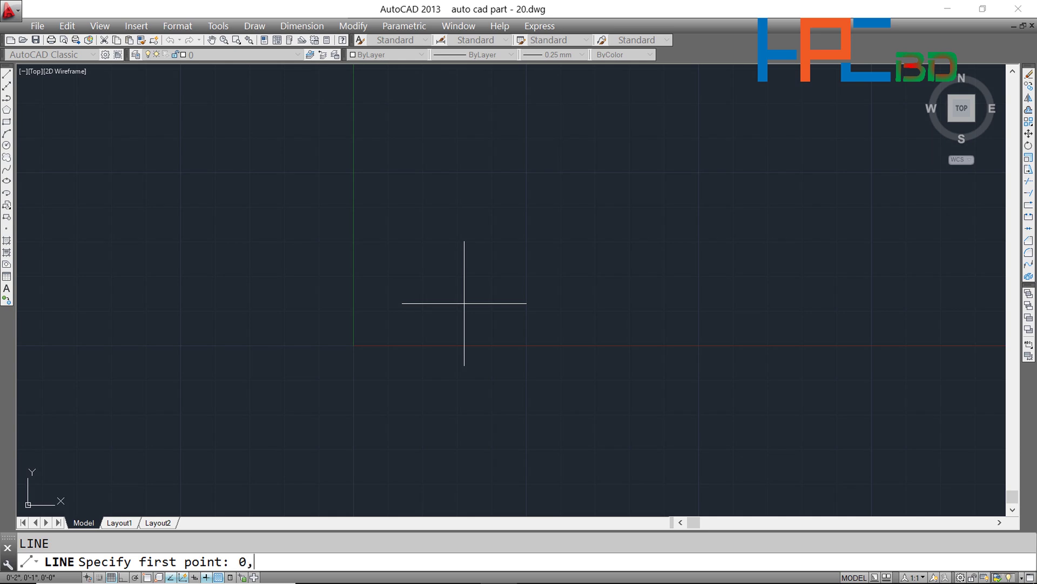
key("Return")
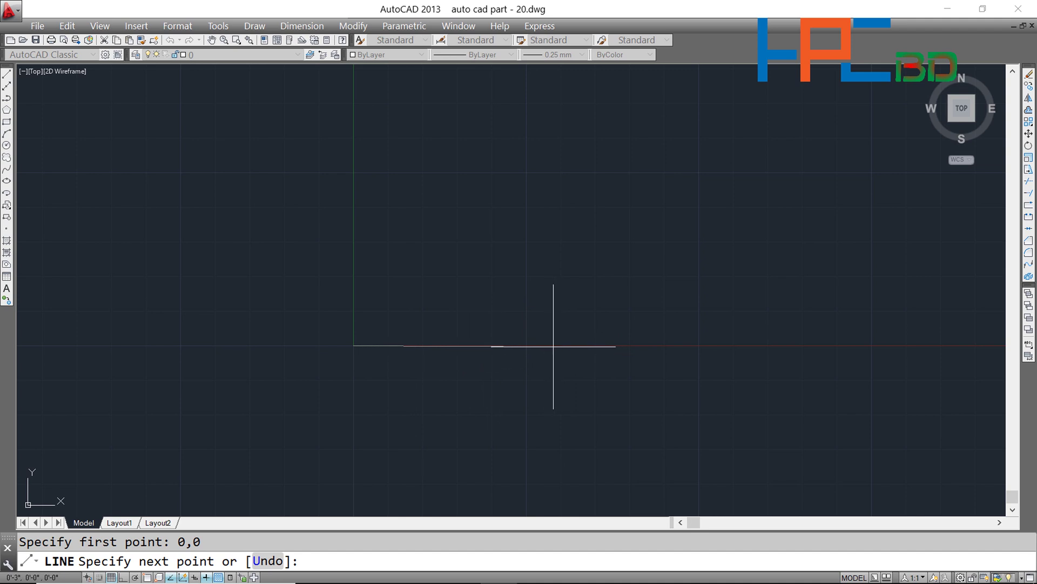
type("@1<0")
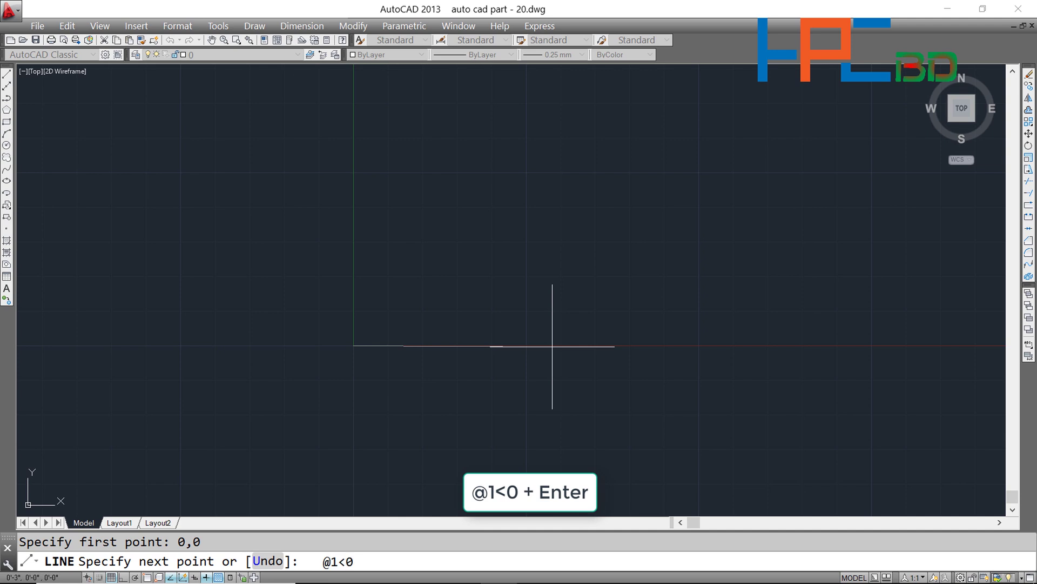
key("Return")
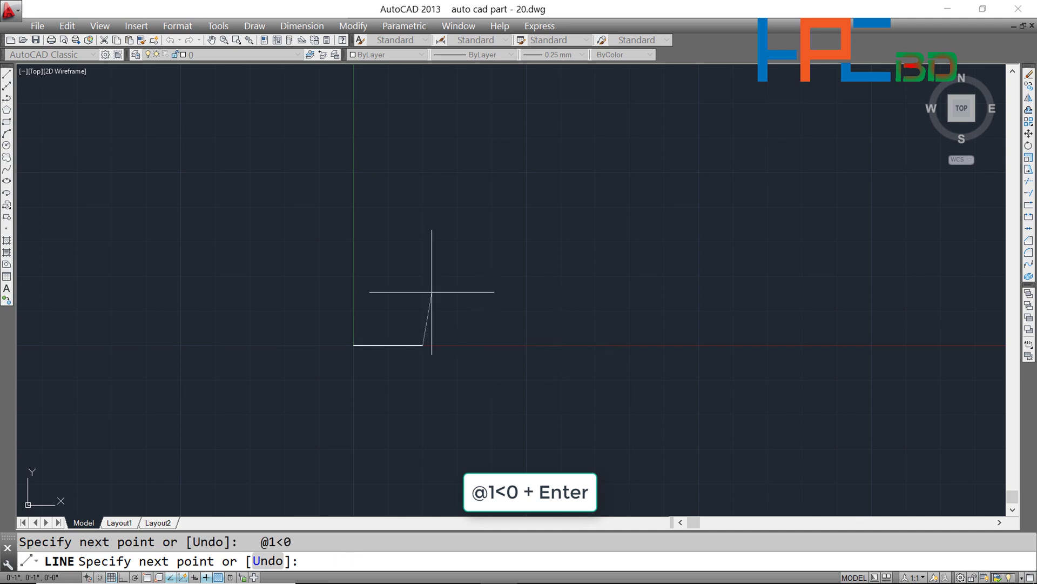
Step: Draw the square's second side upward from the end of the first segment to the polar point @1<90
scroll(449, 311, "up", 4)
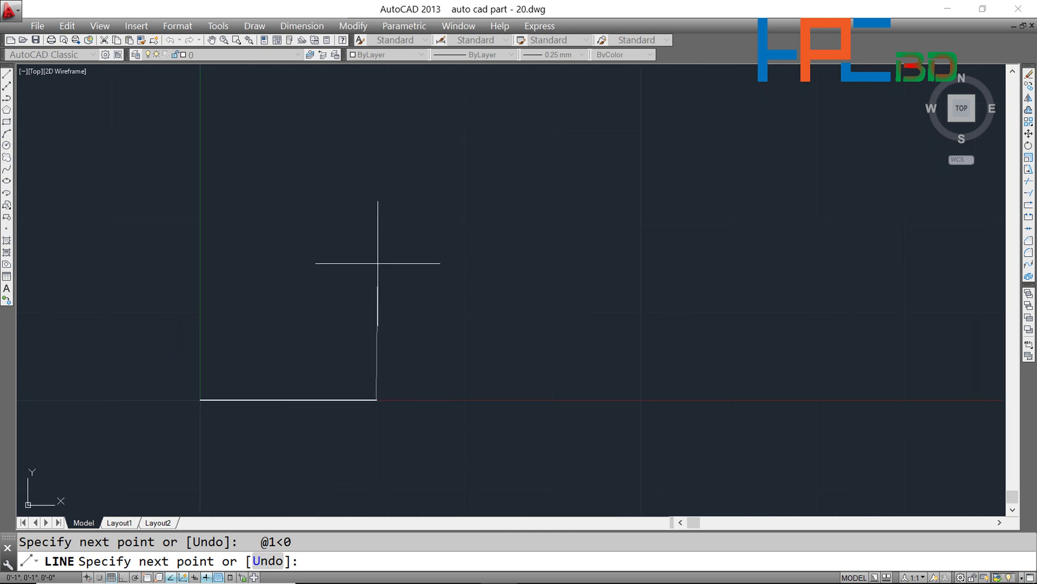
key("F8")
key("F8")
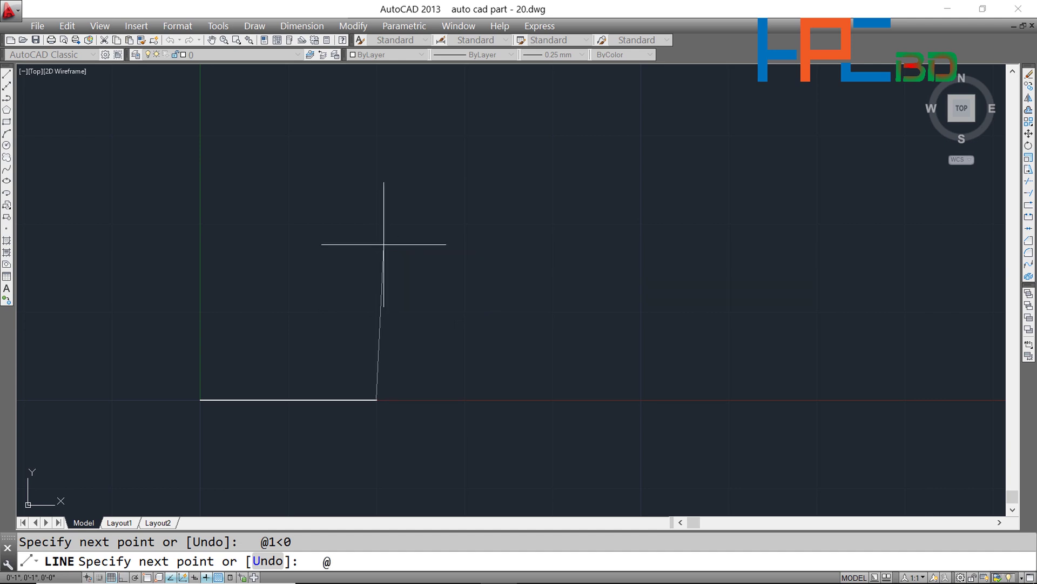
type("1<")
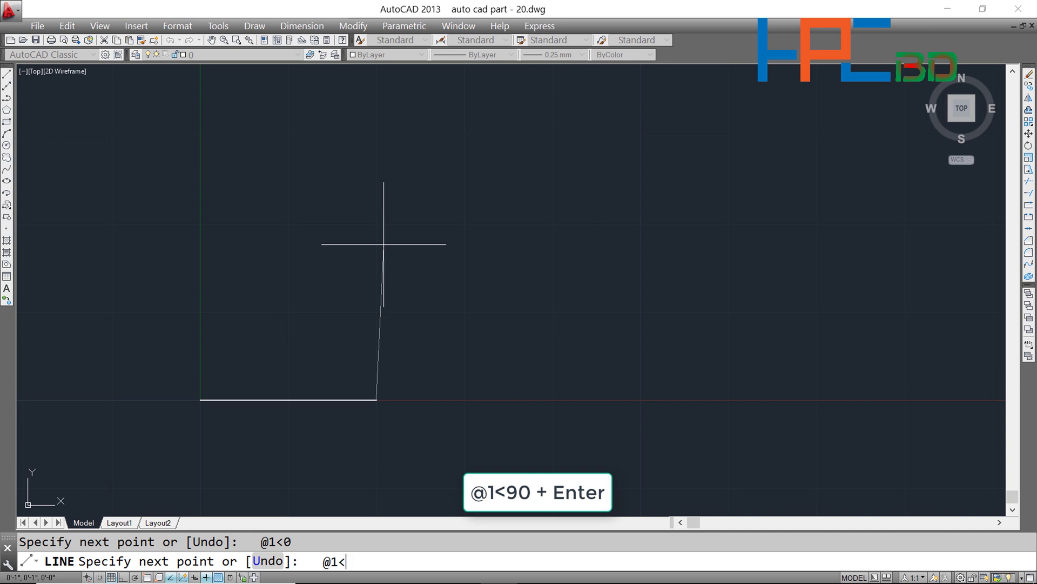
type("90")
key("Return")
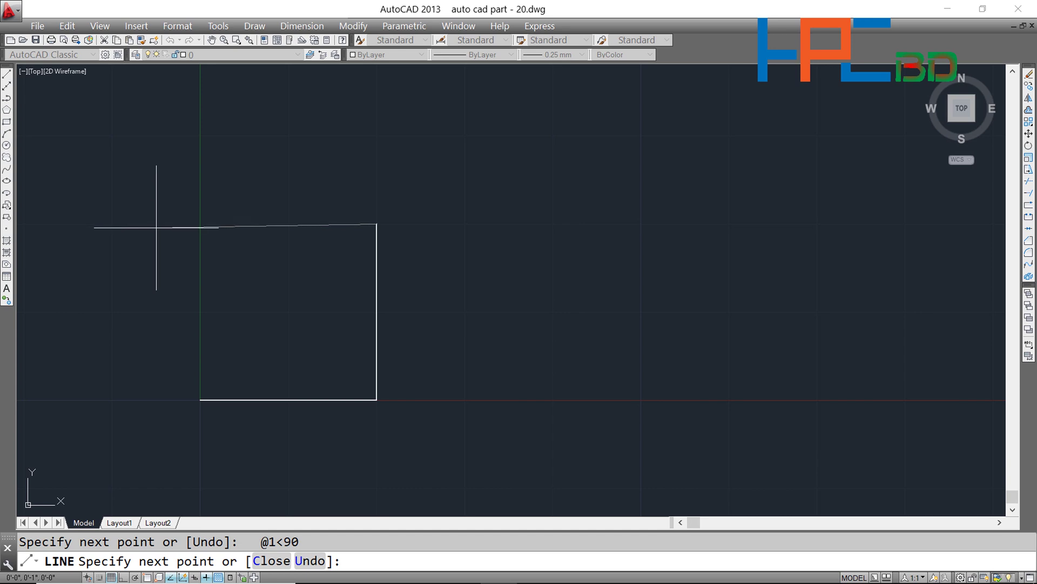
Step: Complete the unit square through the polar points @1<180 and @1<270, and end the Line command
type("@1<180")
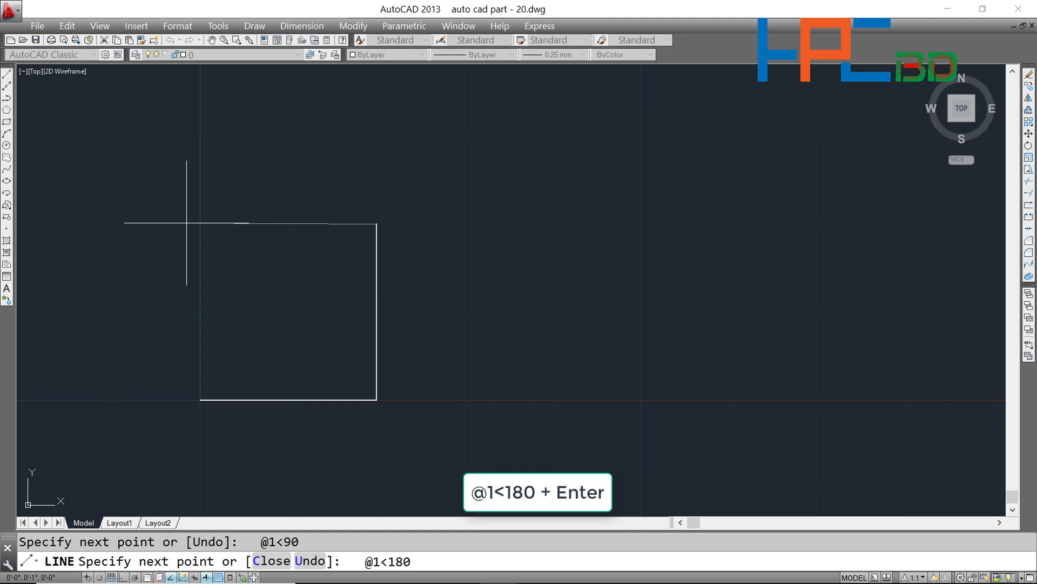
key("Return")
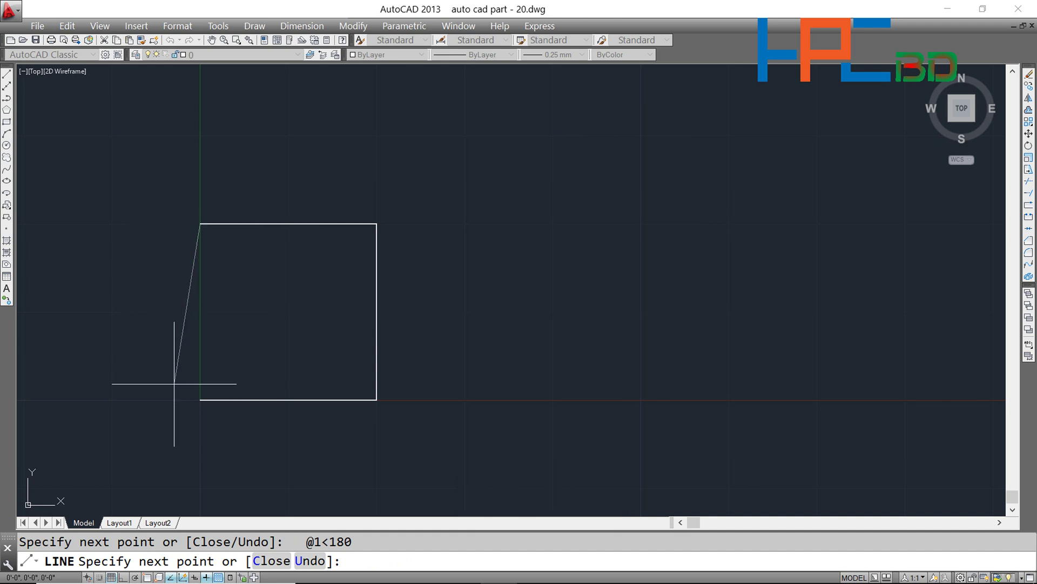
type("@1<2")
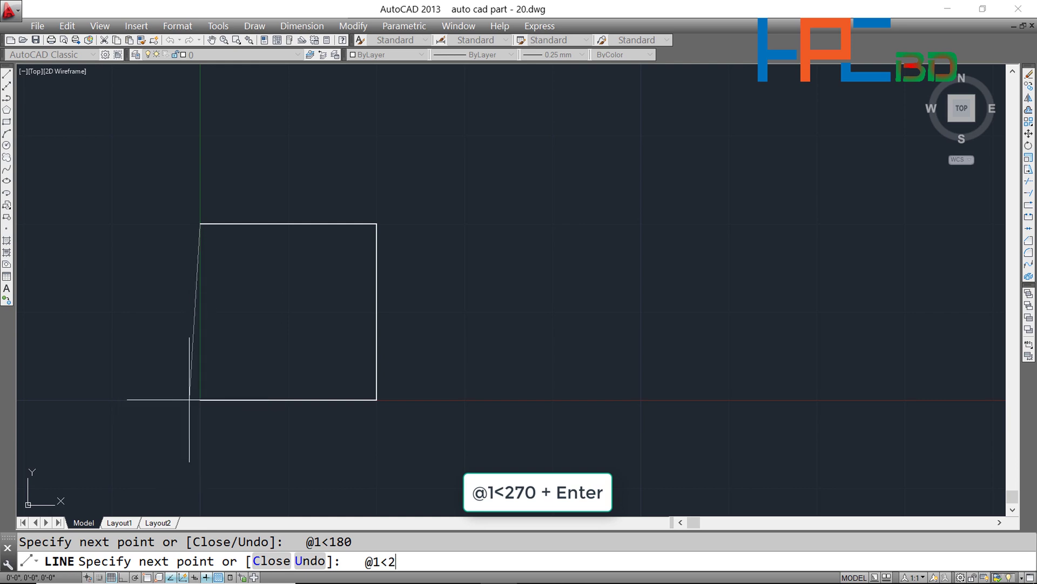
type("0")
key("Return")
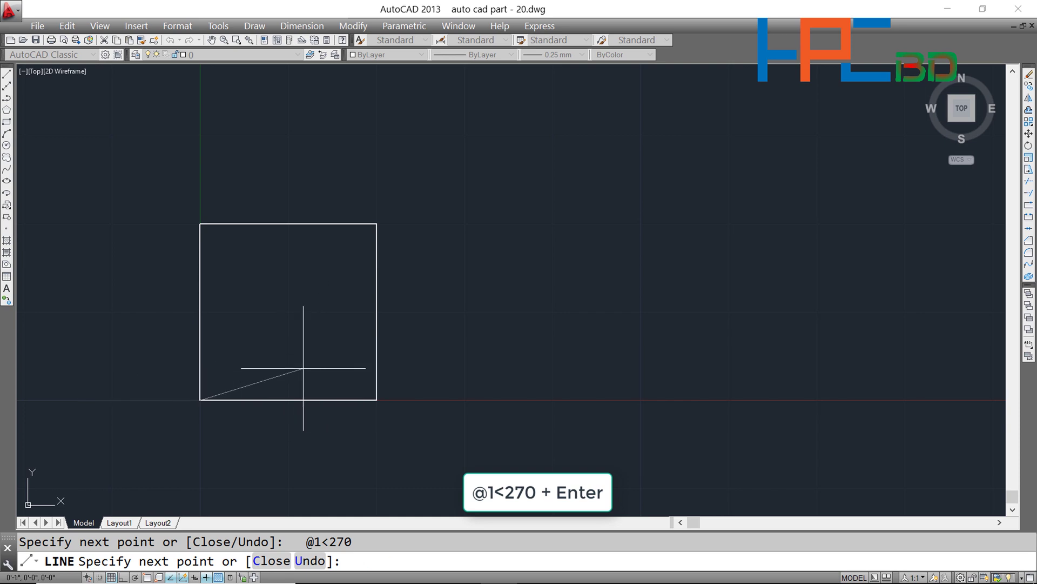
key("Return")
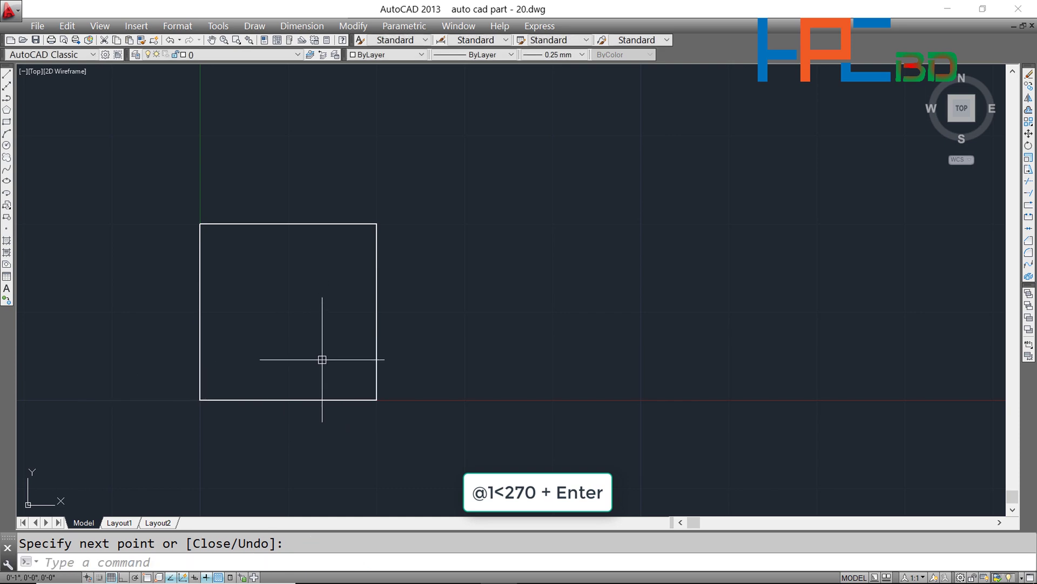
key("Escape")
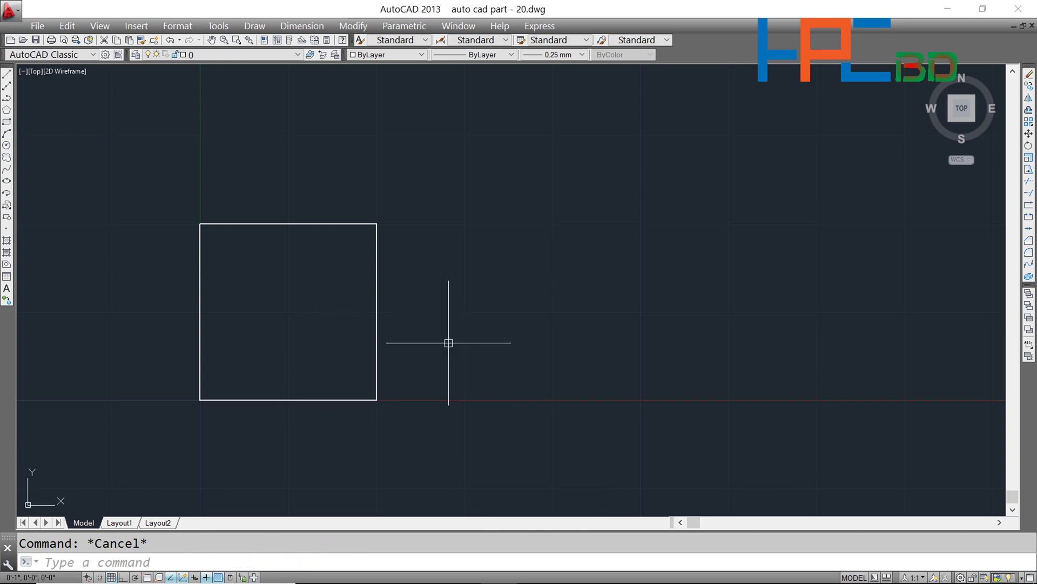
Step: Move the whole white unit square from the origin to the empty space just above the magenta square of the Polar Co-ordinate diagram
type("m")
key("Return")
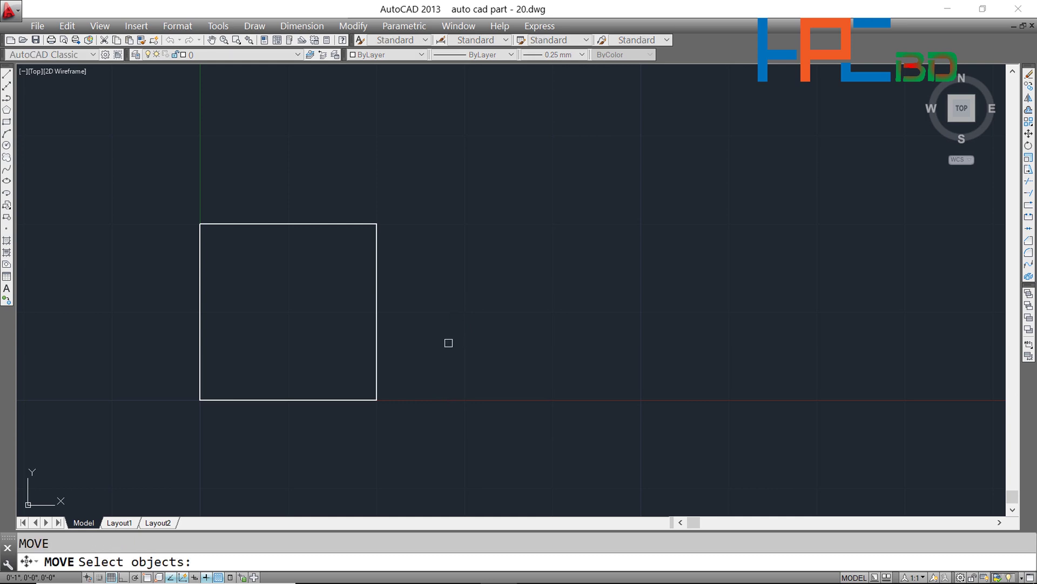
left_click(440, 406)
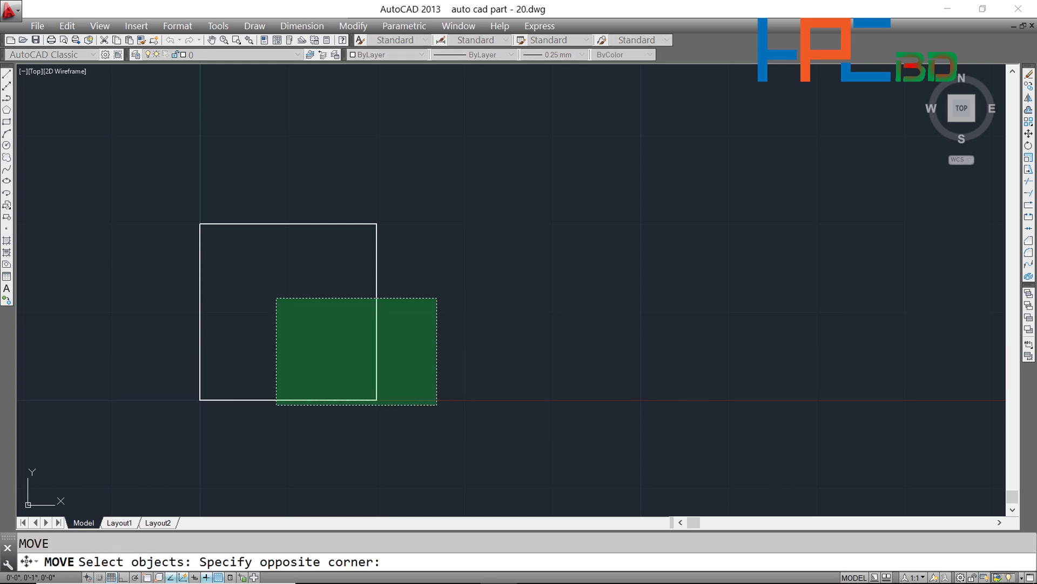
left_click(139, 186)
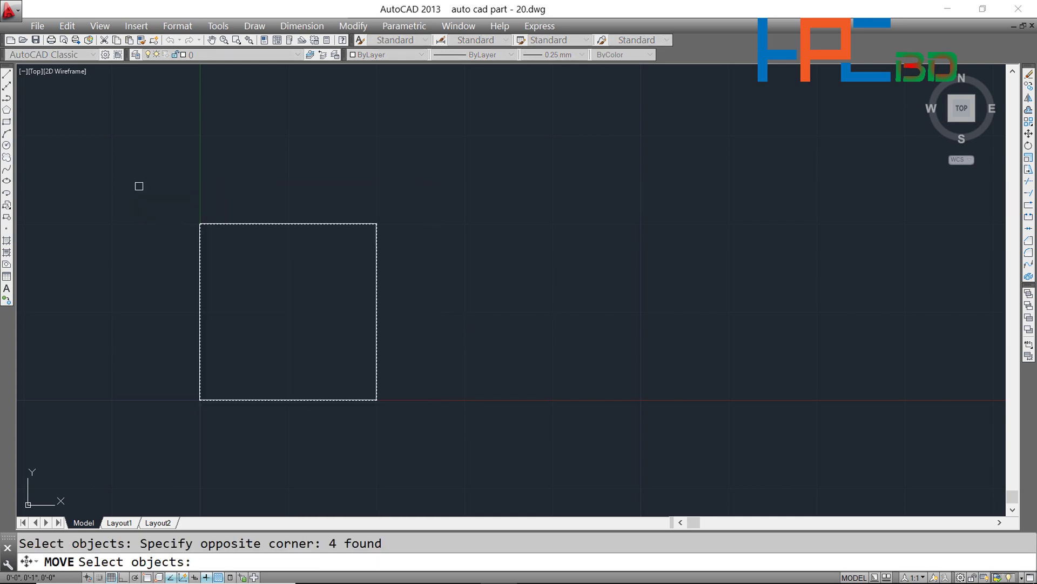
key("Return")
left_click(423, 207)
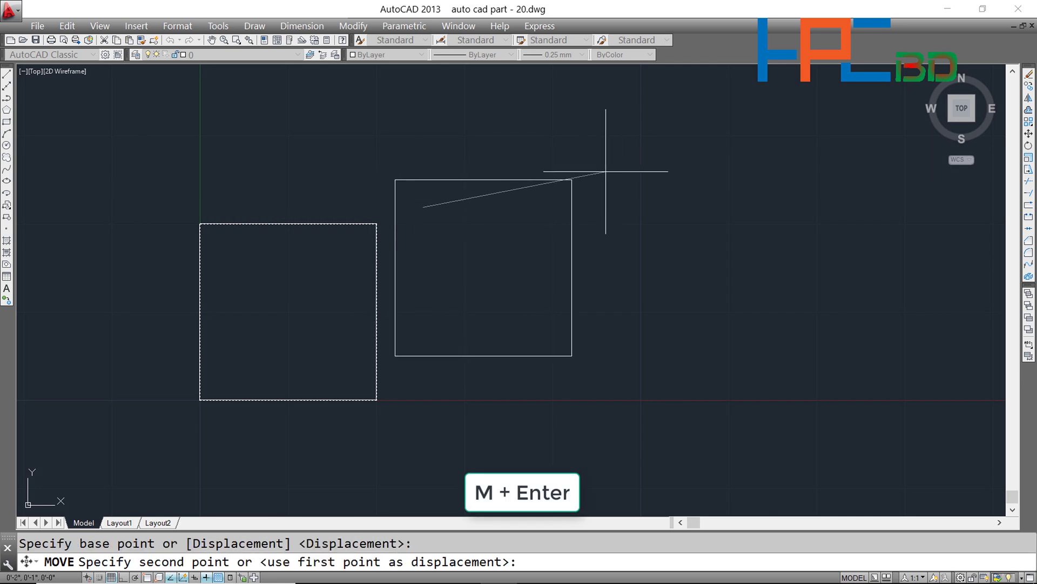
scroll(594, 183, "down", 3)
middle_click_drag(622, 224, 317, 359)
scroll(580, 253, "down", 3)
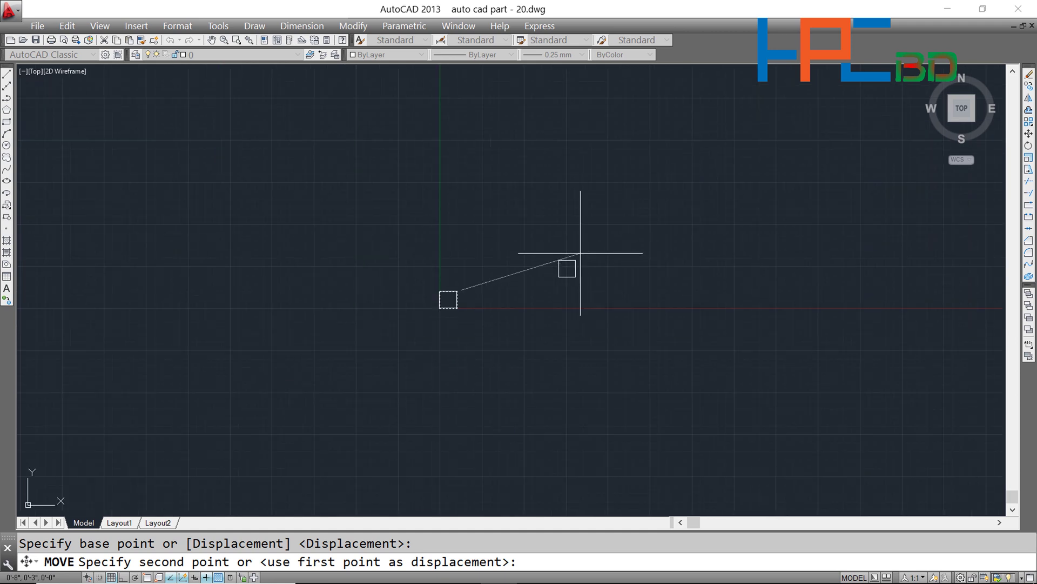
scroll(581, 253, "down", 5)
middle_click_drag(701, 202, 398, 332)
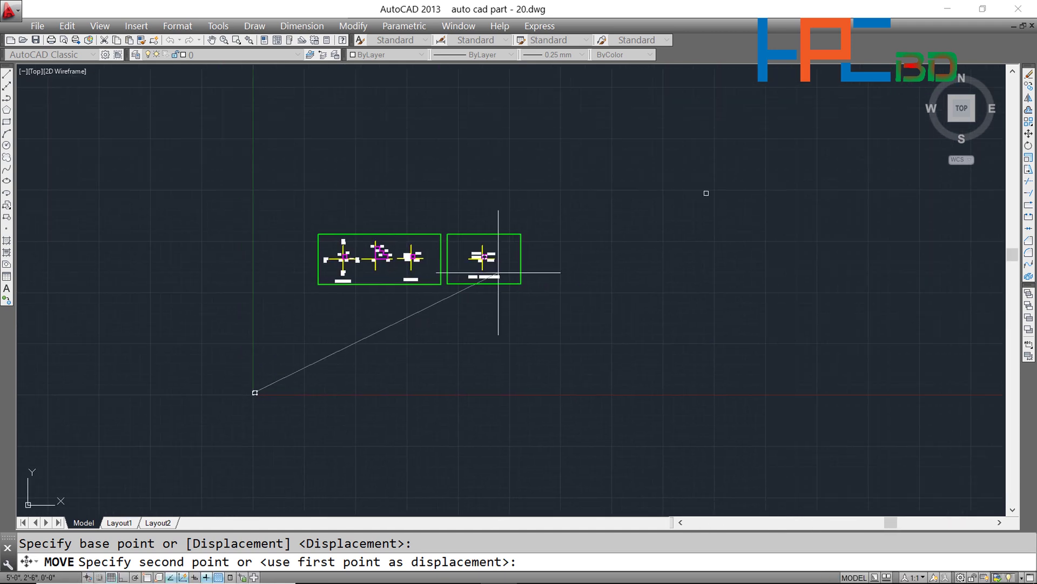
scroll(503, 241, "up", 8)
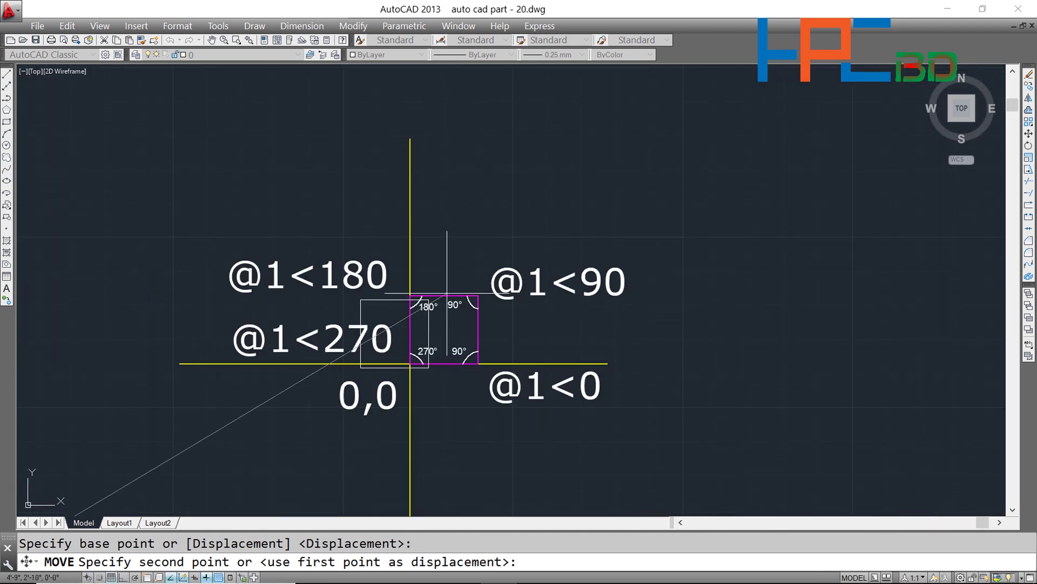
scroll(462, 300, "up", 4)
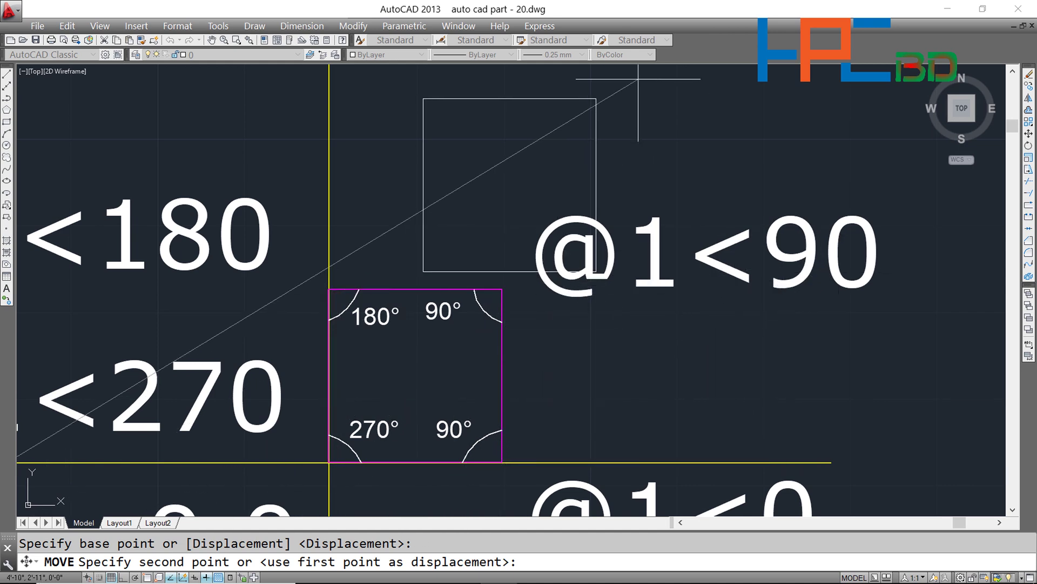
scroll(628, 146, "down", 2)
scroll(627, 147, "down", 2)
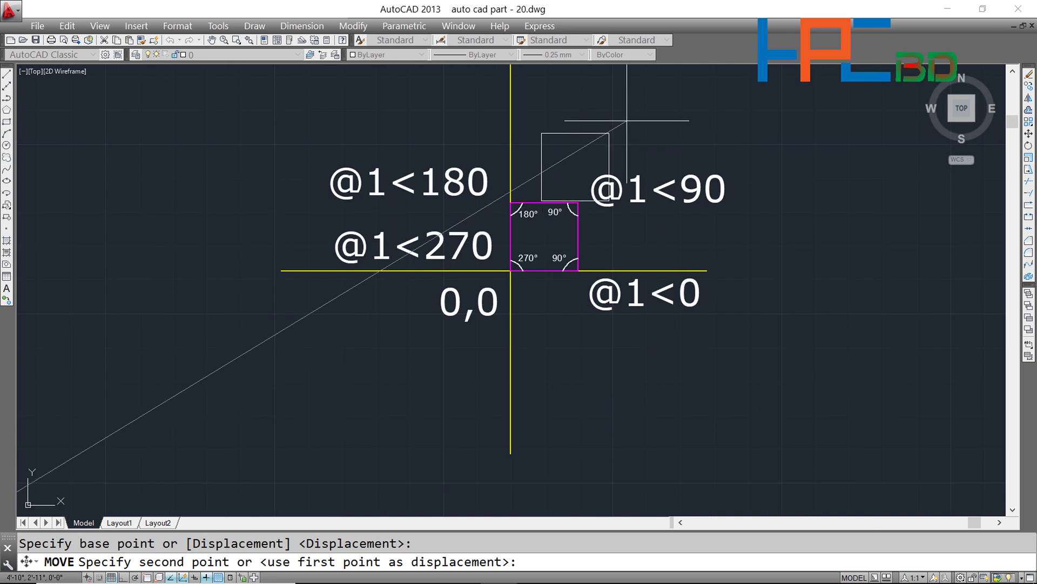
left_click(619, 91)
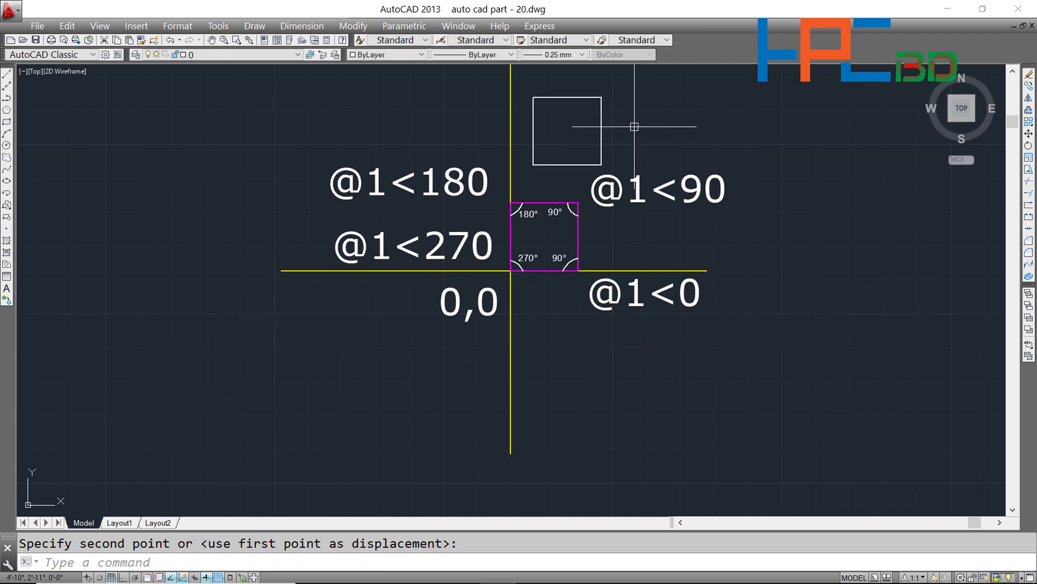
middle_click_drag(640, 153, 588, 222)
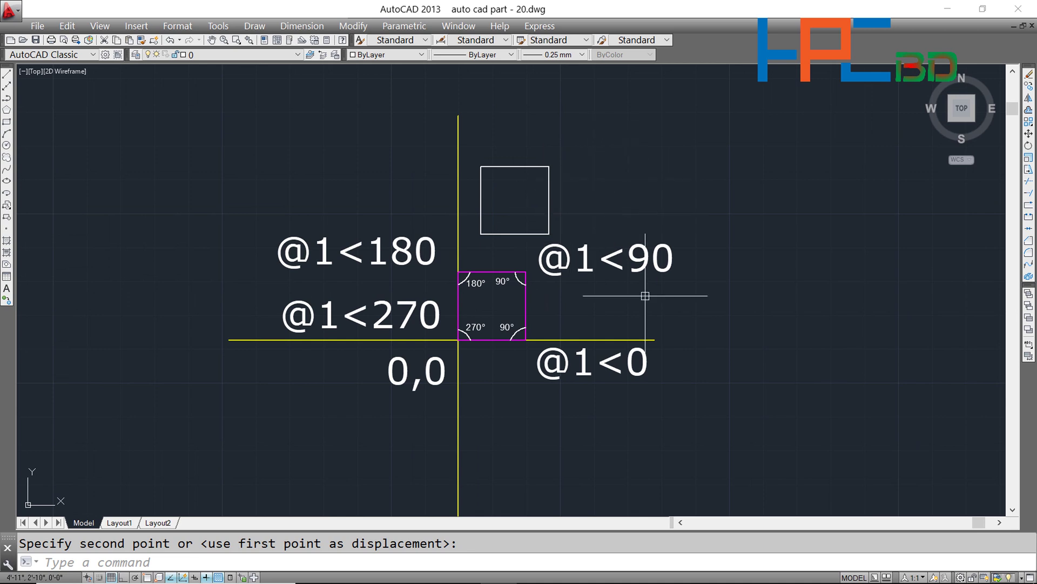
scroll(552, 427, "down", 3)
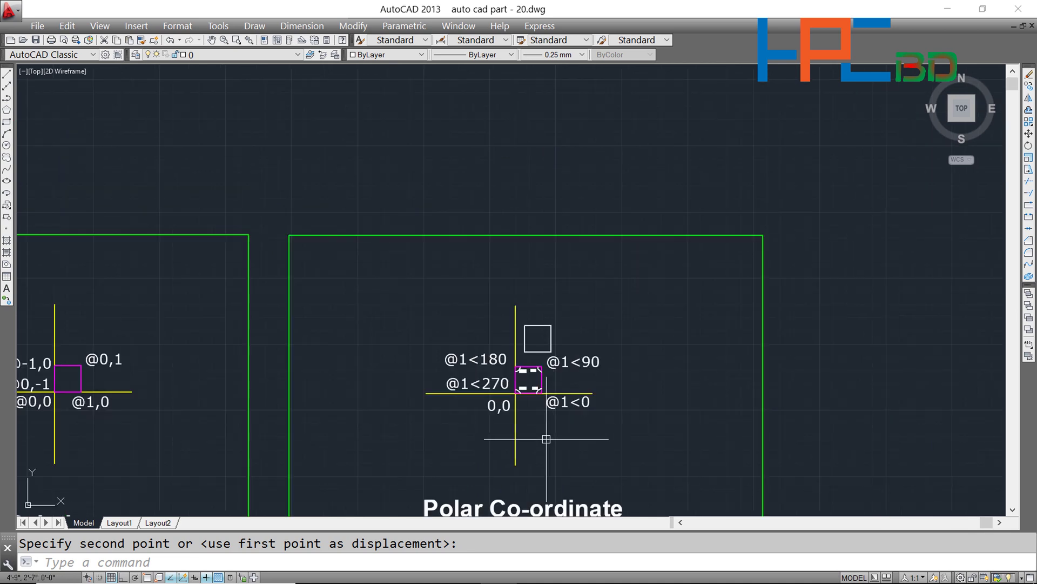
middle_click_drag(518, 427, 636, 166)
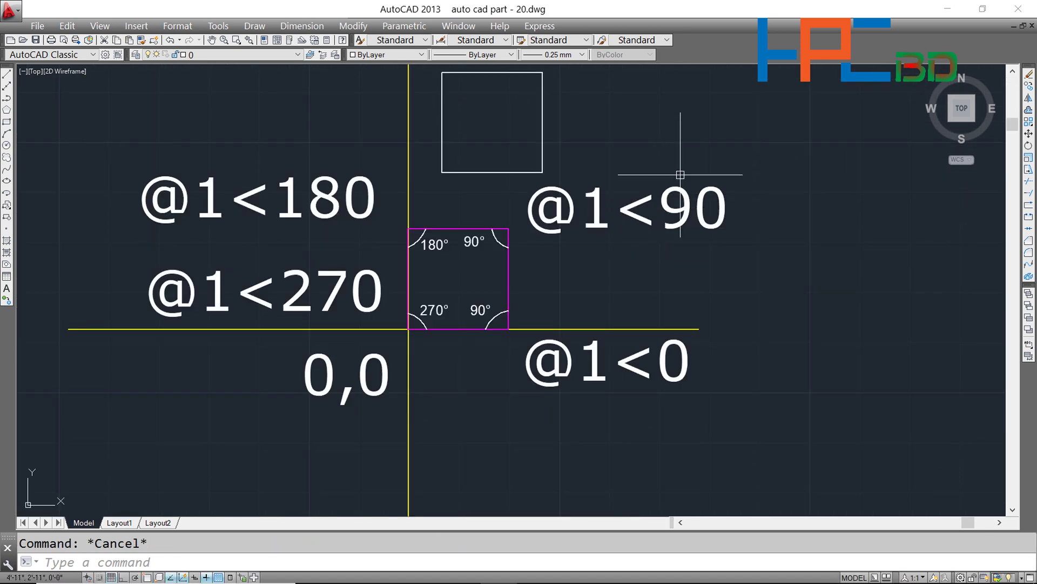
middle_click_drag(687, 196, 685, 198)
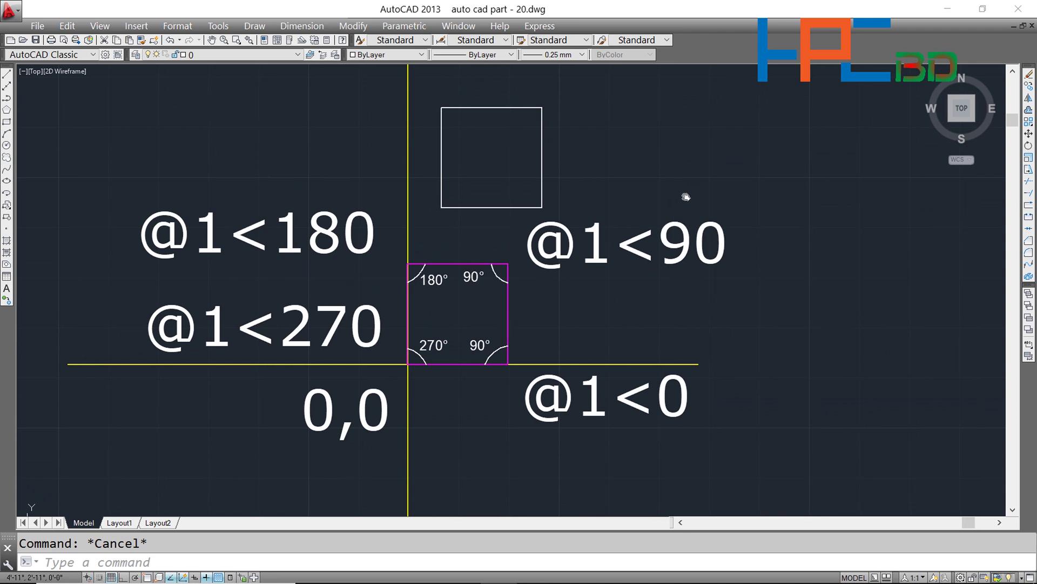